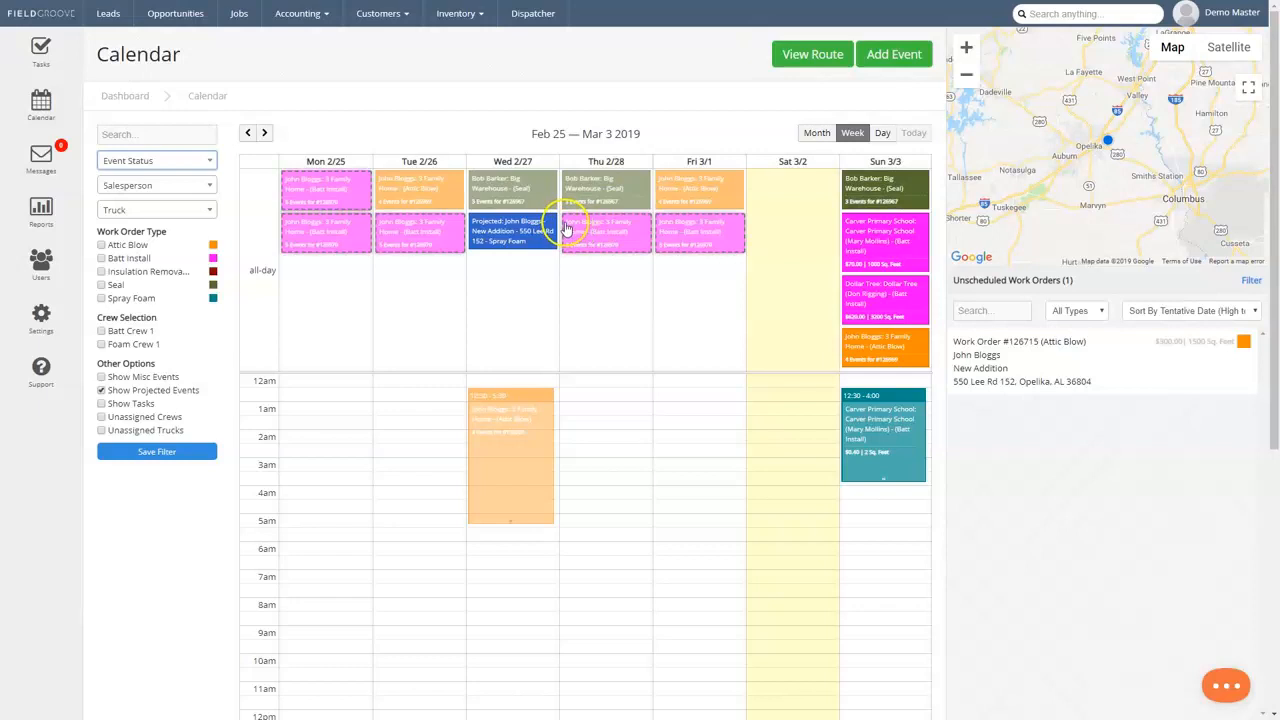
On the dispatcher board, show the installers on Carver Primary School's batt work order and assign its spray foam work order to Batt Truck 1.
{"action": "left_click", "coordinate": [544, 16]}
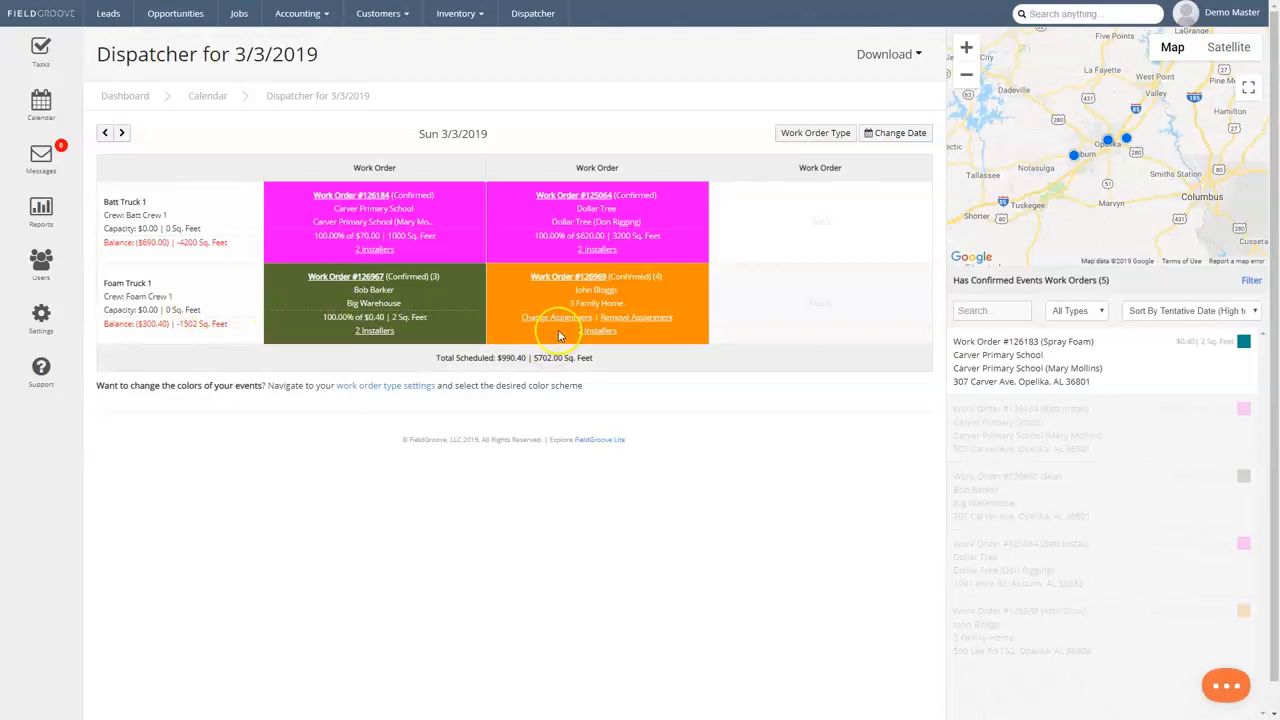
{"action": "left_click", "coordinate": [378, 250]}
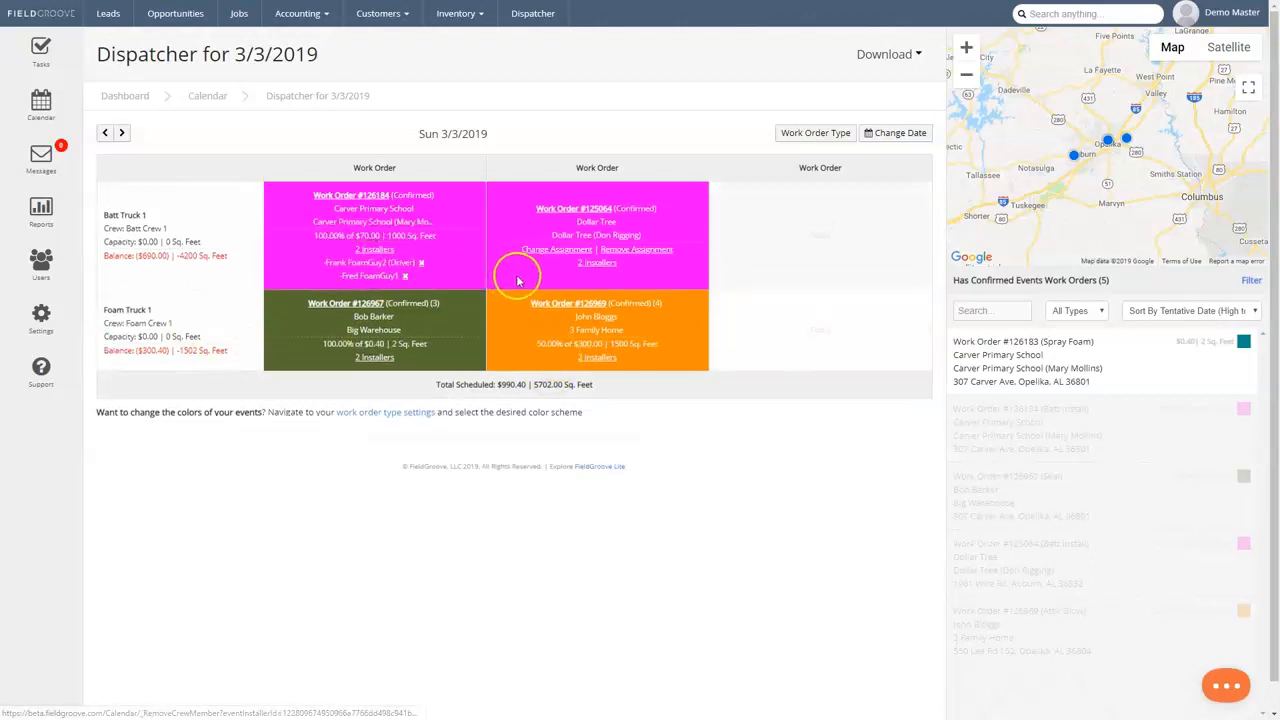
{"action": "mouse_move", "coordinate": [960, 391]}
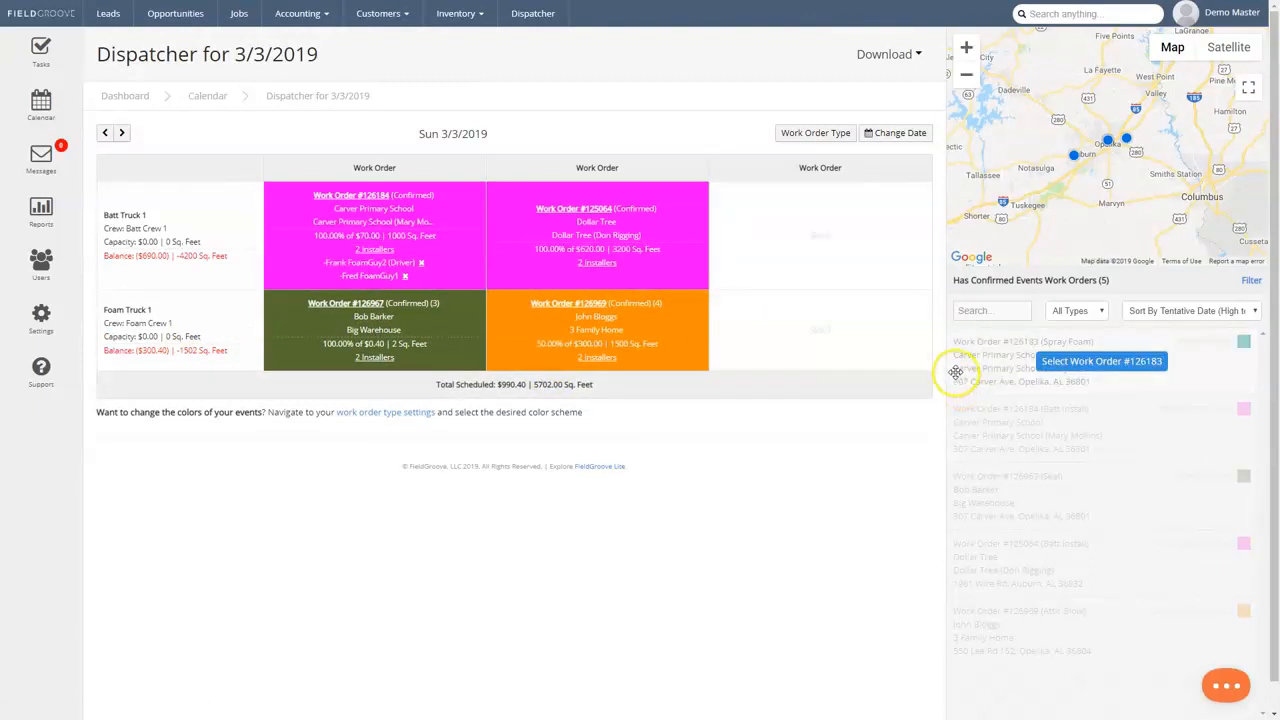
{"action": "scroll", "coordinate": [1063, 560], "scroll_direction": "down", "scroll_amount": 1}
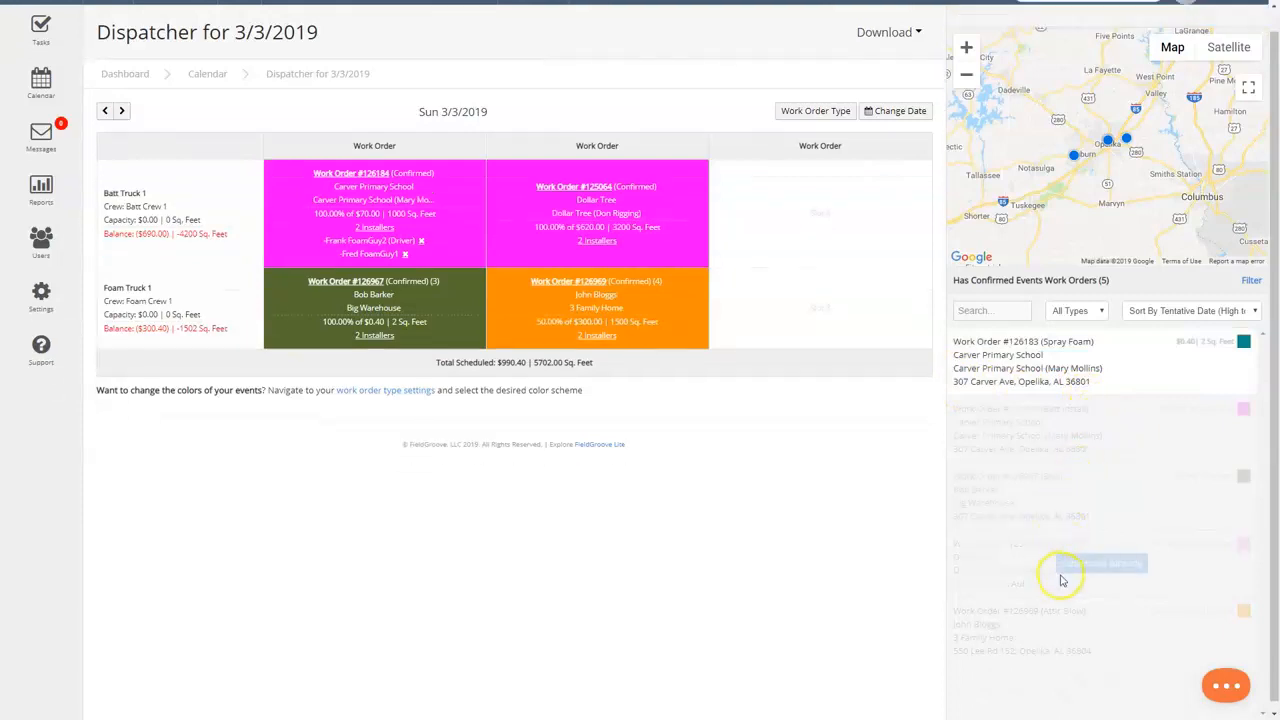
{"action": "left_click", "coordinate": [1097, 362]}
{"action": "left_click", "coordinate": [820, 210]}
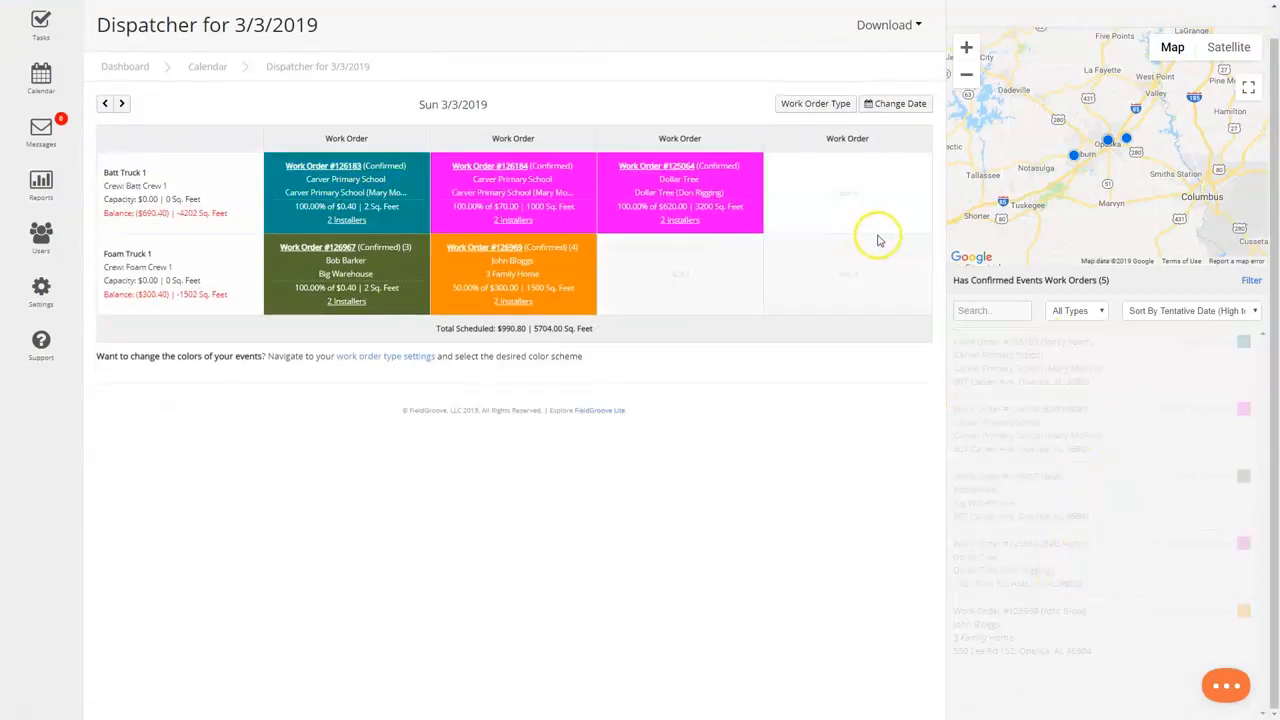
{"action": "mouse_move", "coordinate": [372, 158]}
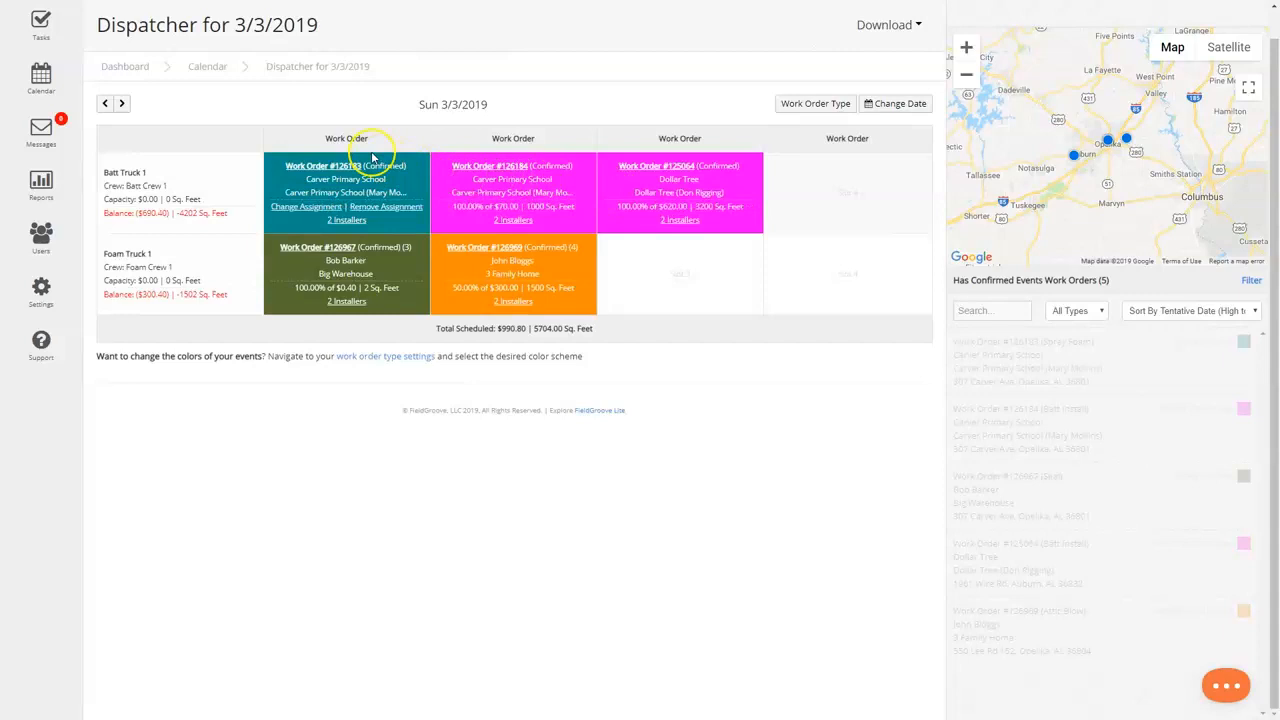
Return to the weekly calendar and examine the Big Warehouse seal event on Wednesday 2/27.
{"action": "left_click", "coordinate": [53, 85]}
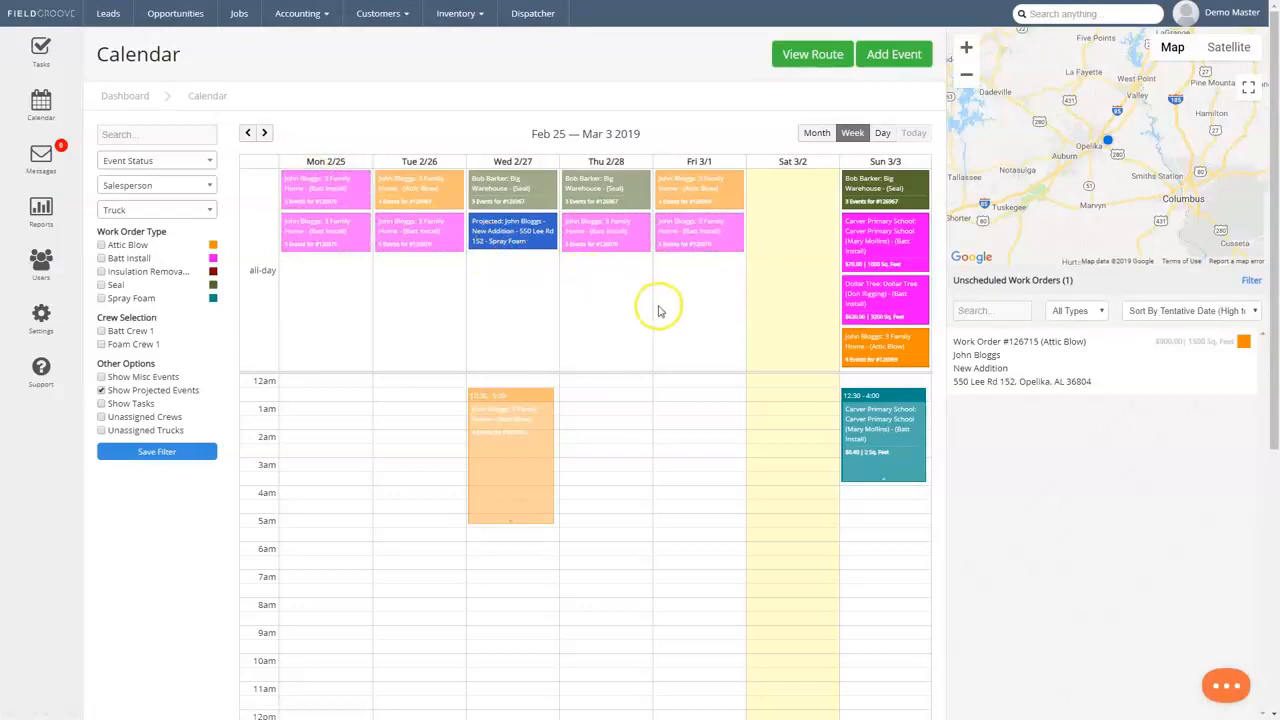
{"action": "left_click", "coordinate": [491, 197]}
{"action": "scroll", "coordinate": [540, 276], "scroll_direction": "down", "scroll_amount": 3}
{"action": "scroll", "coordinate": [542, 285], "scroll_direction": "down", "scroll_amount": 1}
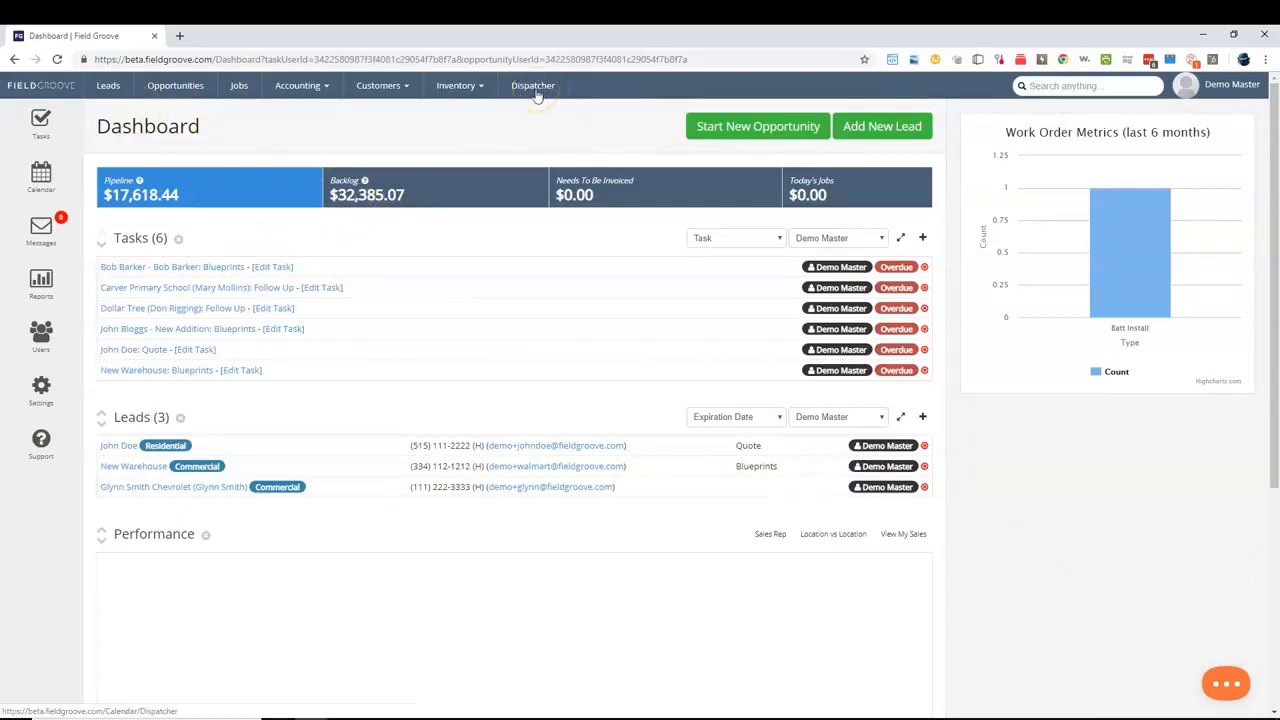
Open Dollar Tree's New Addition opportunity and mark its spray foam estimate accepted and ready for work orders, without an estimated start date.
{"action": "left_click", "coordinate": [190, 87]}
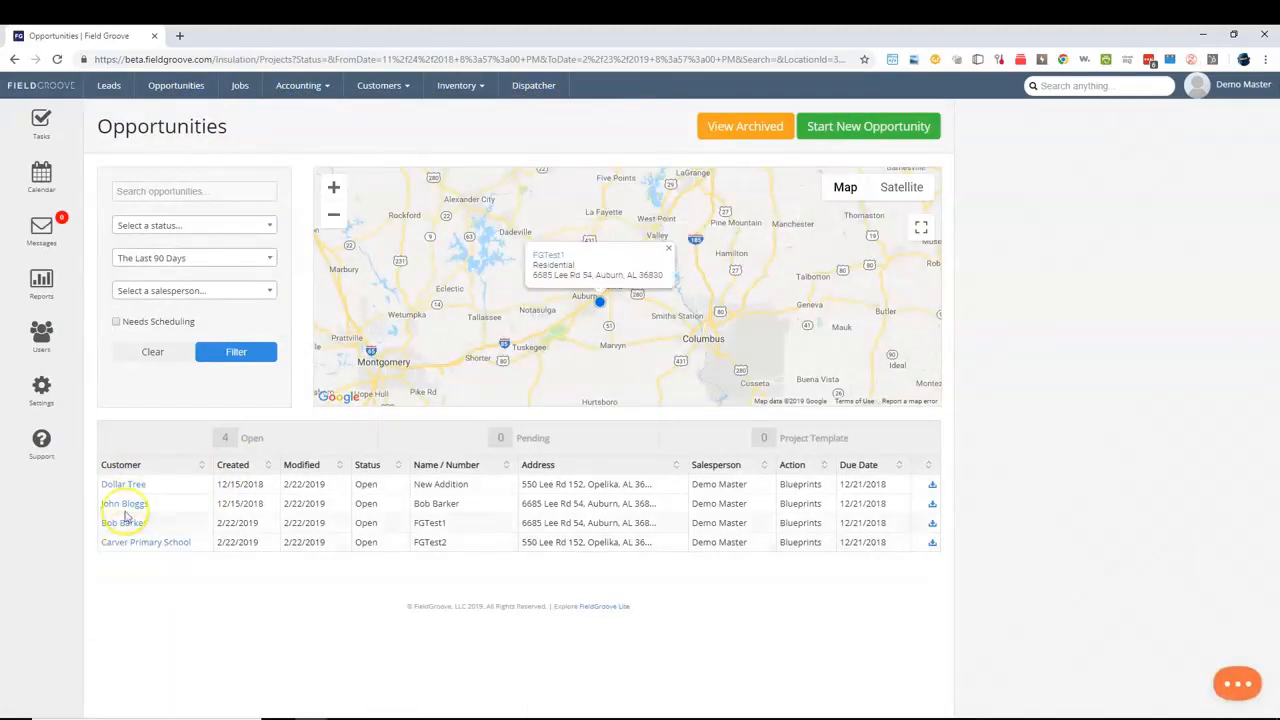
{"action": "left_click", "coordinate": [117, 486]}
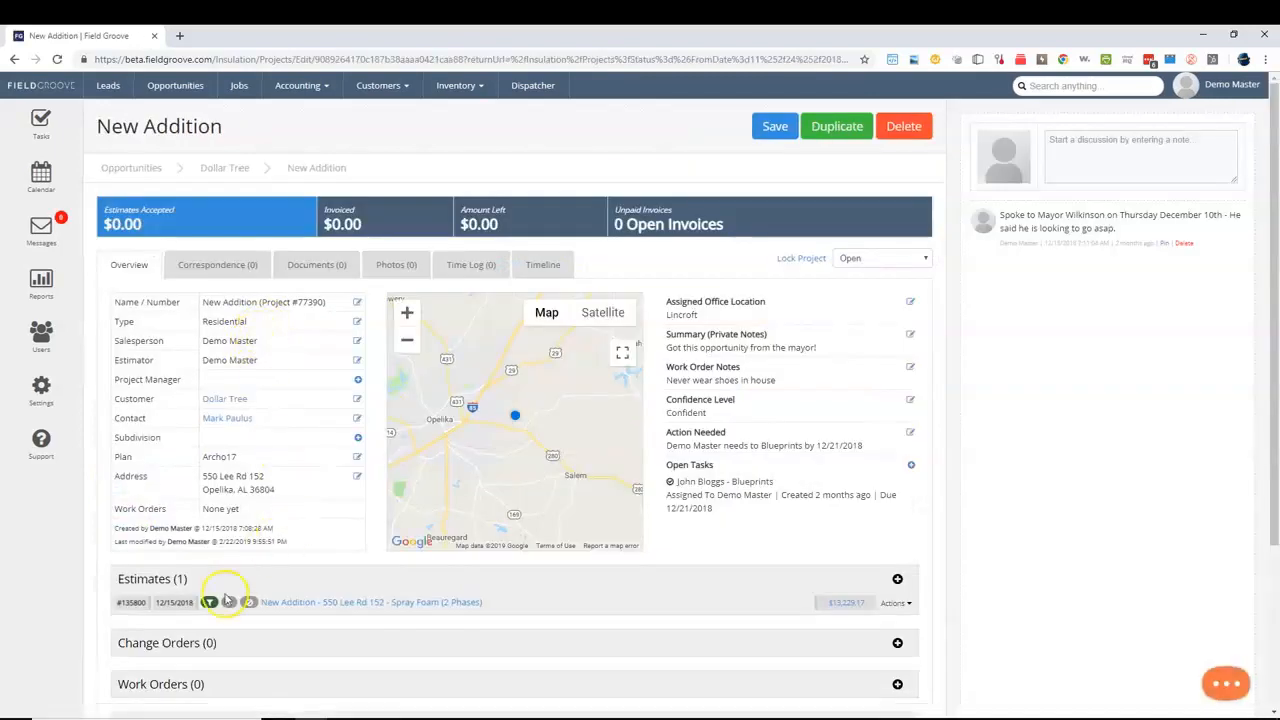
{"action": "left_click", "coordinate": [209, 602]}
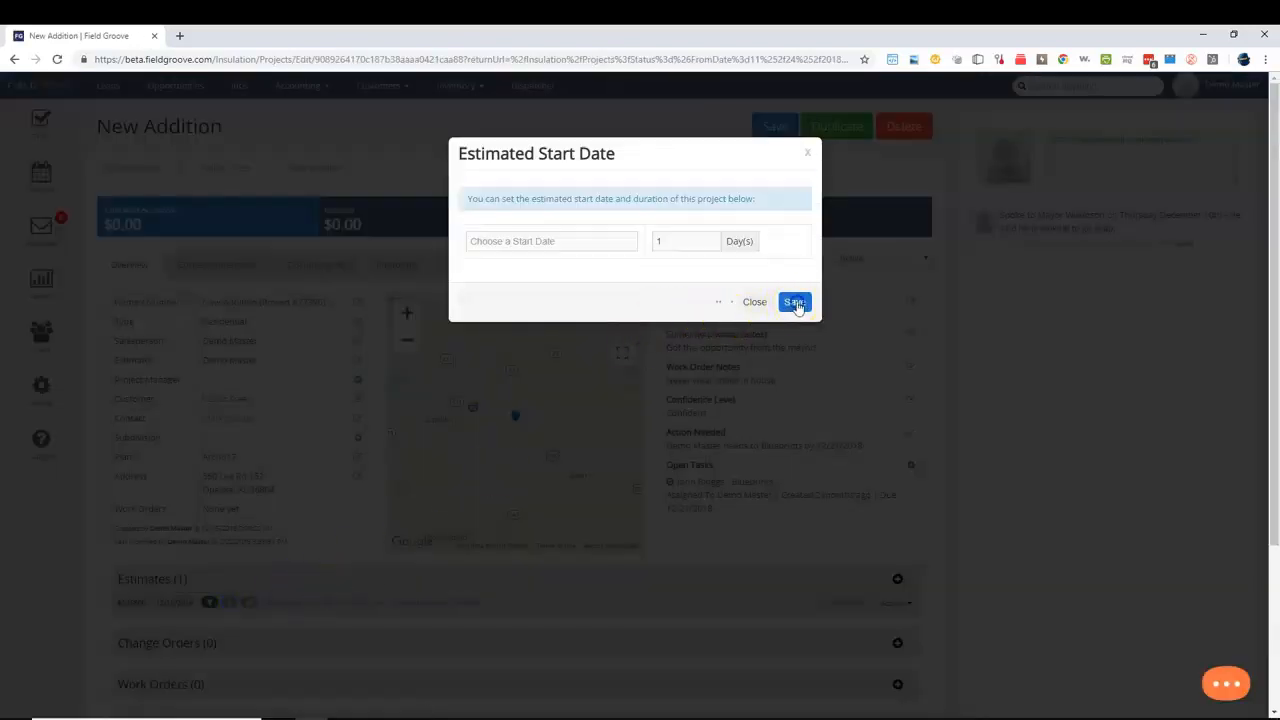
{"action": "left_click", "coordinate": [756, 302]}
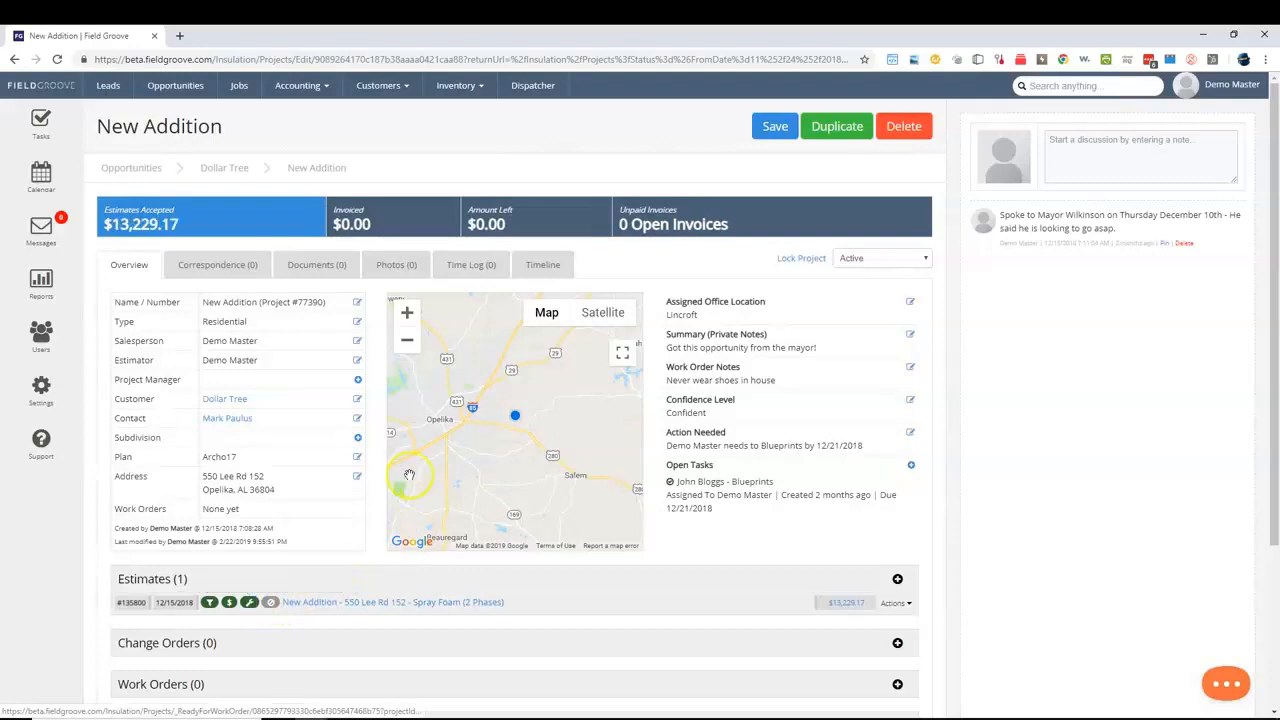
Start a new work order for the New Addition project with Batt Install as its type.
{"action": "scroll", "coordinate": [410, 472], "scroll_direction": "down", "scroll_amount": 1}
{"action": "scroll", "coordinate": [722, 600], "scroll_direction": "down", "scroll_amount": 1}
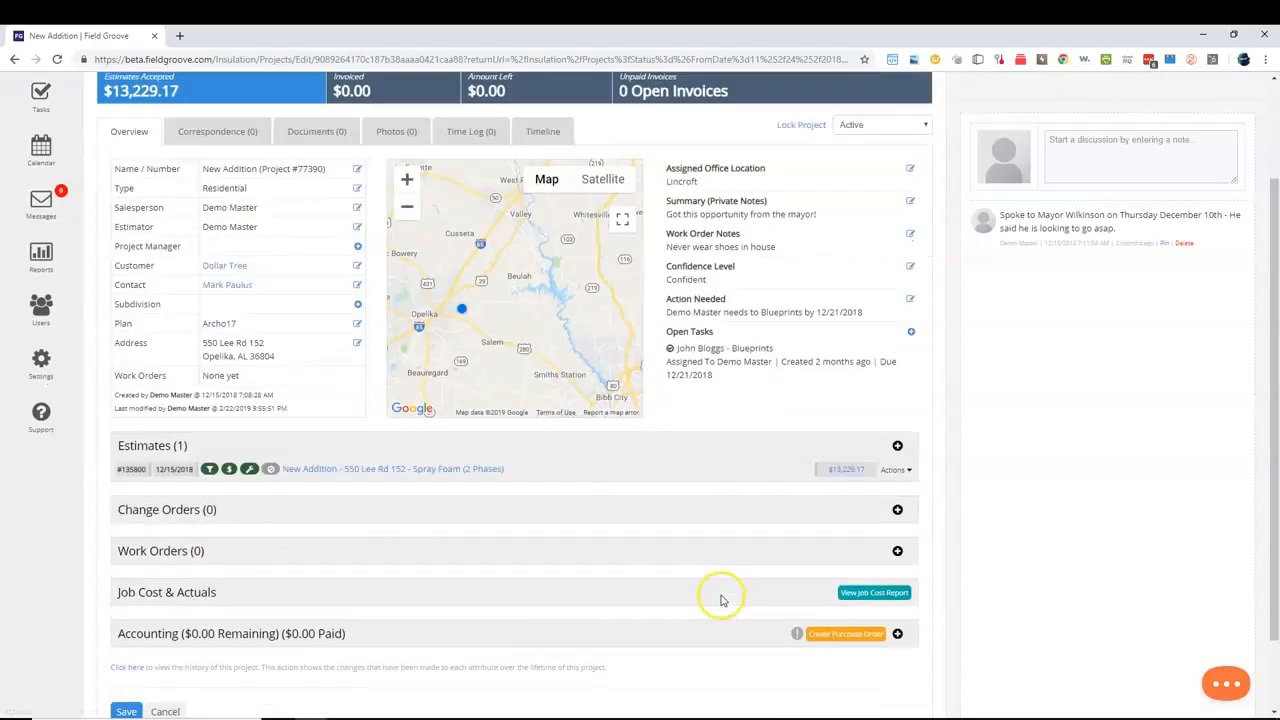
{"action": "left_click", "coordinate": [897, 551]}
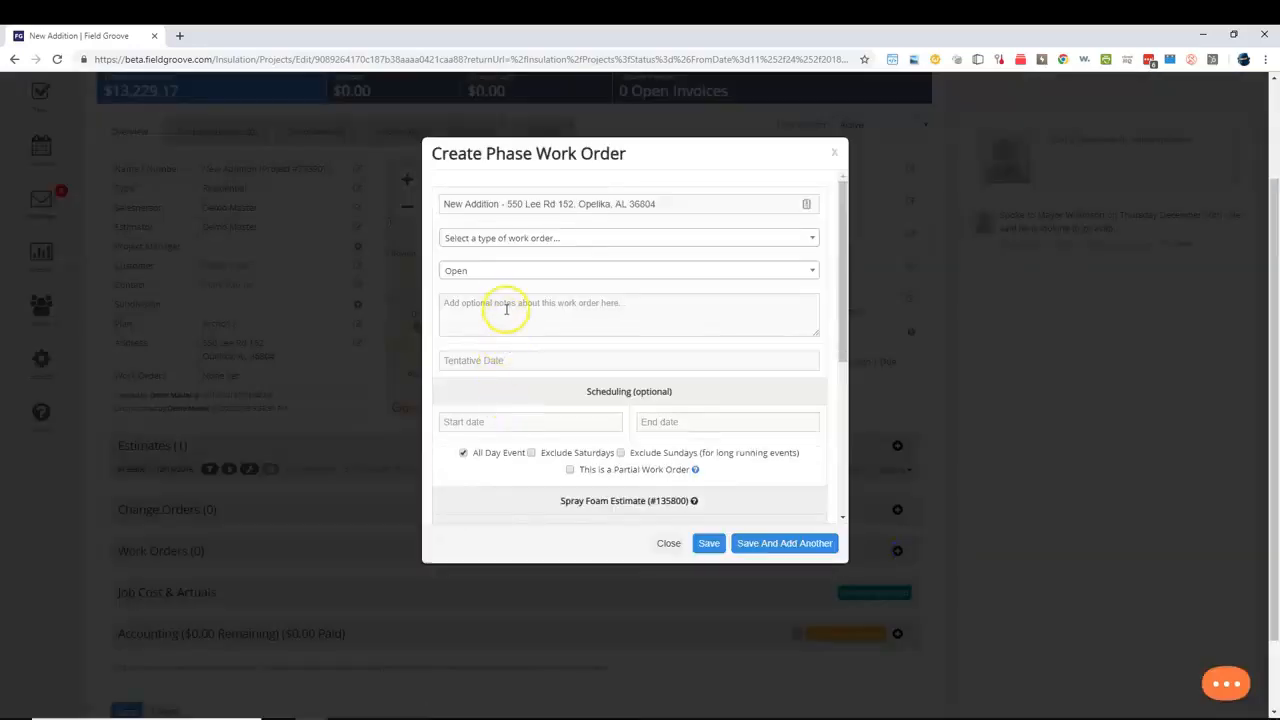
{"action": "left_click", "coordinate": [550, 240]}
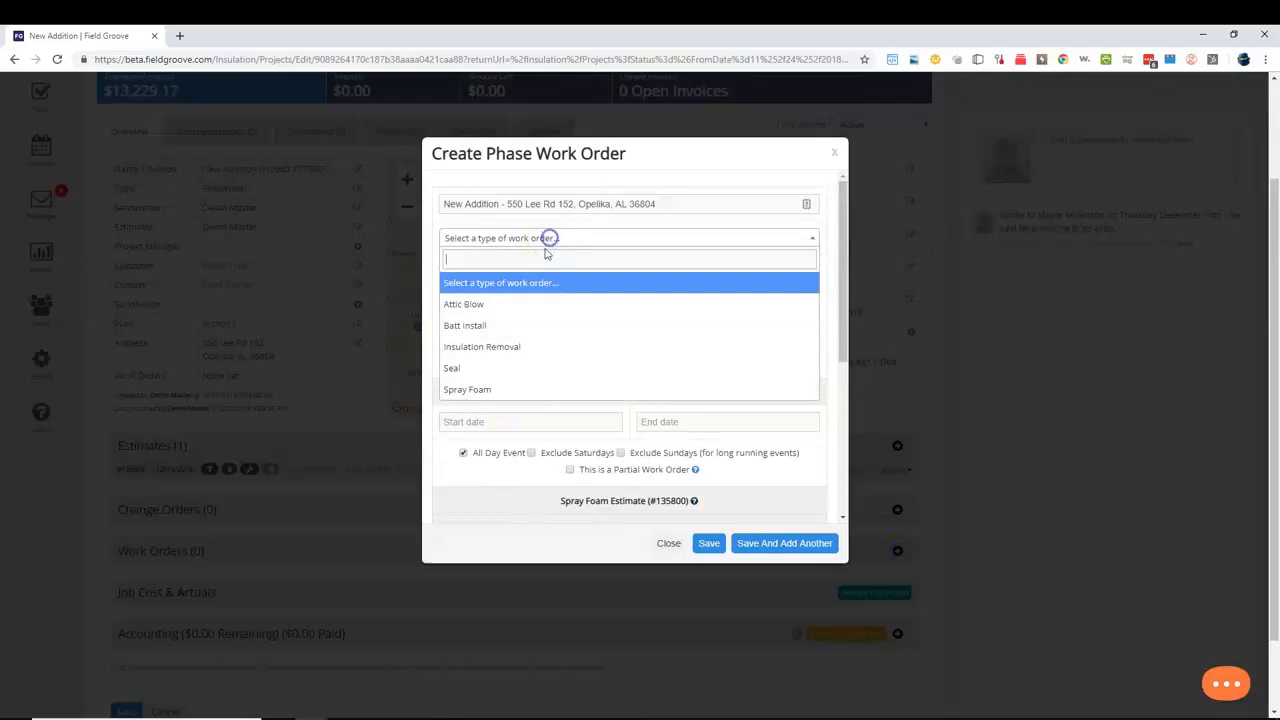
{"action": "left_click", "coordinate": [521, 326]}
Schedule the batt install work order from 02/25/2019 to 02/27/2019.
{"action": "left_click", "coordinate": [549, 422]}
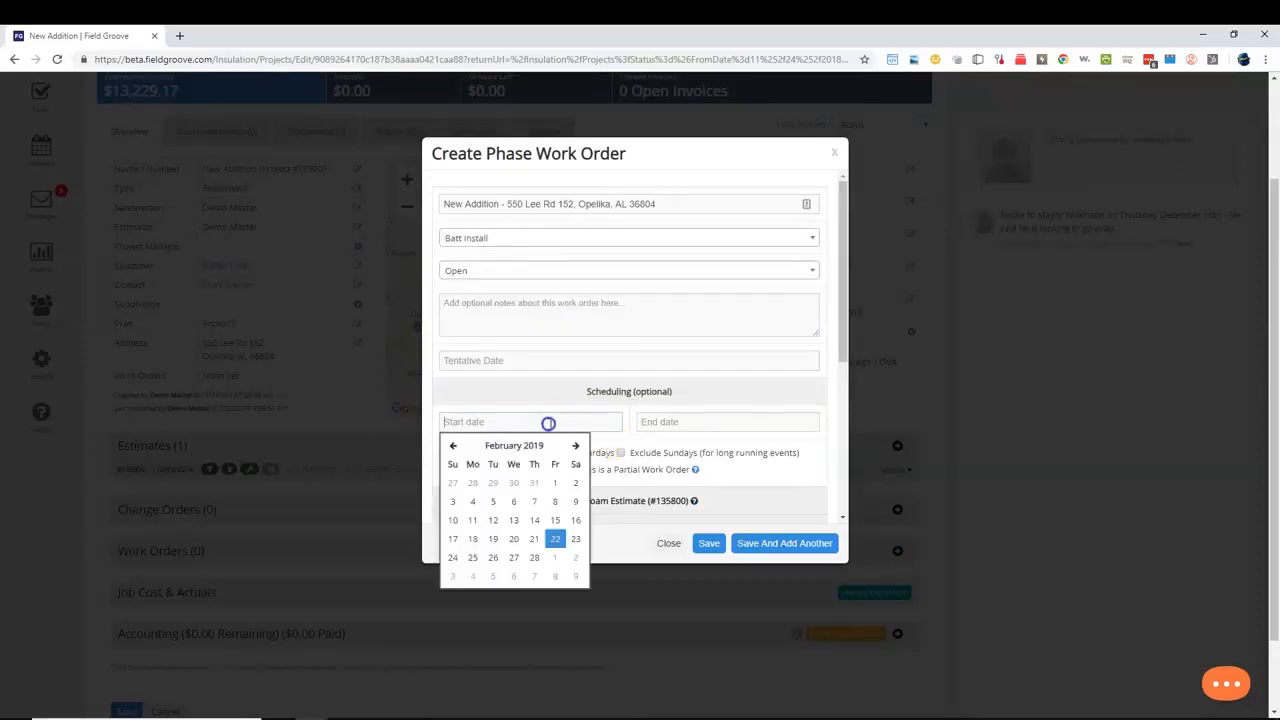
{"action": "left_click", "coordinate": [473, 558]}
{"action": "left_click", "coordinate": [700, 423]}
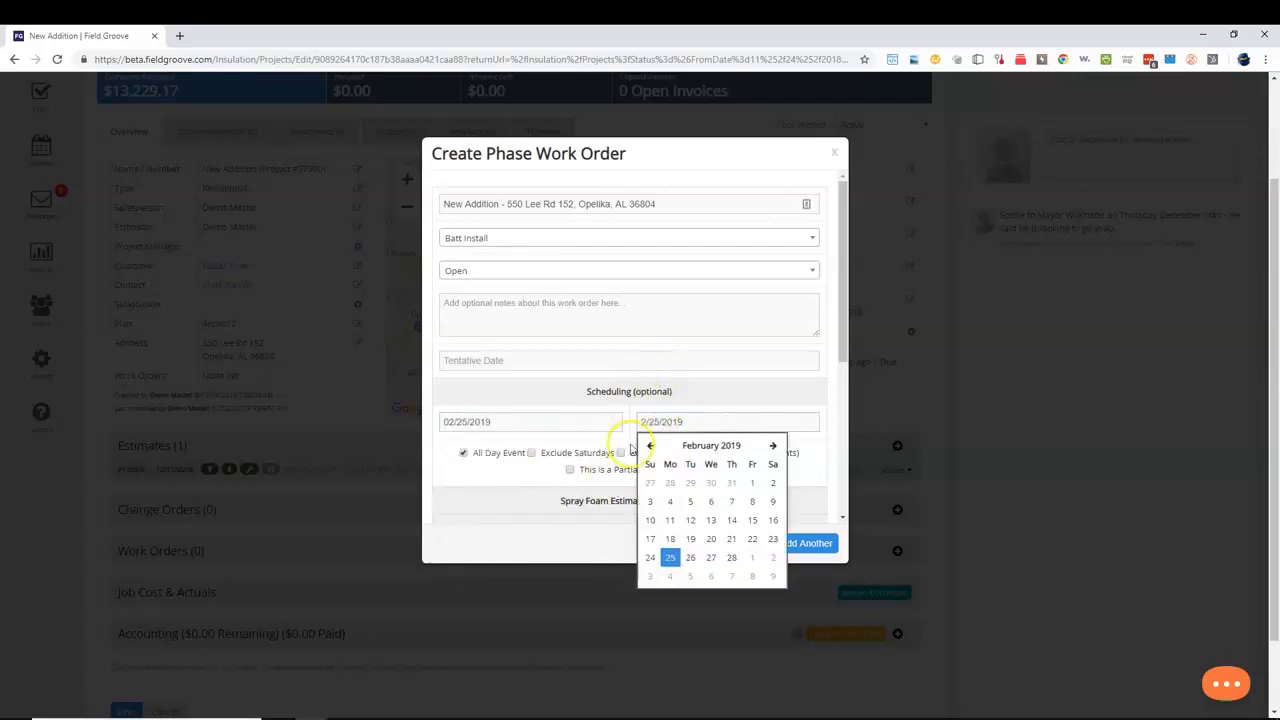
{"action": "left_click", "coordinate": [711, 557]}
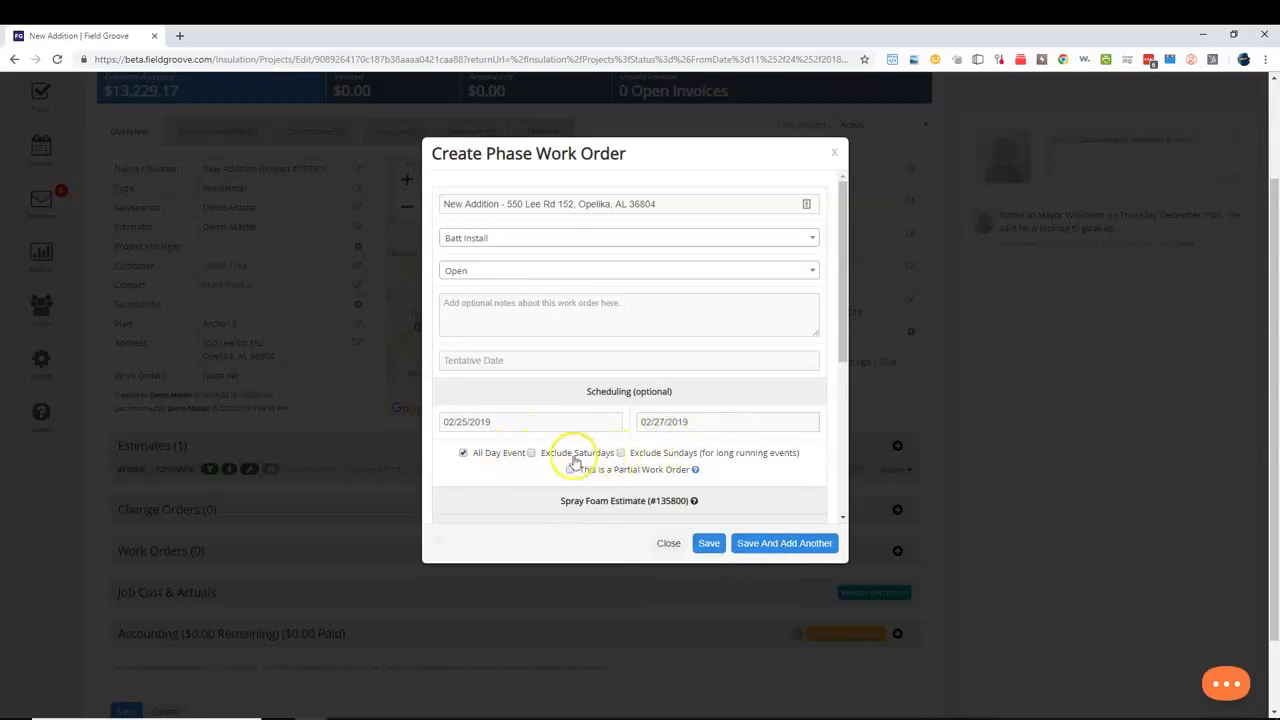
{"action": "left_click", "coordinate": [680, 424]}
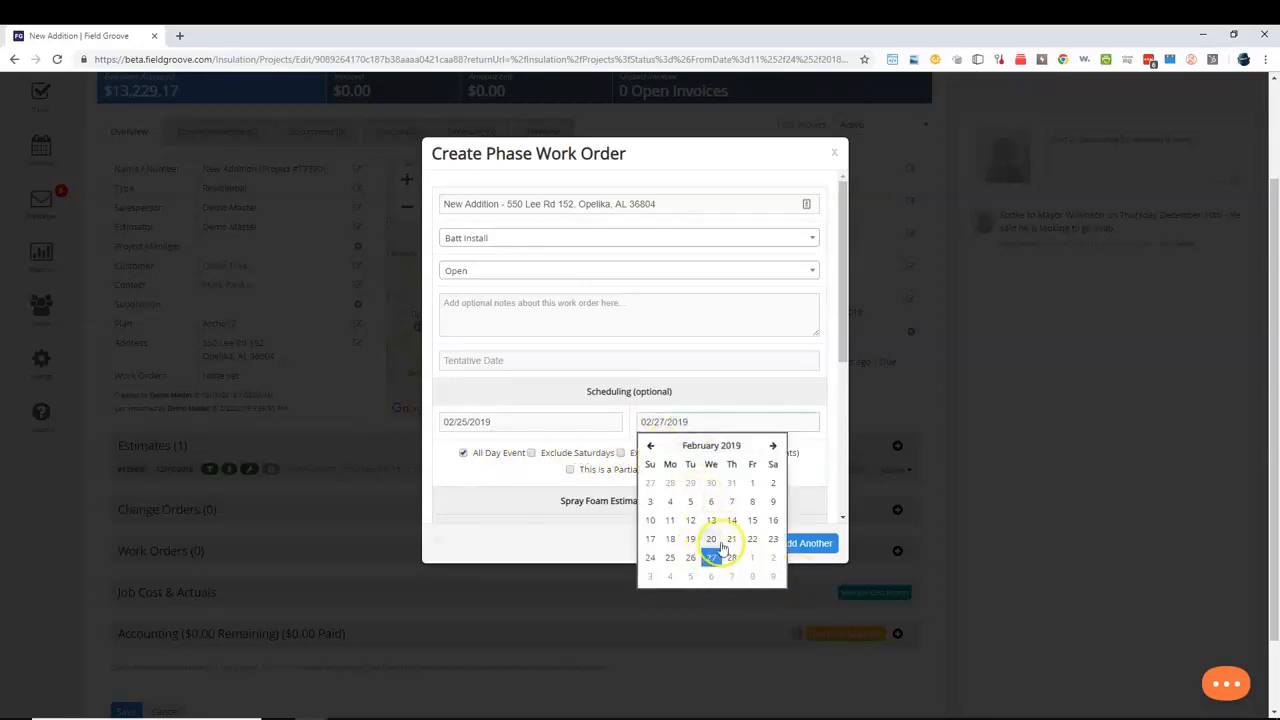
{"action": "left_click", "coordinate": [528, 474]}
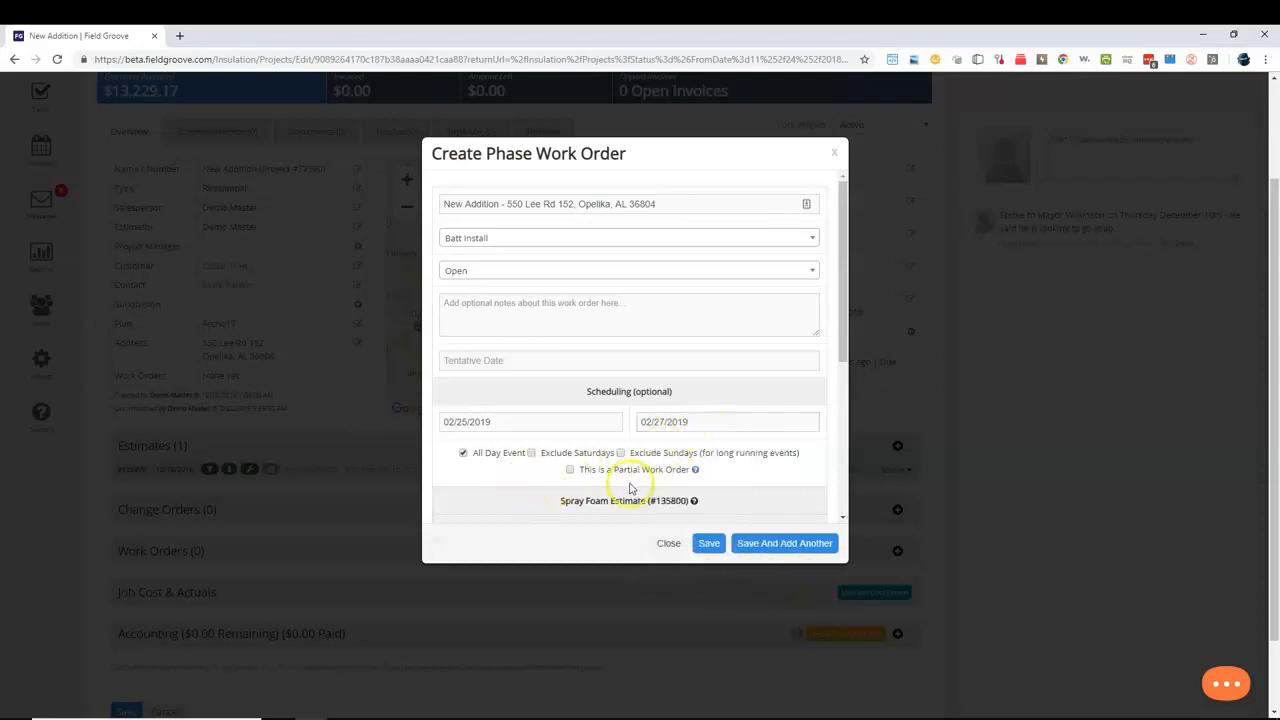
Select the Attic Wall line items of the Seal Phase for the batt install work order and save it.
{"action": "scroll", "coordinate": [700, 455], "scroll_direction": "down", "scroll_amount": 3}
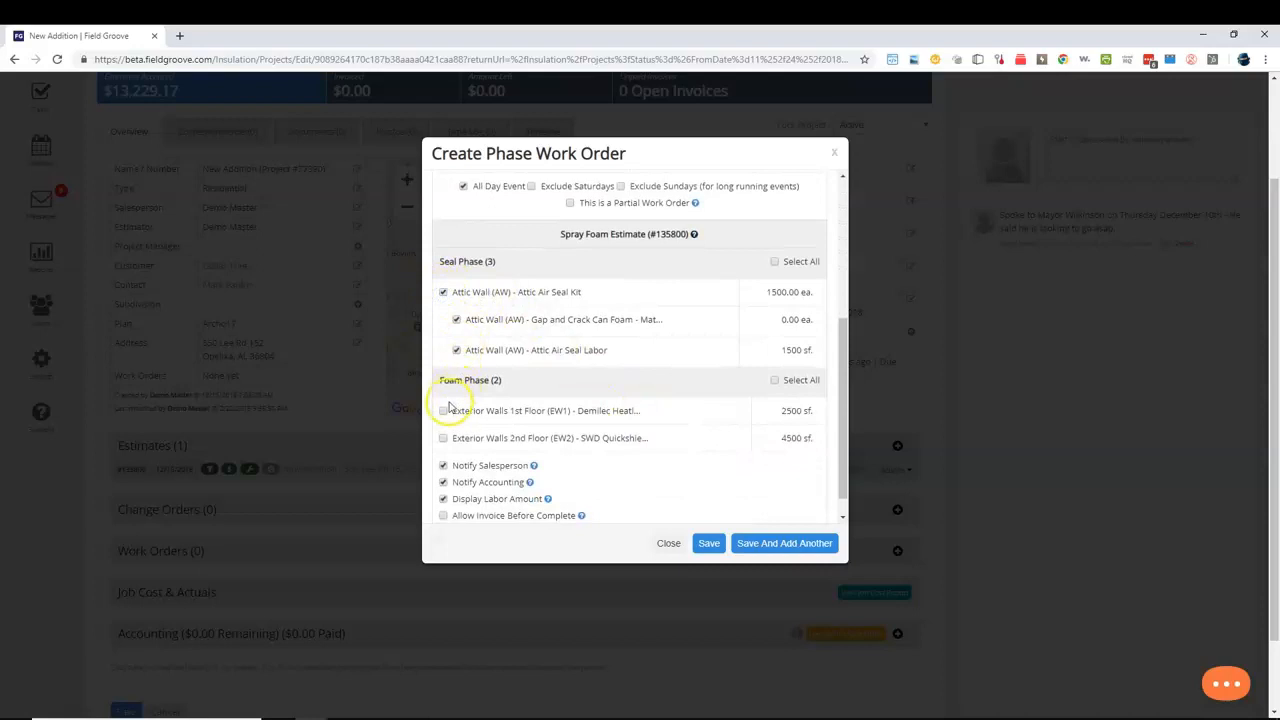
{"action": "left_click", "coordinate": [444, 411]}
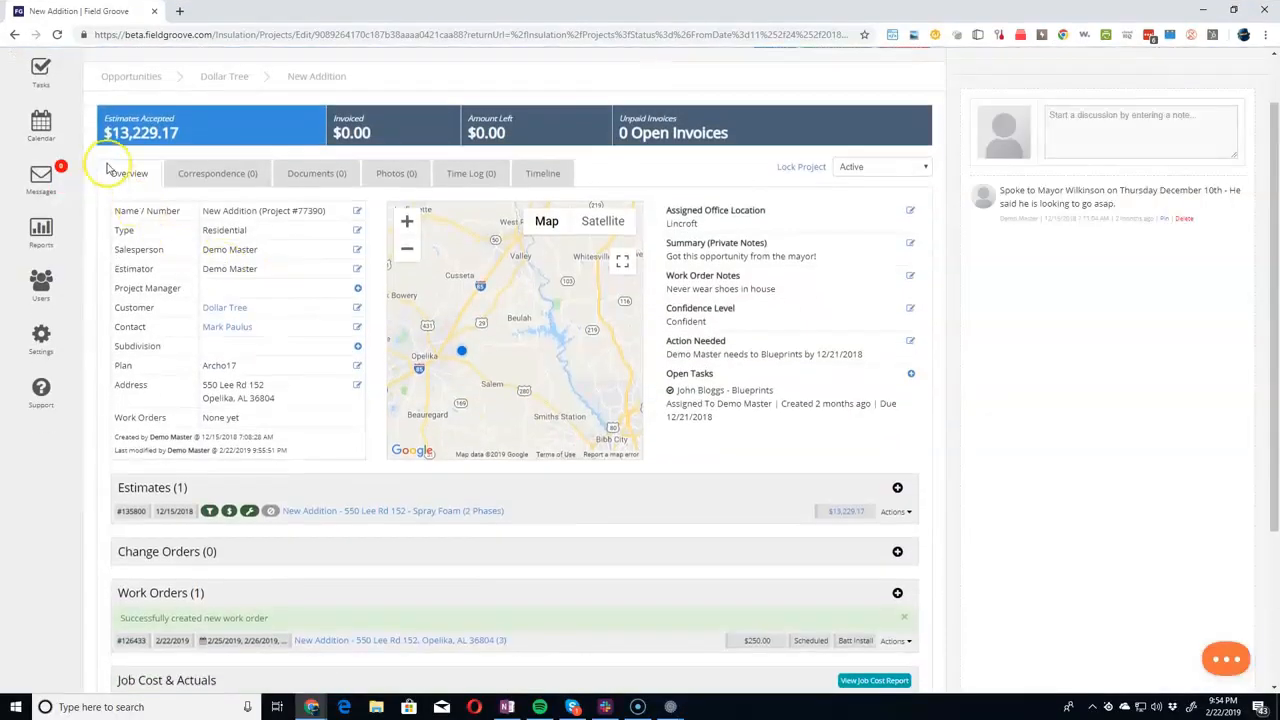
Review the batt install events in the Feb 25 — Mar 3 calendar week and check the Jobs list for Dollar Tree's missing work order.
{"action": "left_click", "coordinate": [40, 127]}
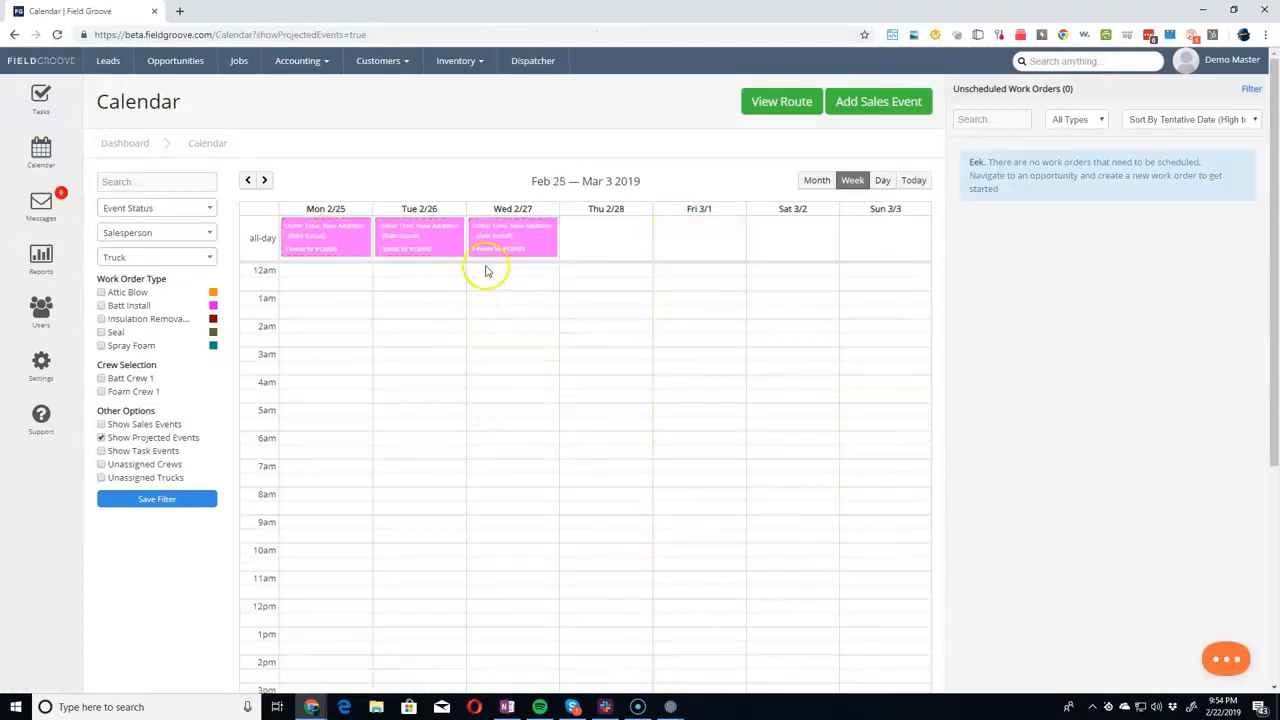
{"action": "mouse_move", "coordinate": [519, 247]}
{"action": "left_mouse_down"}
{"action": "mouse_move", "coordinate": [694, 251]}
{"action": "mouse_move", "coordinate": [528, 249]}
{"action": "left_mouse_up"}
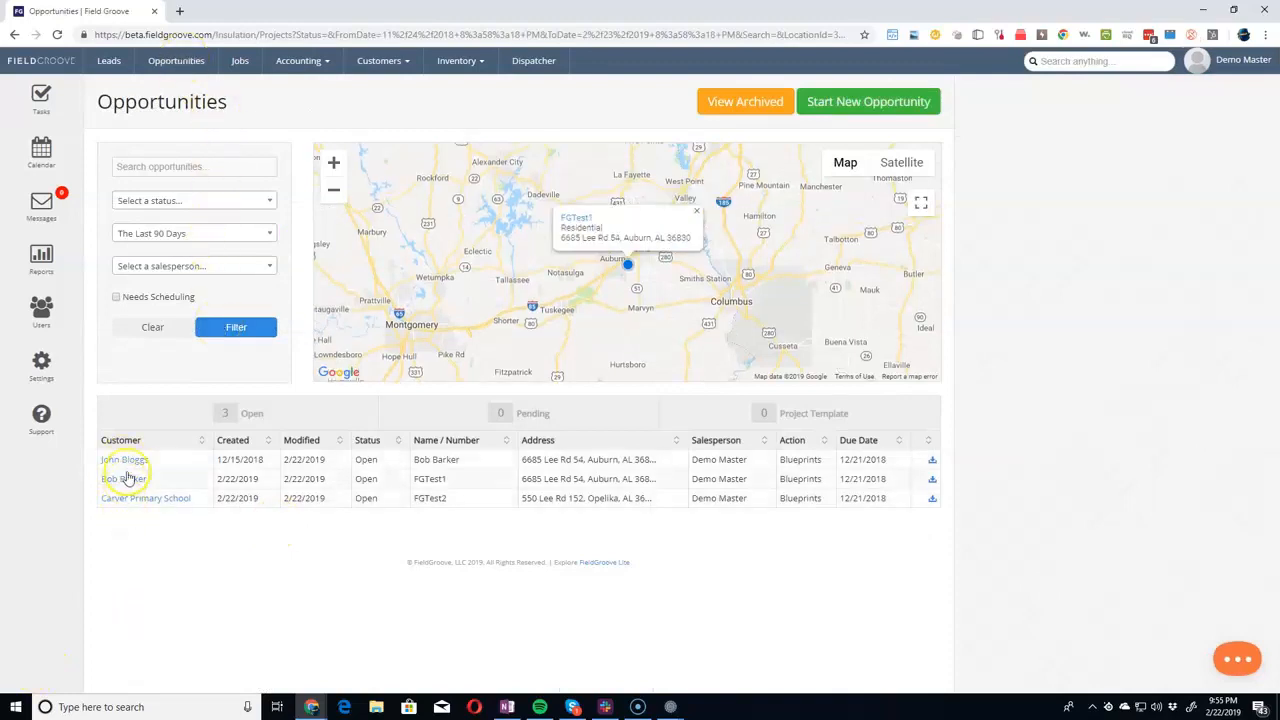
{"action": "left_click", "coordinate": [240, 61]}
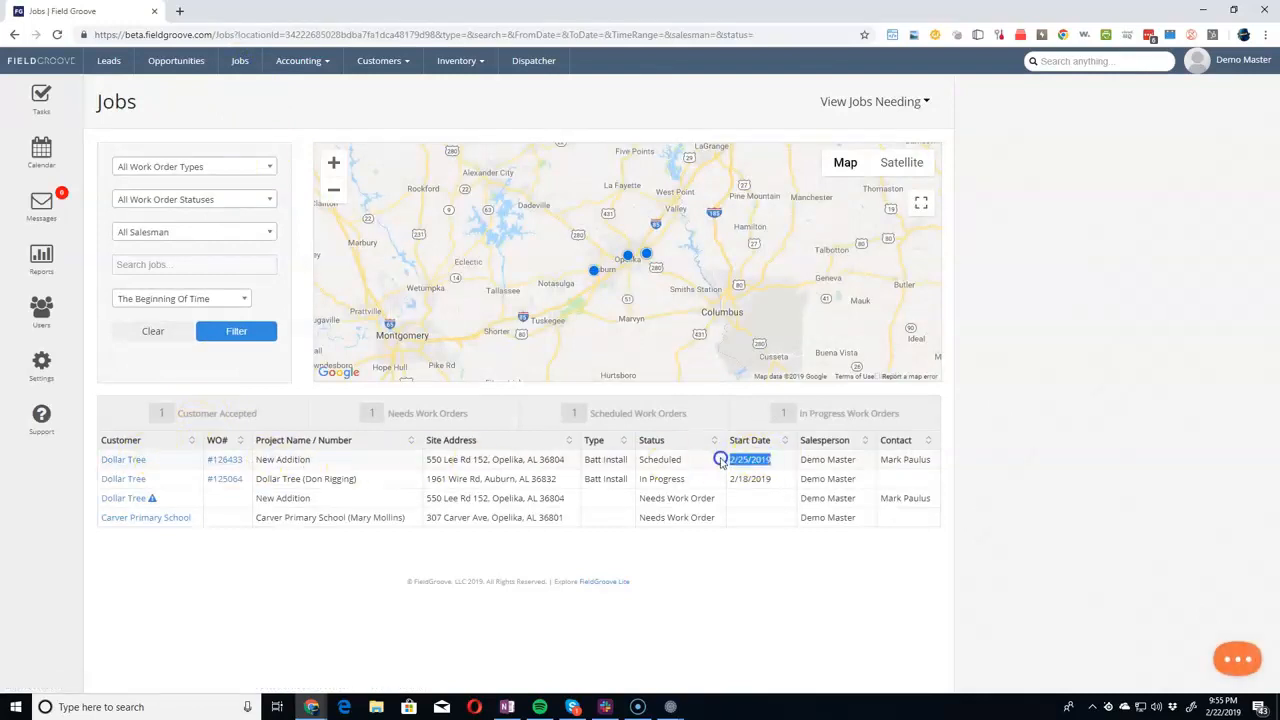
{"action": "mouse_move", "coordinate": [152, 500]}
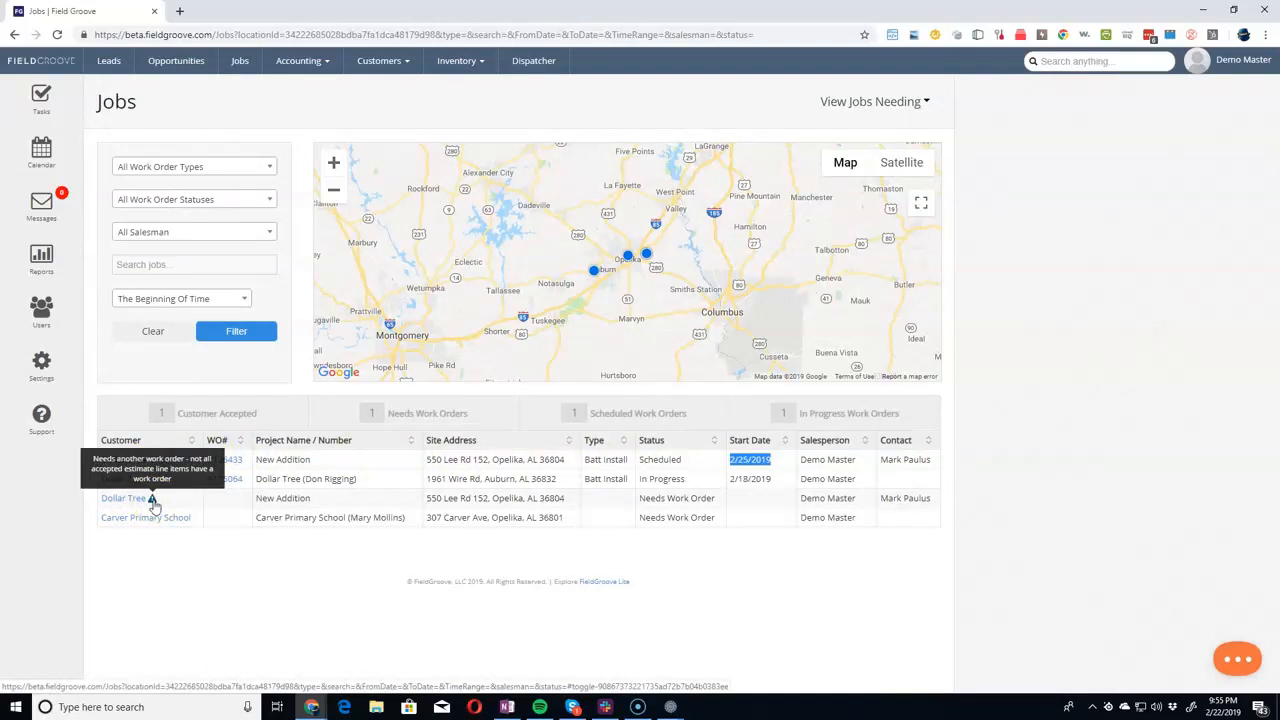
Open the Dollar Tree job flagged as needing another work order and start a new work order of type Spray Foam.
{"action": "left_click", "coordinate": [134, 500]}
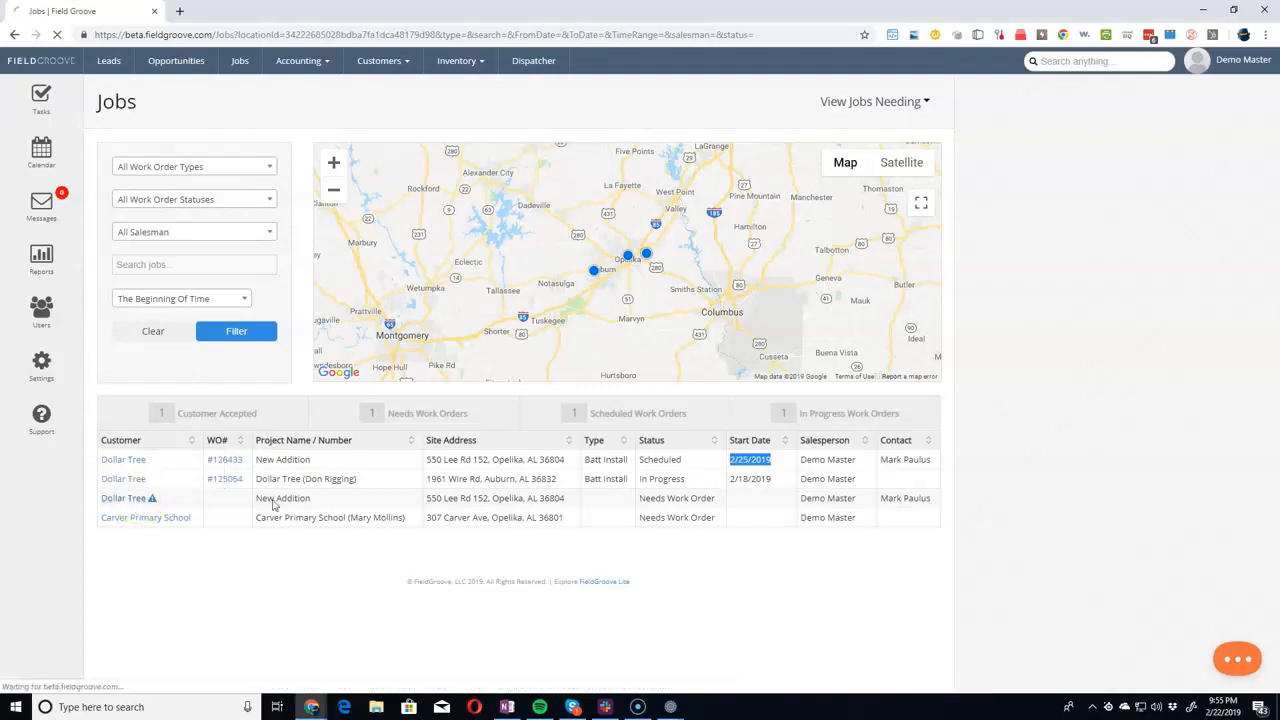
{"action": "scroll", "coordinate": [600, 550], "scroll_direction": "down", "scroll_amount": 3}
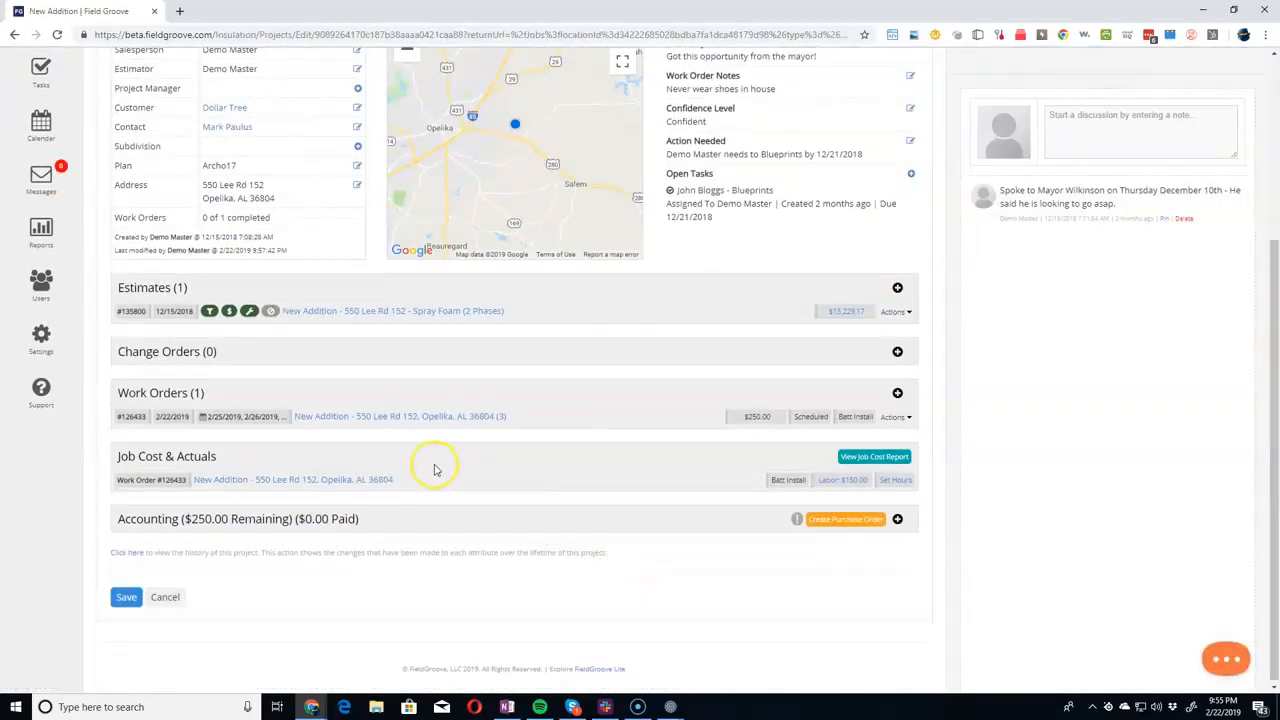
{"action": "left_click", "coordinate": [897, 395]}
{"action": "left_click", "coordinate": [555, 215]}
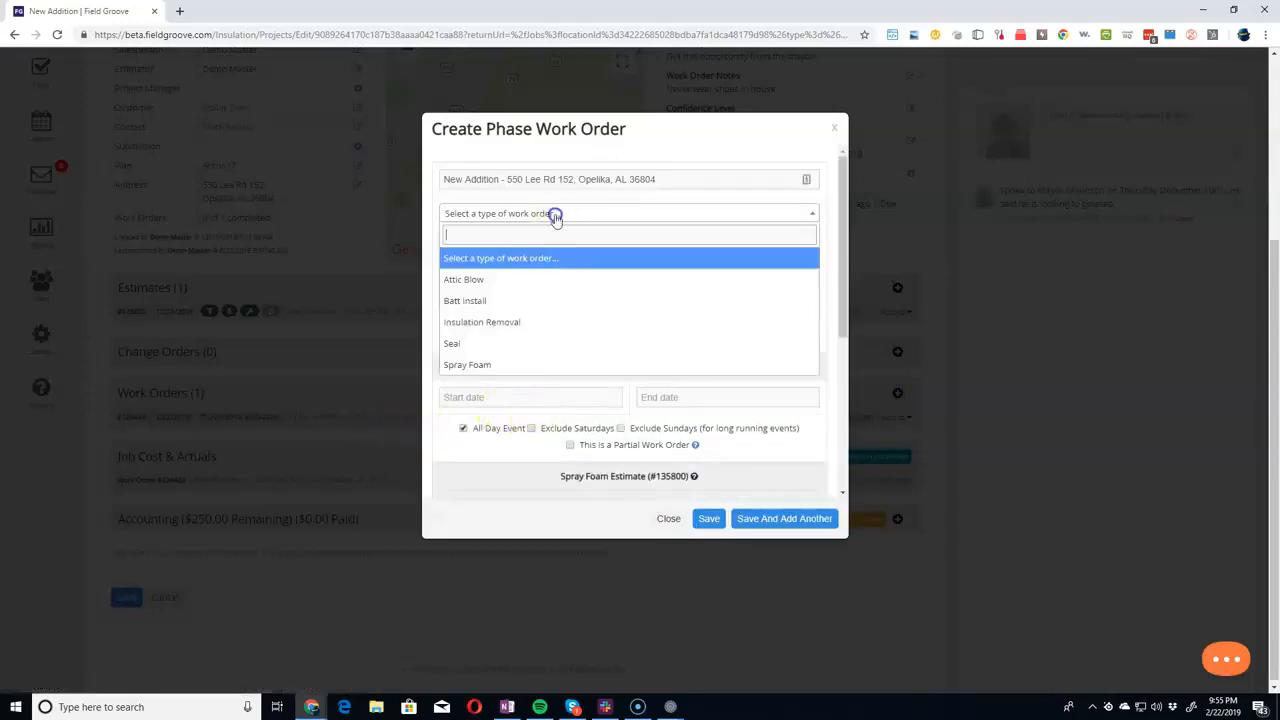
{"action": "left_click", "coordinate": [490, 364]}
Schedule the spray foam work order from 02/25/2019 to 02/26/2019.
{"action": "left_click", "coordinate": [498, 398]}
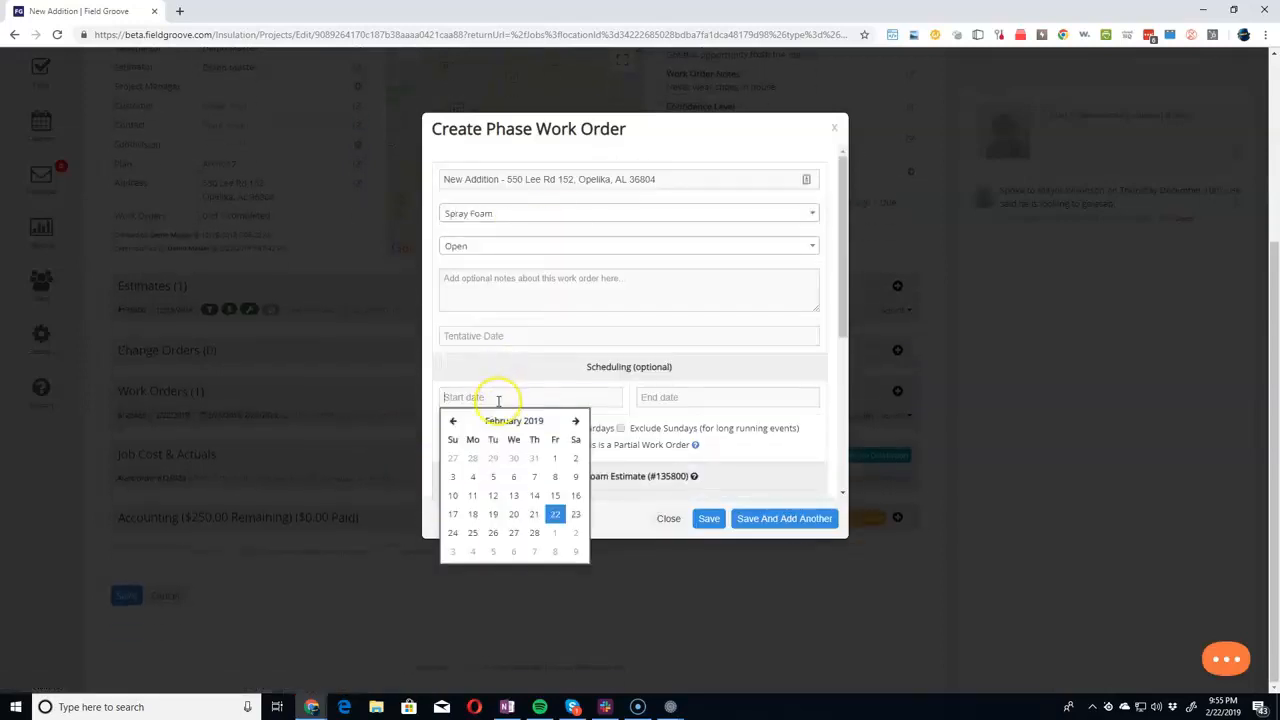
{"action": "left_click", "coordinate": [471, 531]}
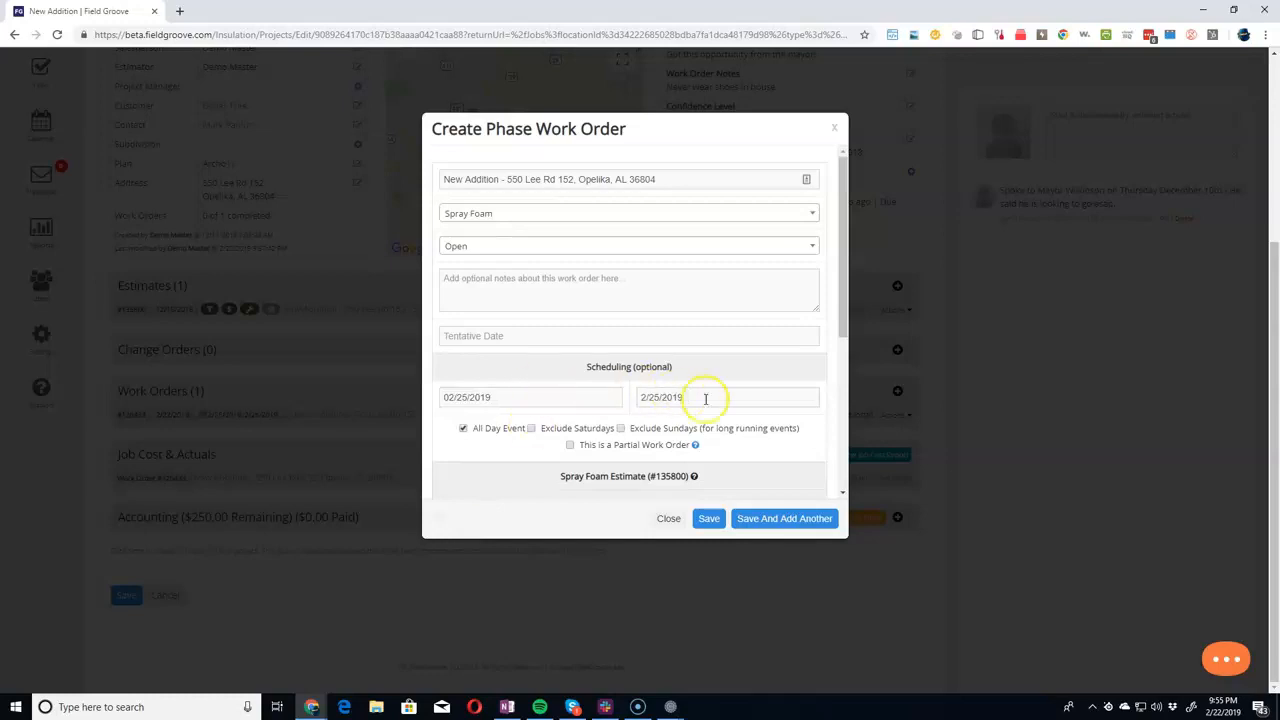
{"action": "left_click", "coordinate": [686, 397]}
{"action": "left_click", "coordinate": [689, 531]}
Include the Foam Phase items for the 1st and 2nd floor exterior walls and save the spray foam work order.
{"action": "scroll", "coordinate": [530, 453], "scroll_direction": "down", "scroll_amount": 2}
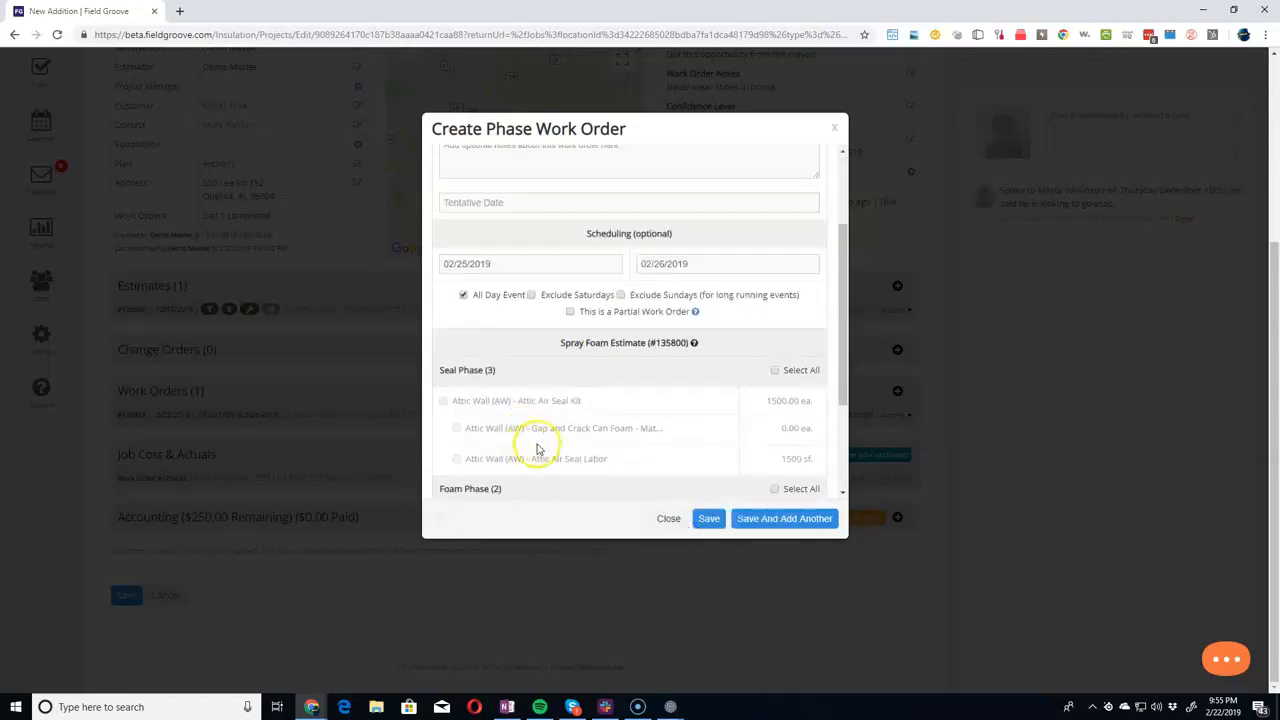
{"action": "scroll", "coordinate": [528, 448], "scroll_direction": "down", "scroll_amount": 3}
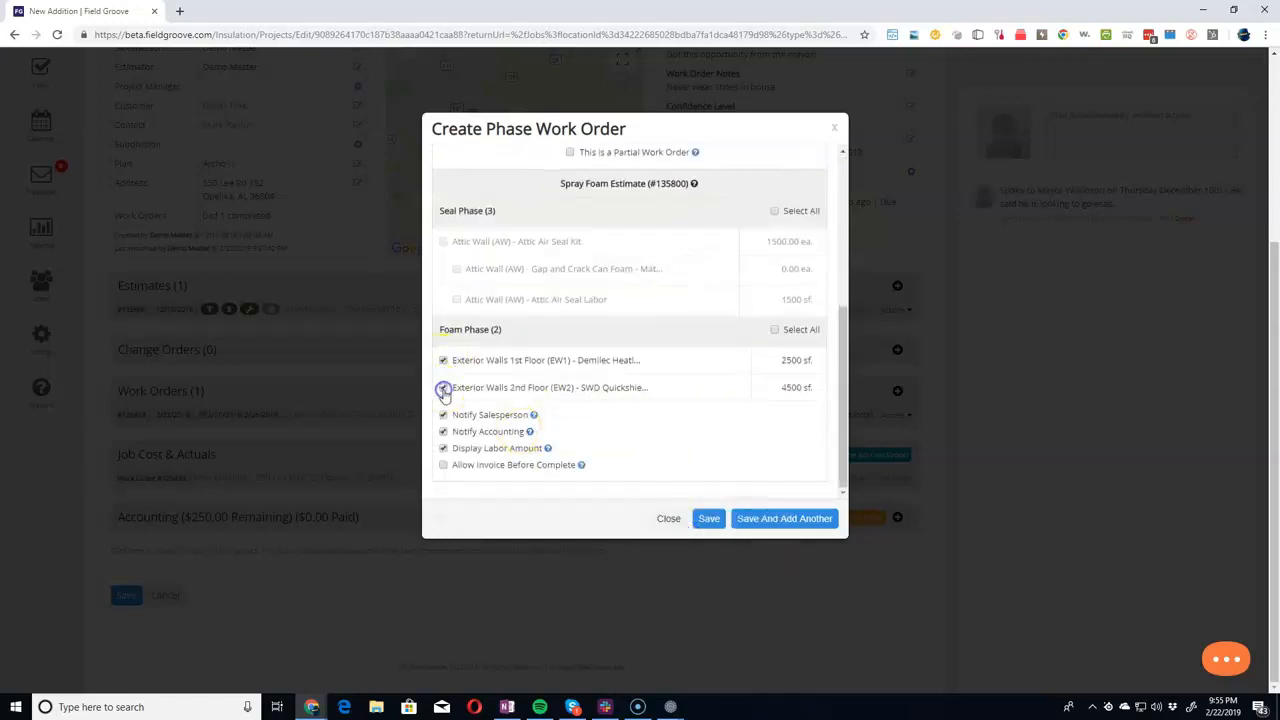
{"action": "left_click", "coordinate": [708, 518]}
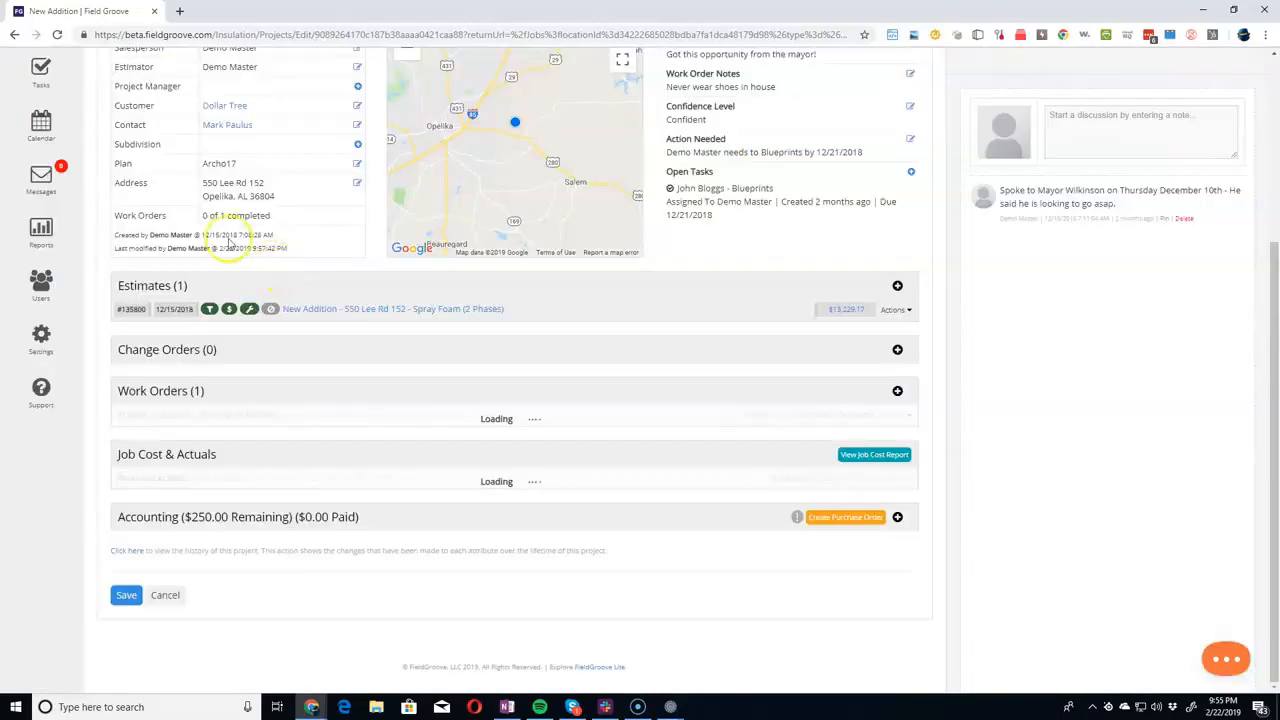
Review the spray foam and batt install events on the calendar for the week of Feb 25 — Mar 3 2019.
{"action": "left_click", "coordinate": [41, 125]}
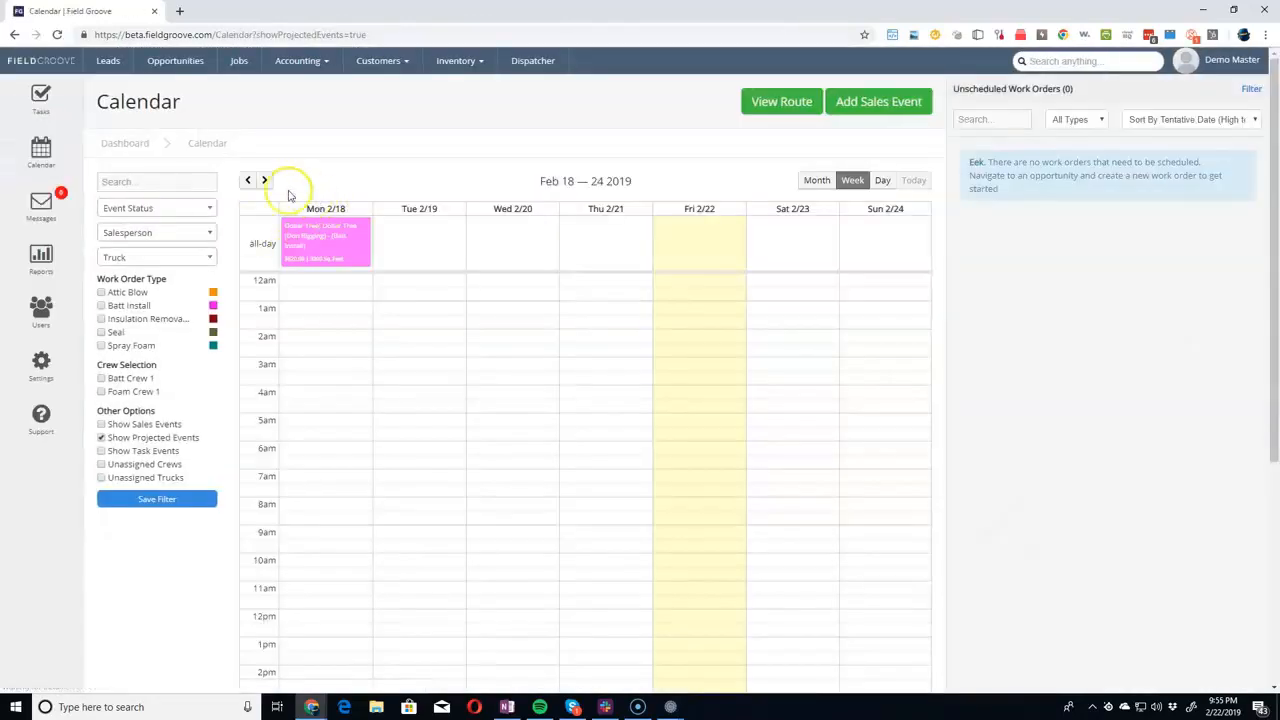
{"action": "left_click", "coordinate": [264, 180]}
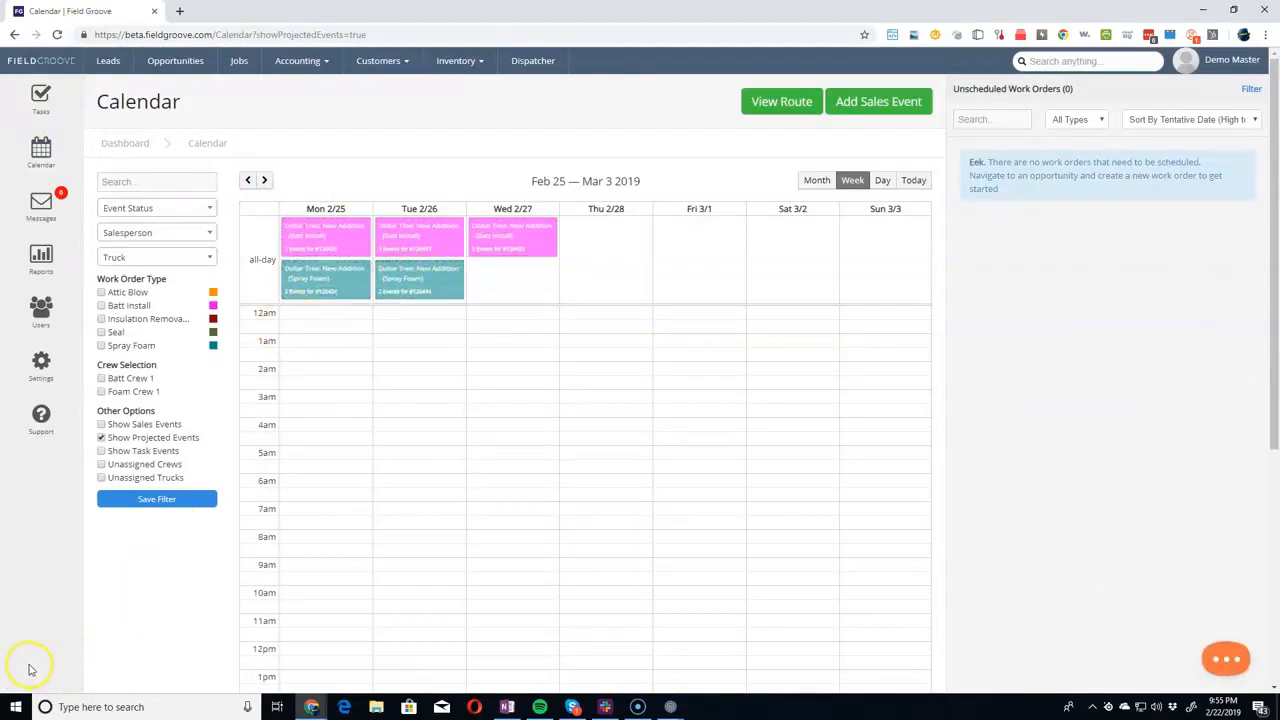
{"action": "left_click", "coordinate": [178, 61]}
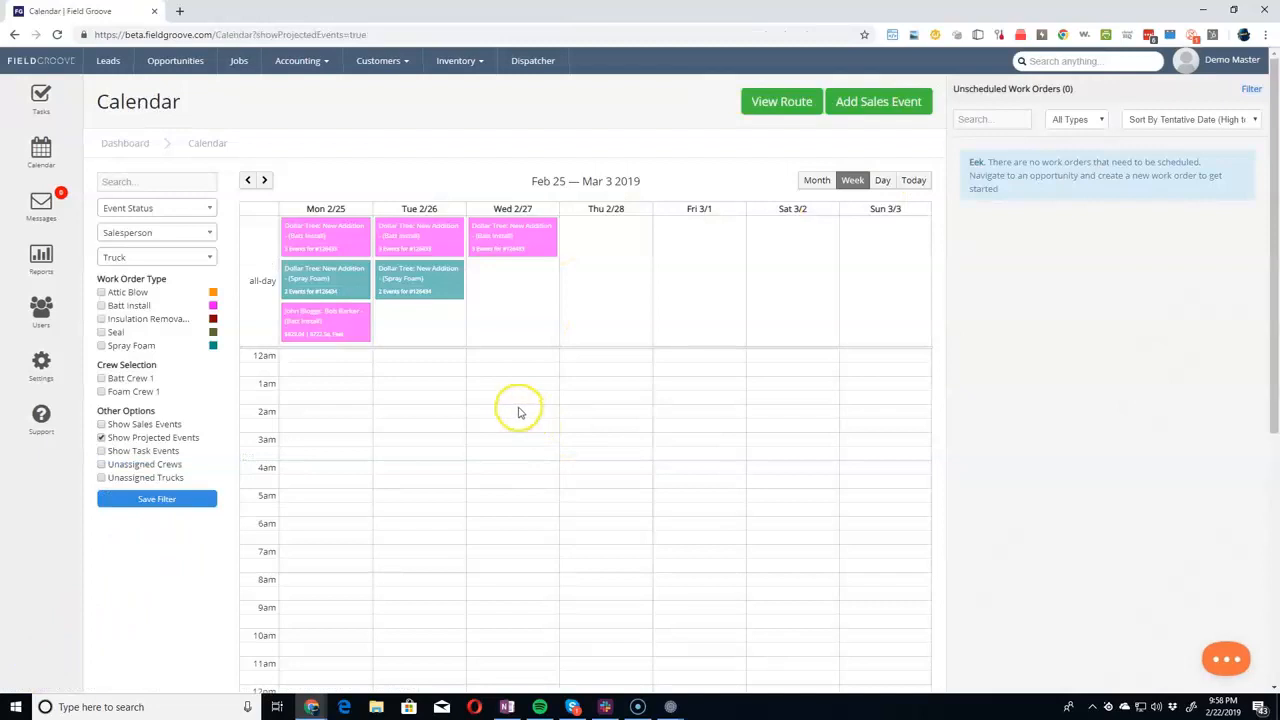
Extend the lowest all-day batt install event on Monday 2/25 through Wednesday 2/27, creating a separate event for each day.
{"action": "left_click", "coordinate": [505, 243]}
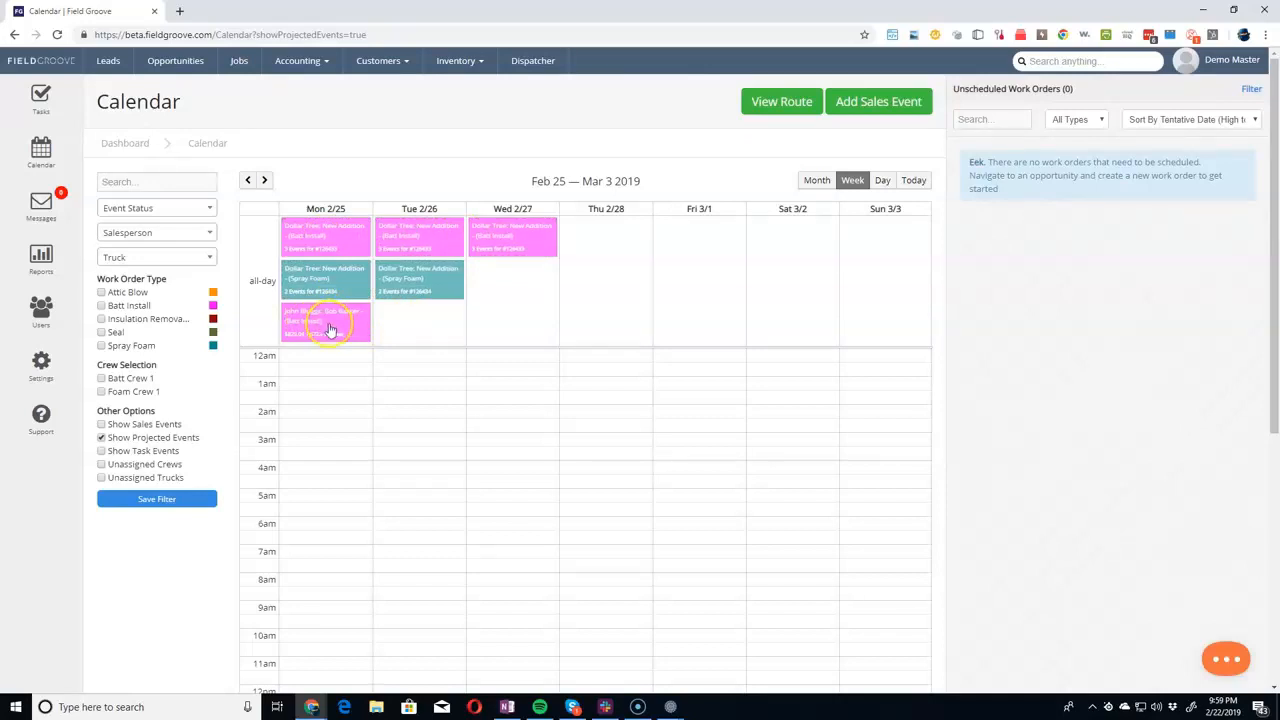
{"action": "left_click_drag", "start_coordinate": [369, 319], "coordinate": [506, 329]}
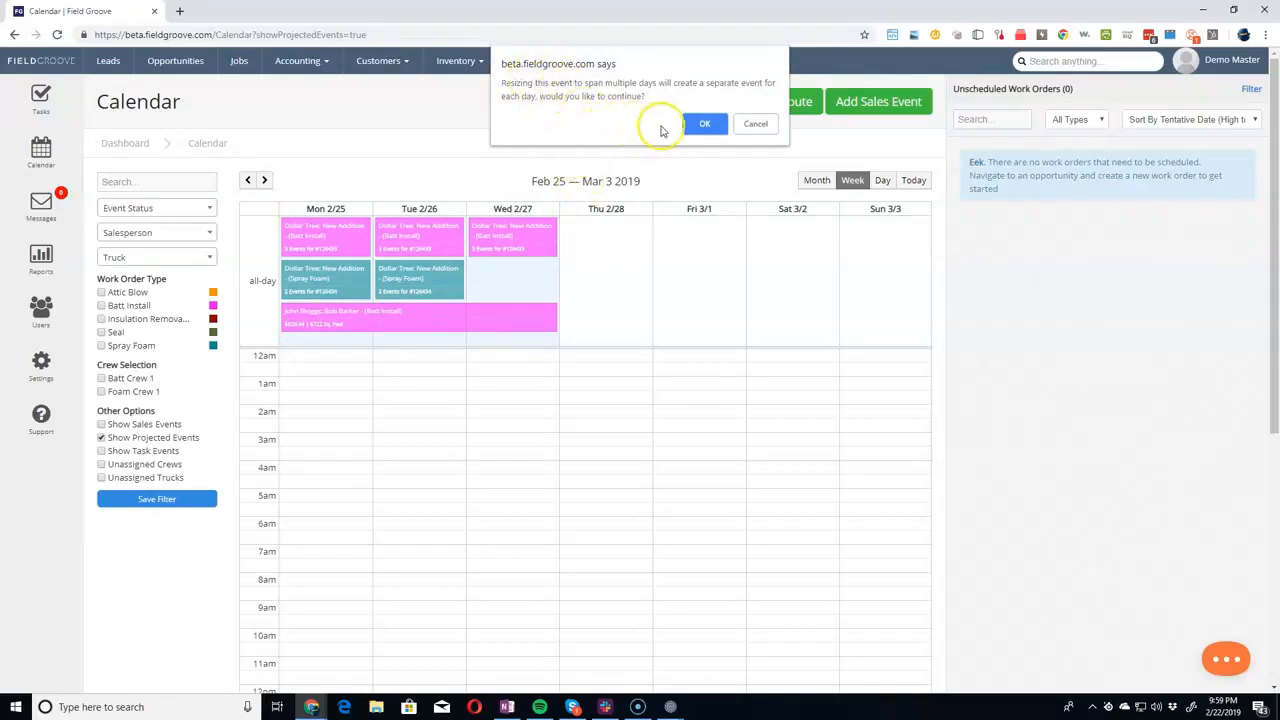
{"action": "left_click", "coordinate": [703, 125]}
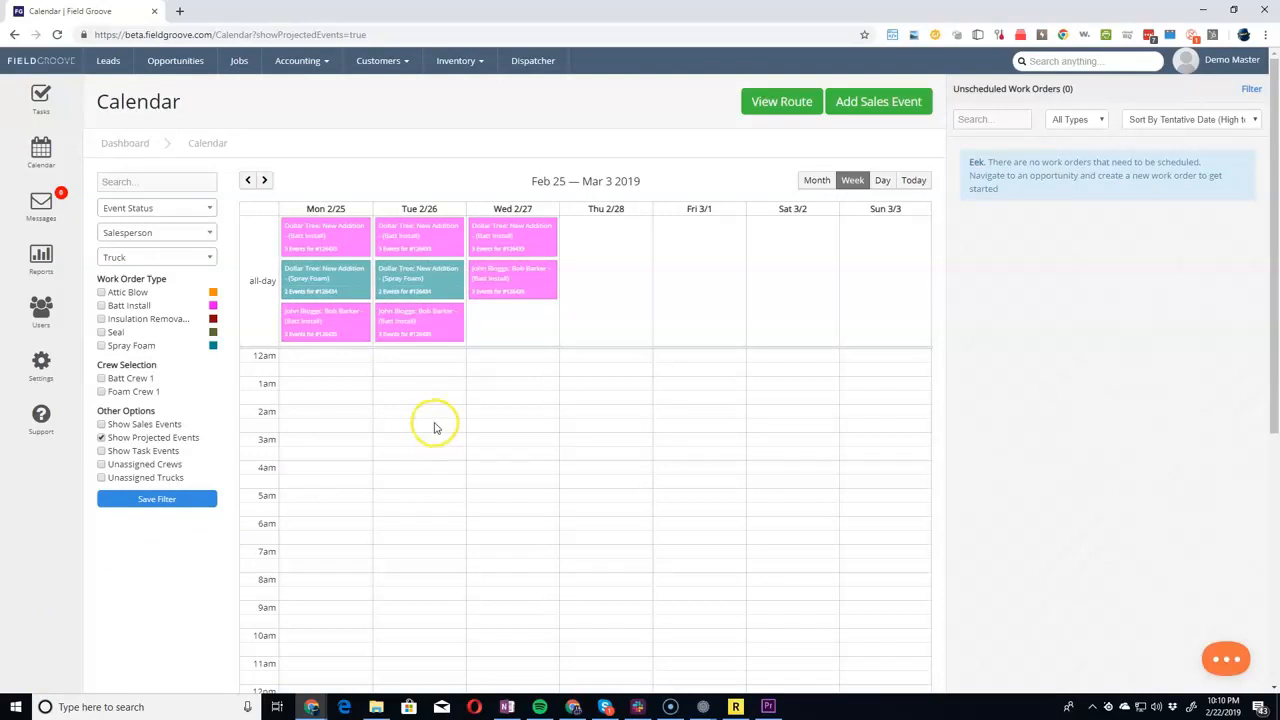
Delete the extended batt install's 2/26 event and move its Wednesday 2/27 event to Tuesday 2/26.
{"action": "left_click", "coordinate": [410, 318]}
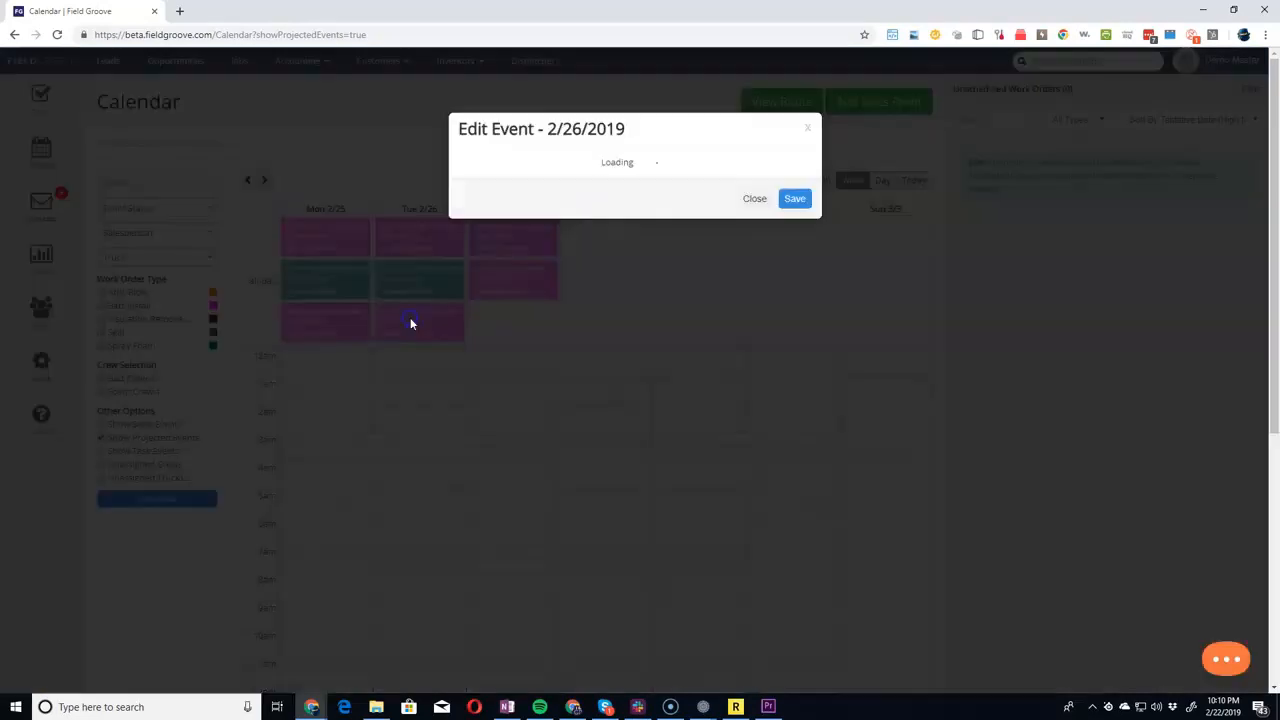
{"action": "scroll", "coordinate": [558, 421], "scroll_direction": "down", "scroll_amount": 5}
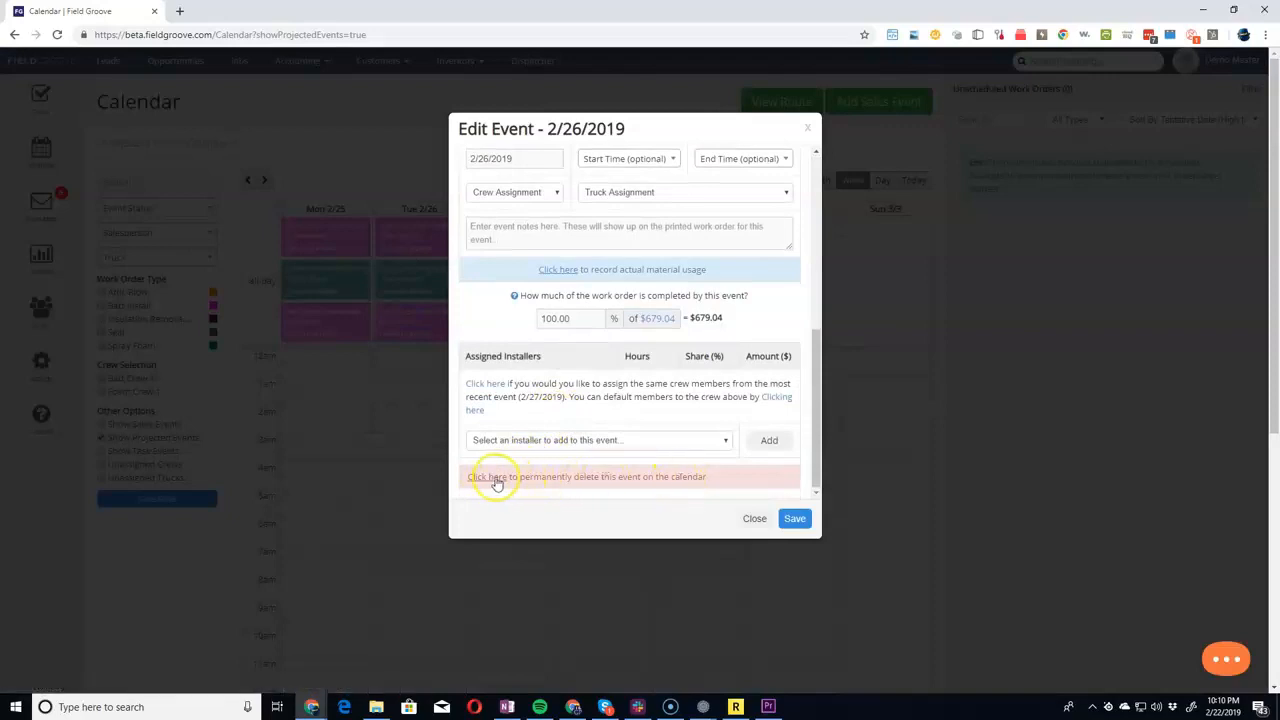
{"action": "left_click", "coordinate": [494, 477]}
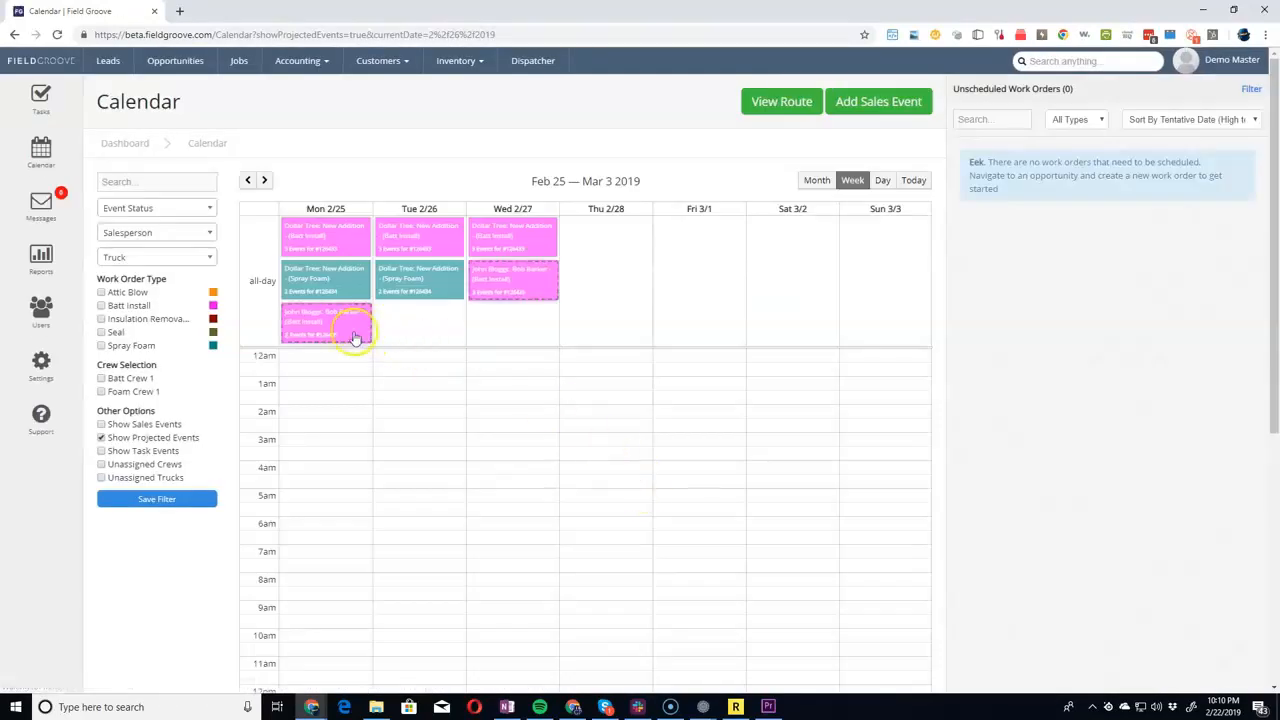
{"action": "left_click_drag", "start_coordinate": [518, 287], "coordinate": [431, 323]}
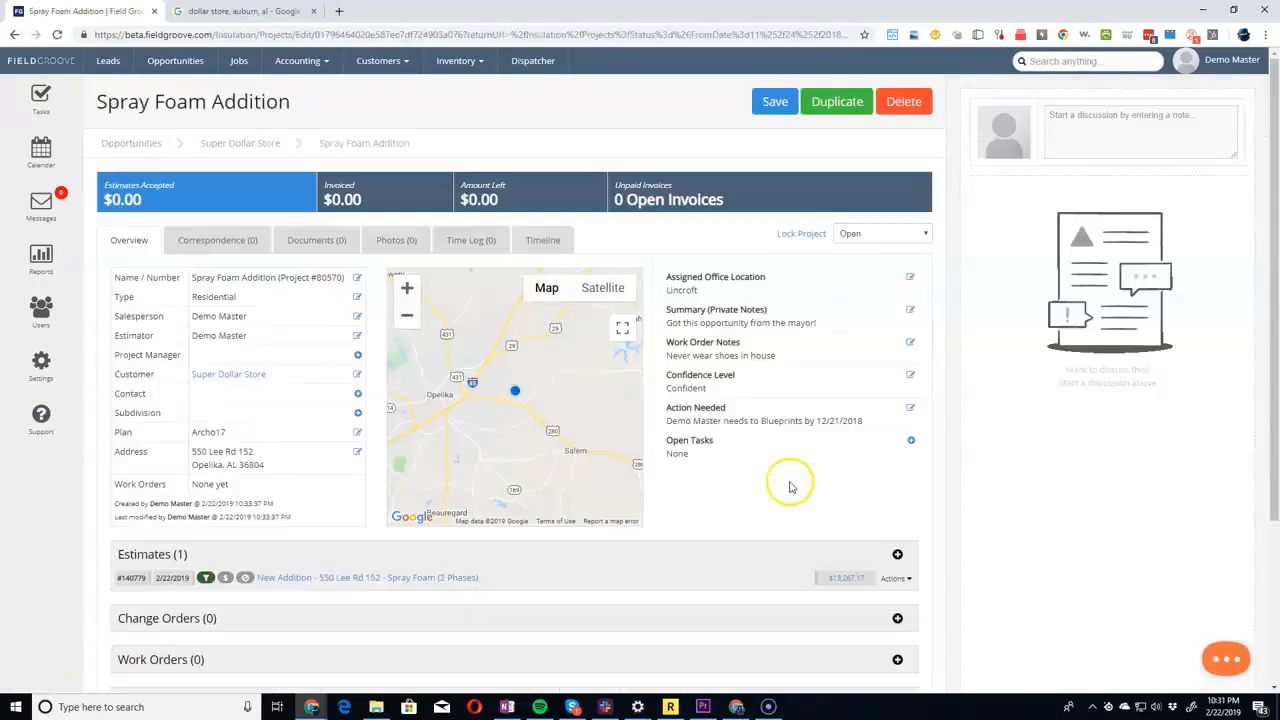
Accept the two-phase spray foam estimate in the Spray Foam Addition project.
{"action": "scroll", "coordinate": [786, 486], "scroll_direction": "down", "scroll_amount": 3}
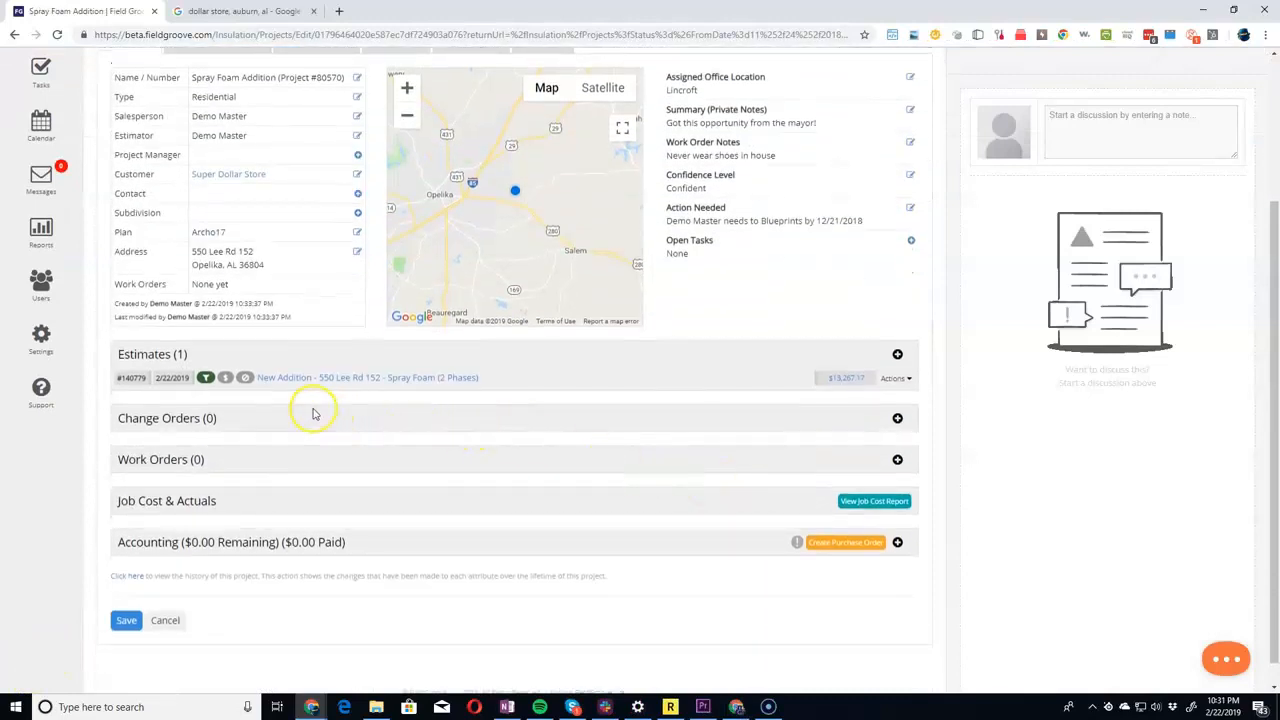
{"action": "left_click", "coordinate": [246, 380]}
{"action": "key", "text": "Return"}
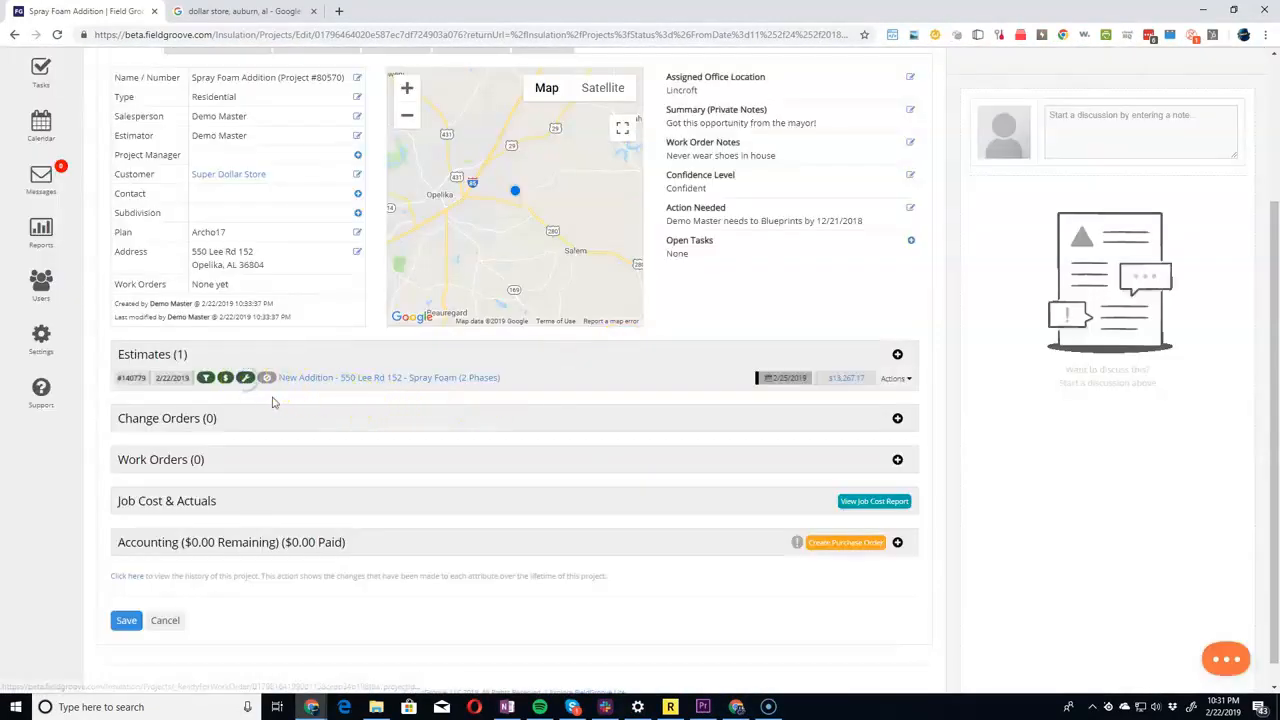
Create and save a Spray Foam work order with status Open for the Spray Foam Addition project, leaving its schedule dates empty.
{"action": "left_click", "coordinate": [897, 461]}
{"action": "left_click", "coordinate": [552, 214]}
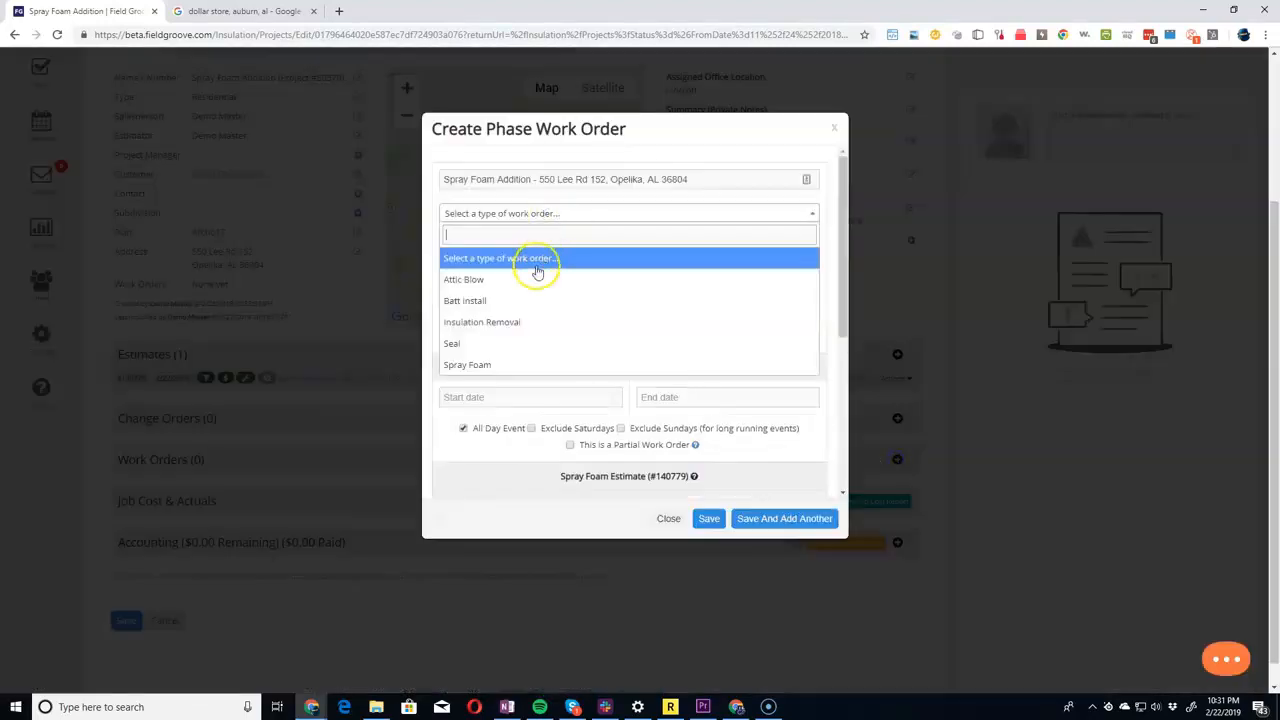
{"action": "left_click", "coordinate": [515, 216]}
{"action": "left_click", "coordinate": [491, 386]}
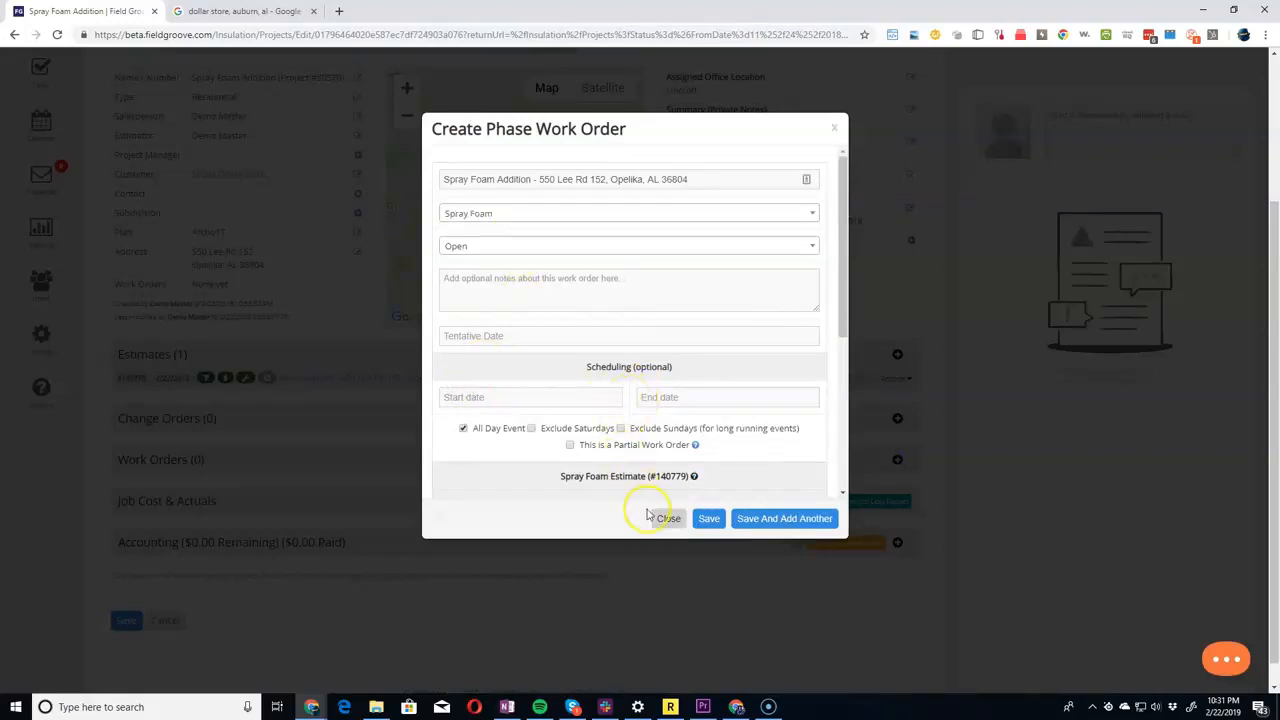
{"action": "left_click", "coordinate": [708, 520]}
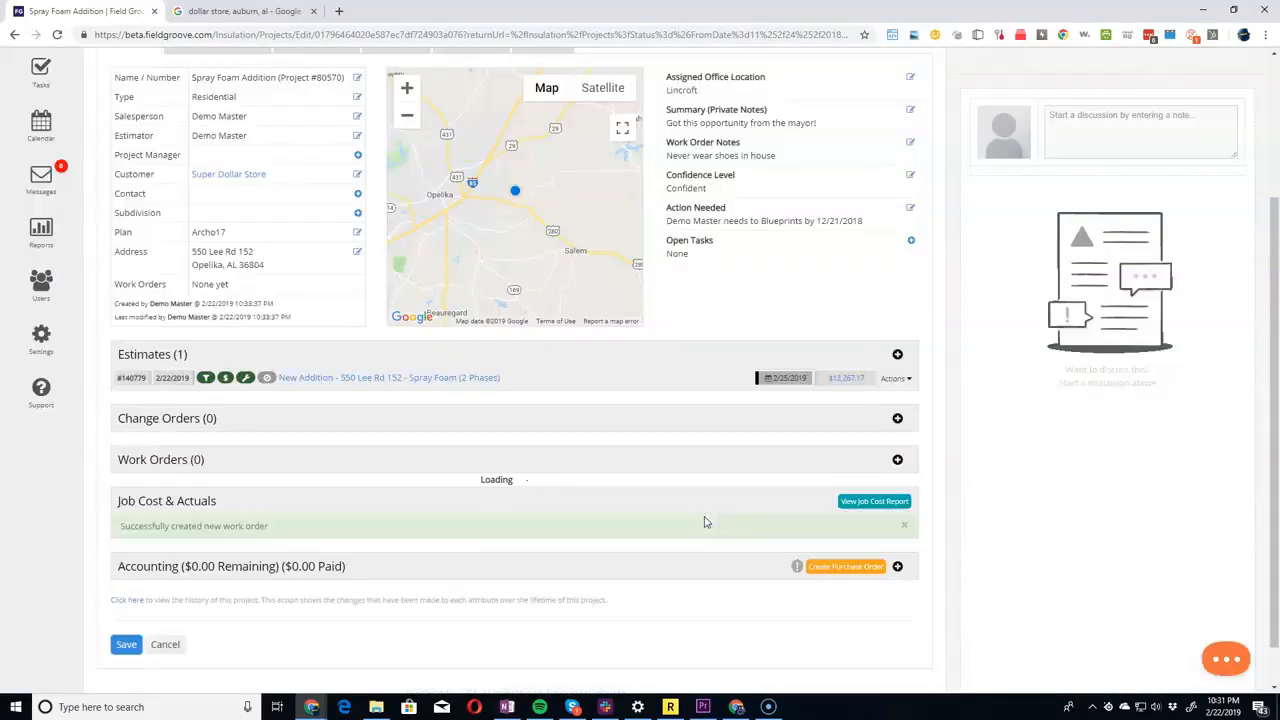
Schedule the unscheduled Super Dollar Store spray foam work order on Monday 2/25 at 5:00 am and check its event details.
{"action": "scroll", "coordinate": [478, 443], "scroll_direction": "up", "scroll_amount": 2}
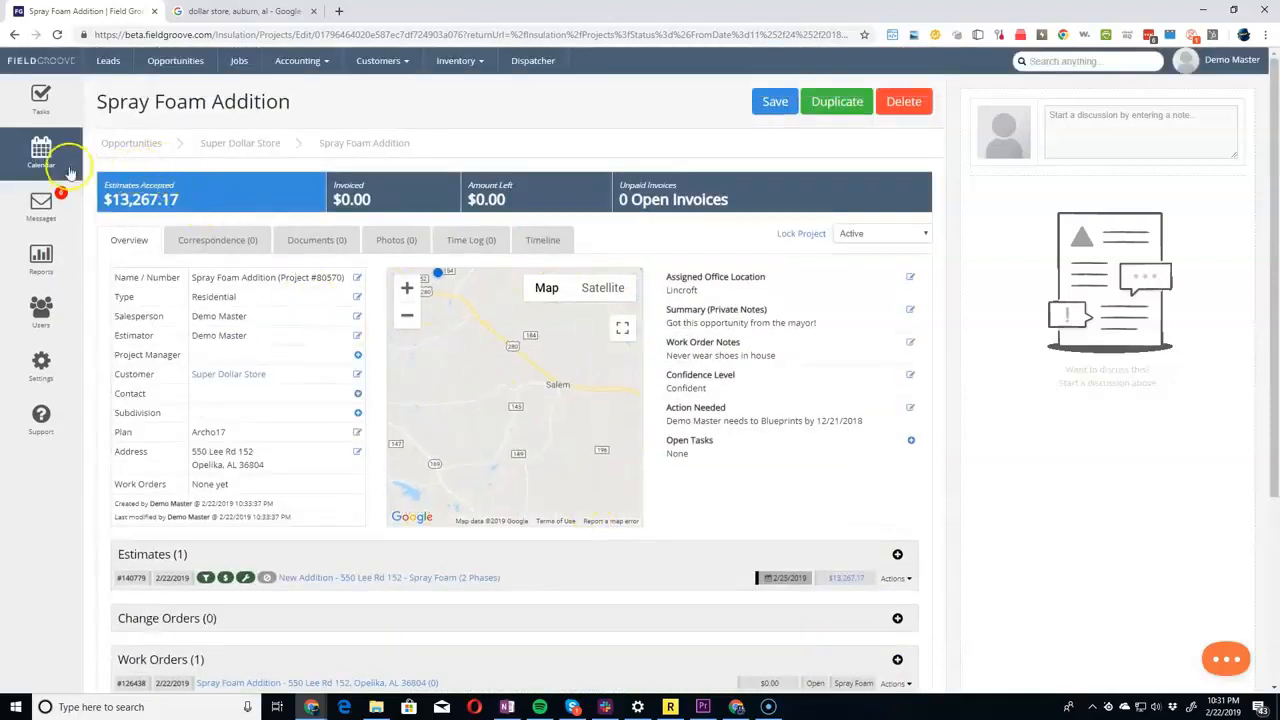
{"action": "left_click", "coordinate": [41, 152]}
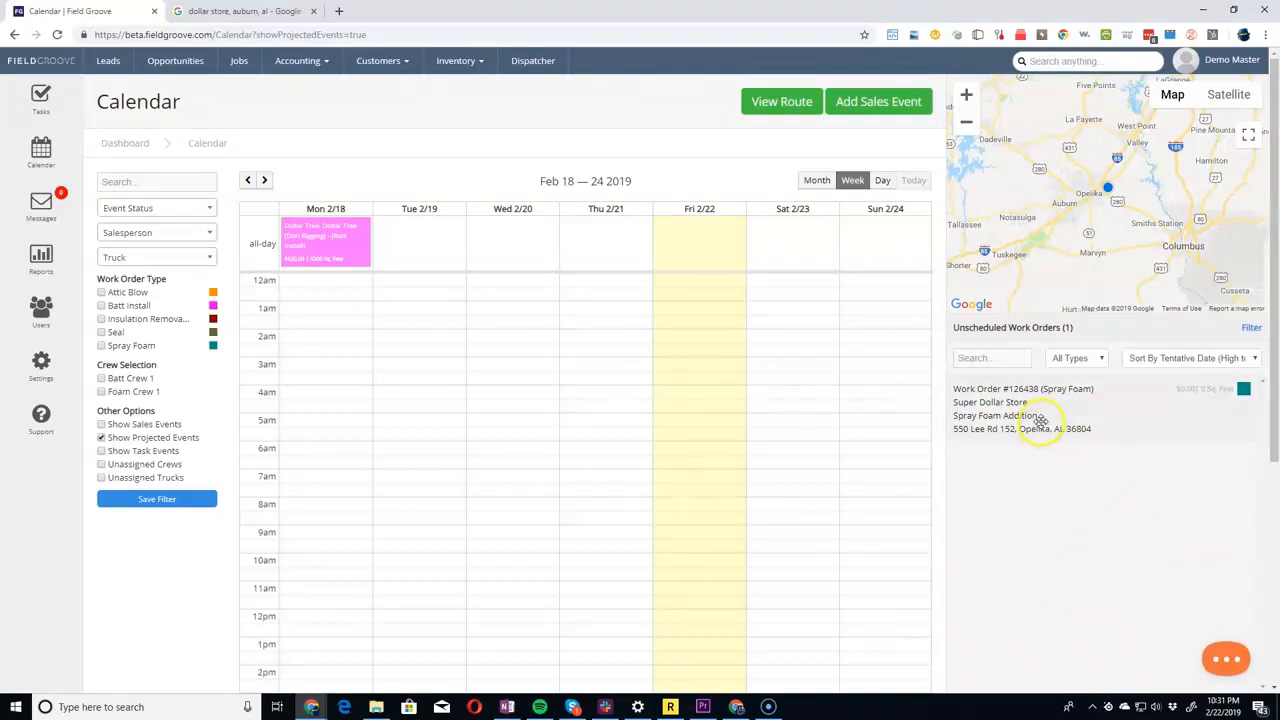
{"action": "left_click", "coordinate": [264, 180]}
{"action": "left_click_drag", "start_coordinate": [1028, 437], "coordinate": [323, 580]}
{"action": "left_click", "coordinate": [319, 558]}
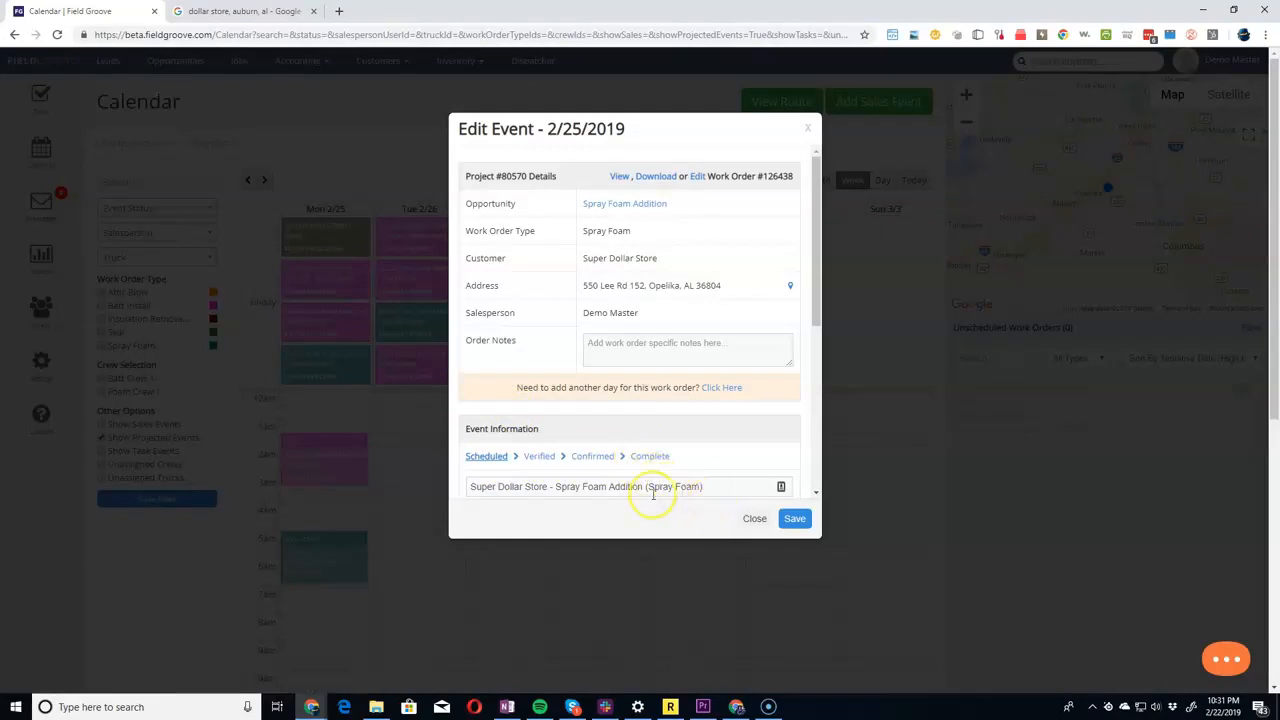
{"action": "left_click", "coordinate": [30, 673]}
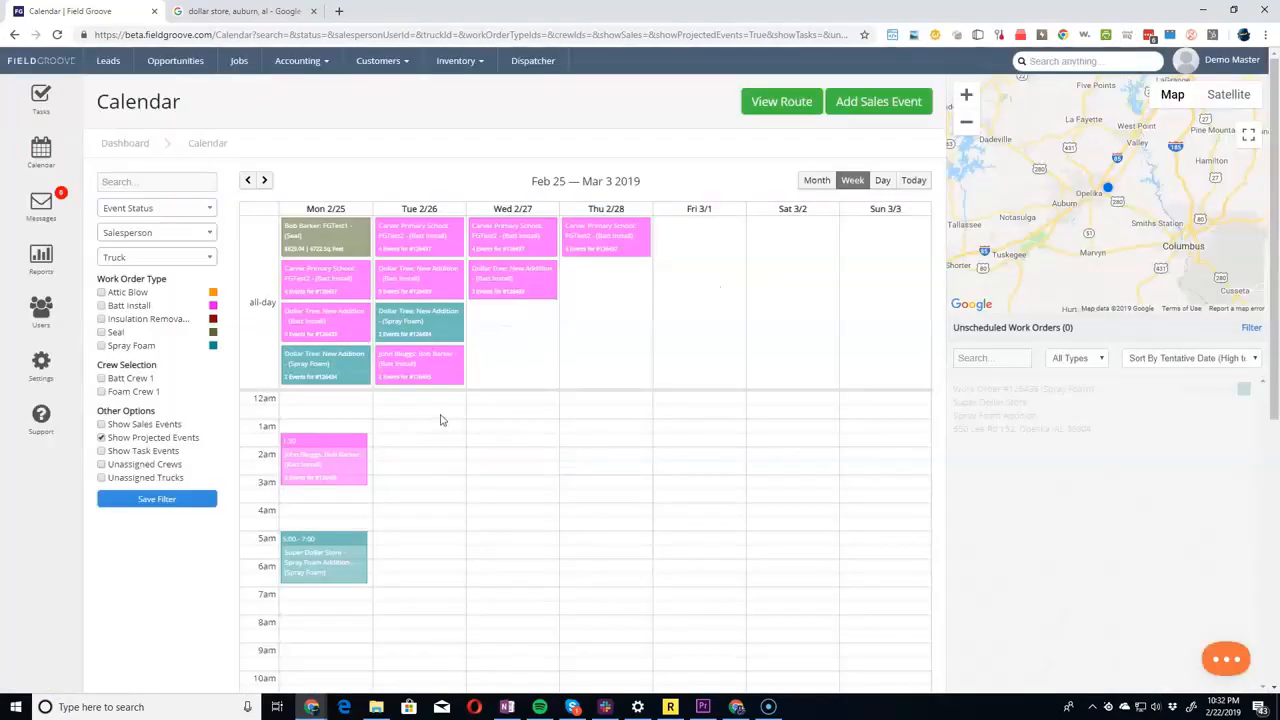
Assign Batt Crew 1 and Batt Truck 1 to the timed batt install event on Monday 2/25.
{"action": "left_click", "coordinate": [331, 456]}
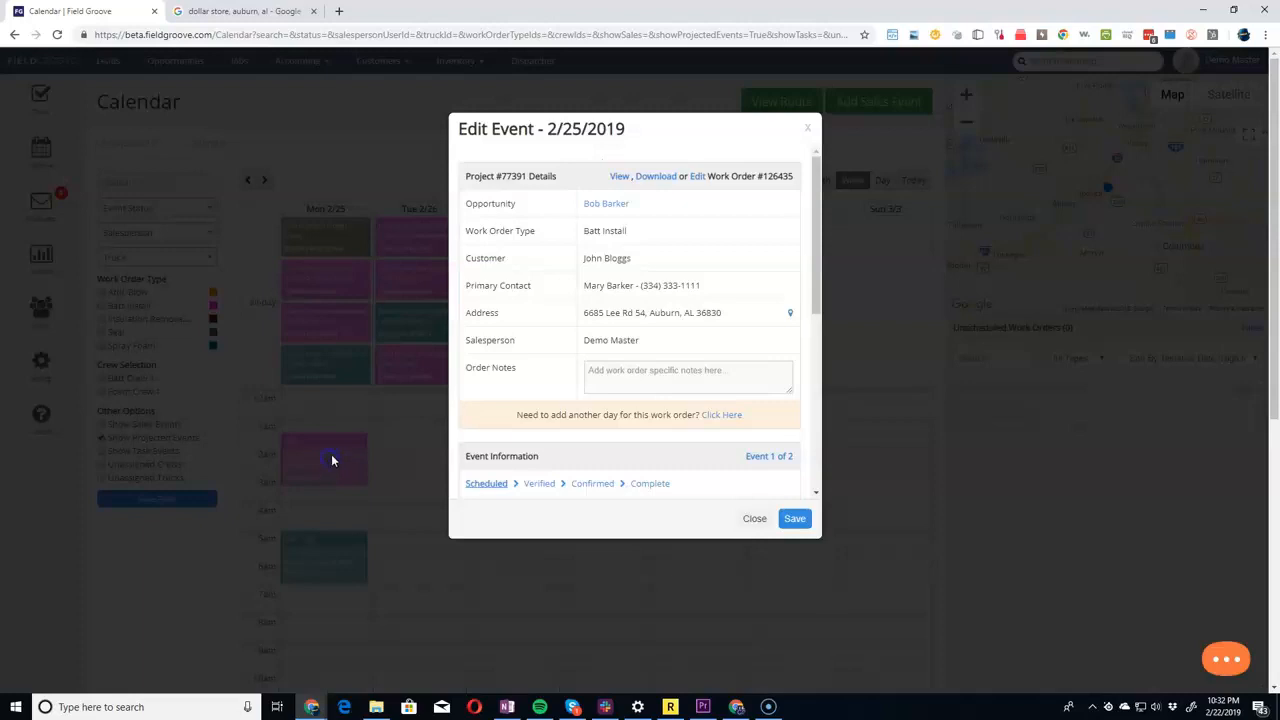
{"action": "scroll", "coordinate": [540, 370], "scroll_direction": "down", "scroll_amount": 2}
{"action": "left_click", "coordinate": [552, 384]}
{"action": "left_click", "coordinate": [538, 408]}
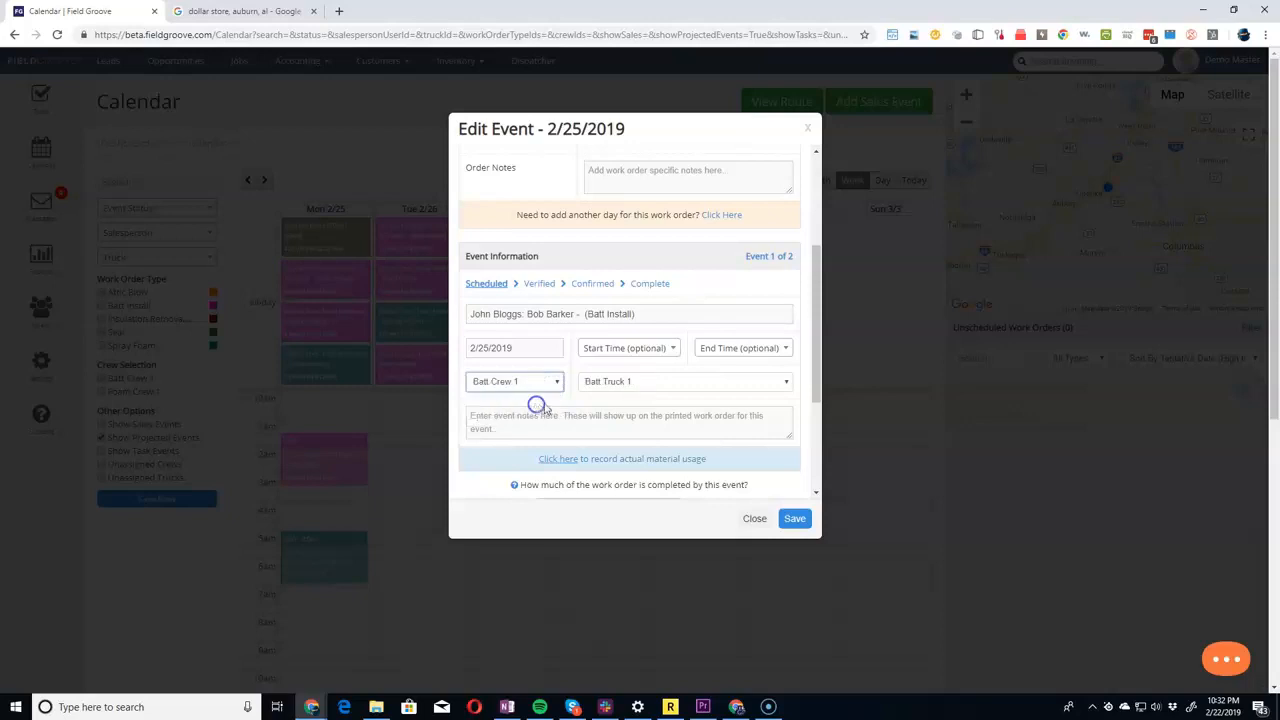
{"action": "left_click", "coordinate": [651, 385]}
{"action": "left_click", "coordinate": [645, 409]}
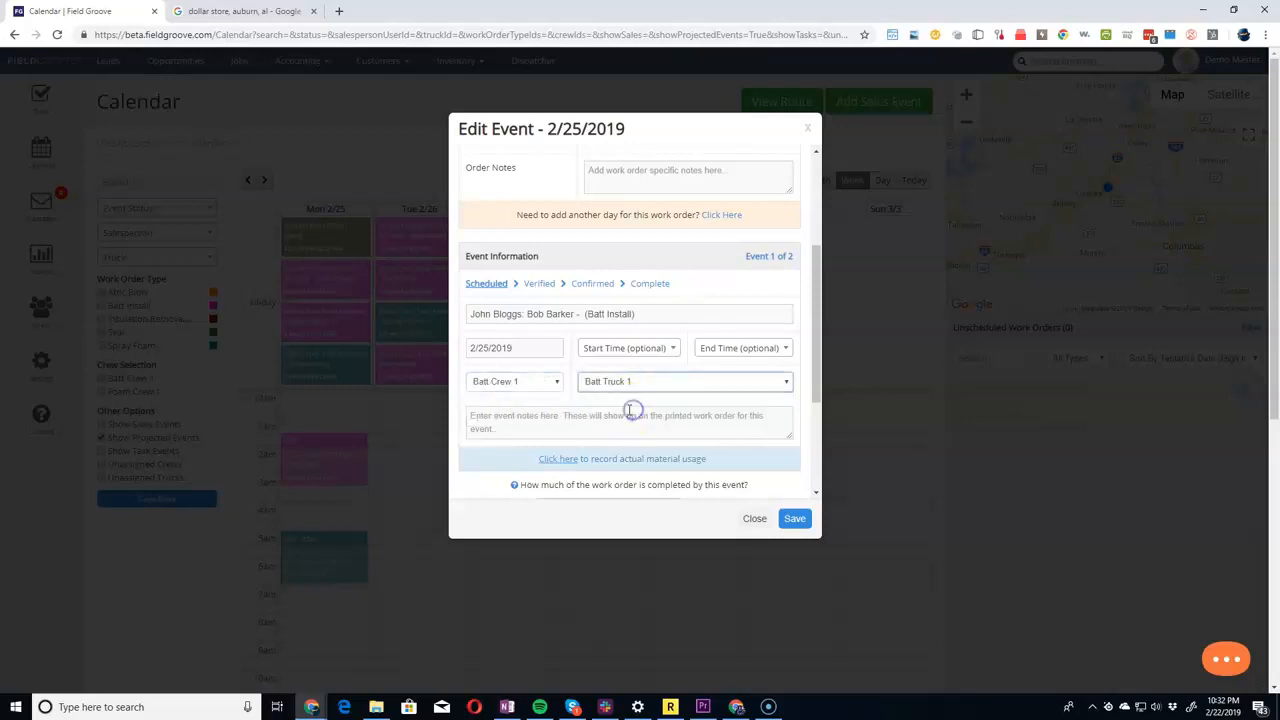
Fill the event's assigned installers with the selected crew's default members, add the extra non-foam installer, and save the event.
{"action": "scroll", "coordinate": [629, 410], "scroll_direction": "down", "scroll_amount": 1}
{"action": "scroll", "coordinate": [629, 410], "scroll_direction": "down", "scroll_amount": 2}
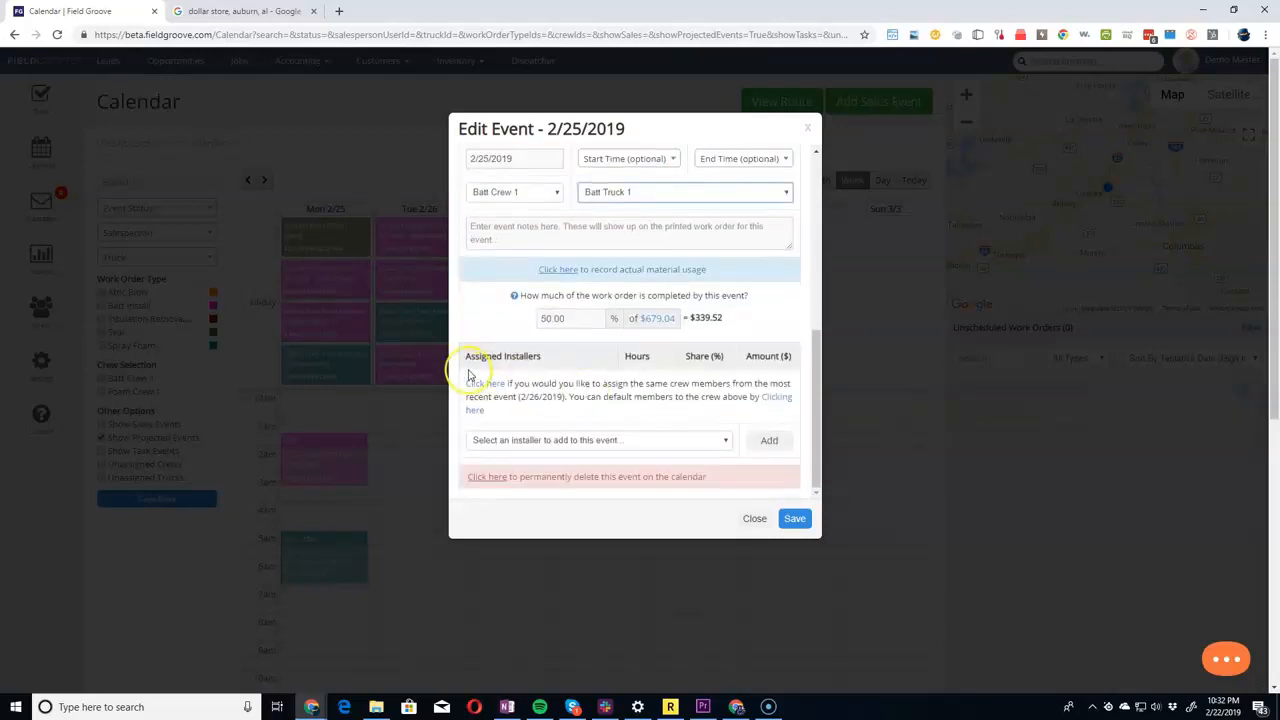
{"action": "left_click", "coordinate": [770, 402]}
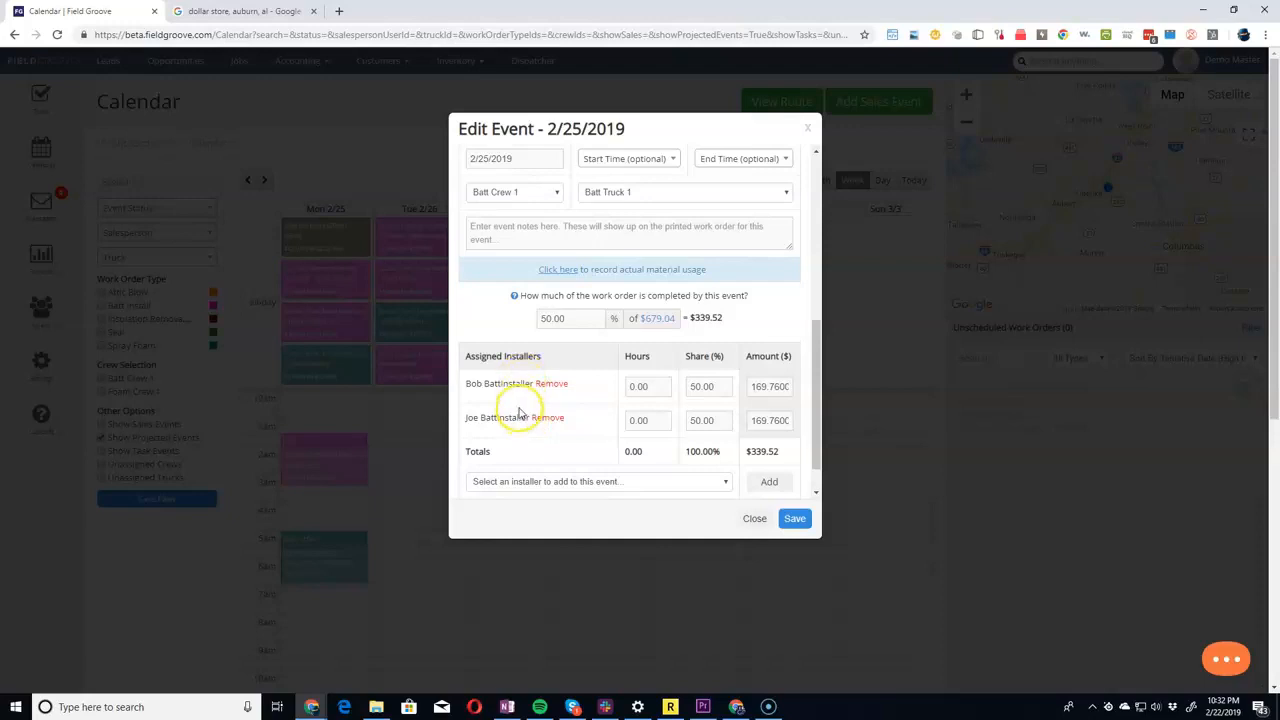
{"action": "left_click", "coordinate": [556, 481]}
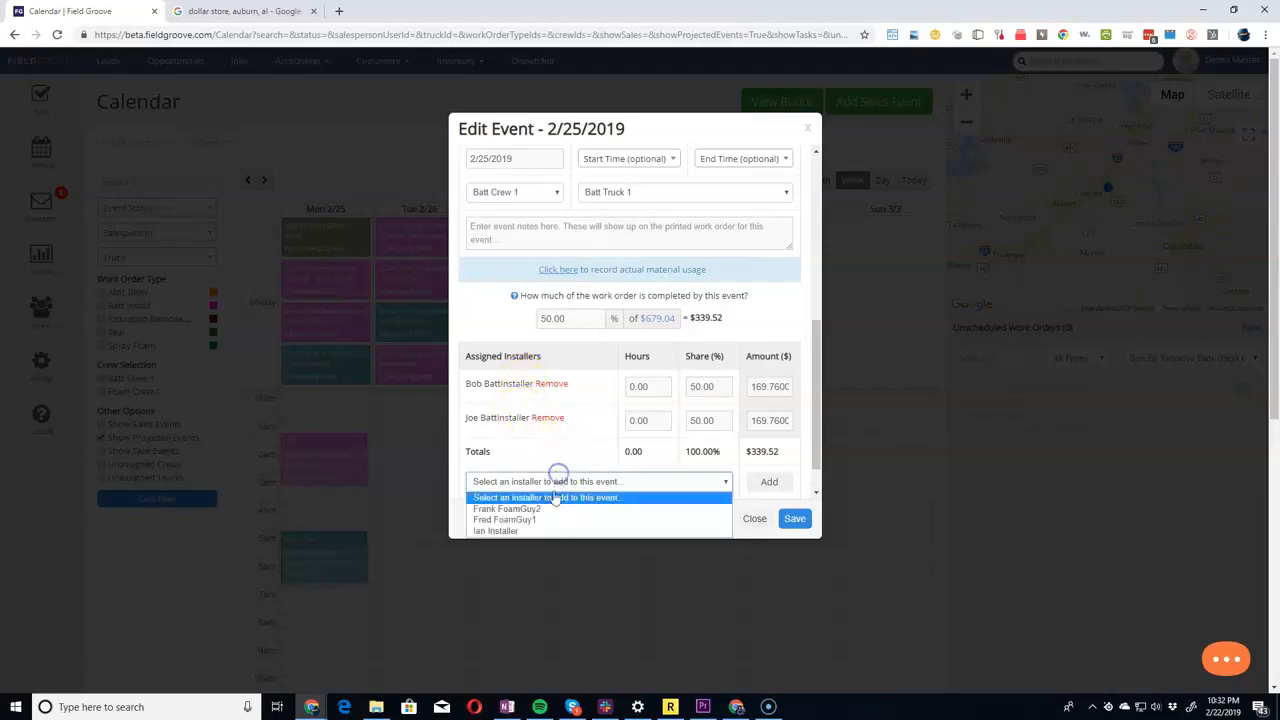
{"action": "left_click", "coordinate": [545, 530]}
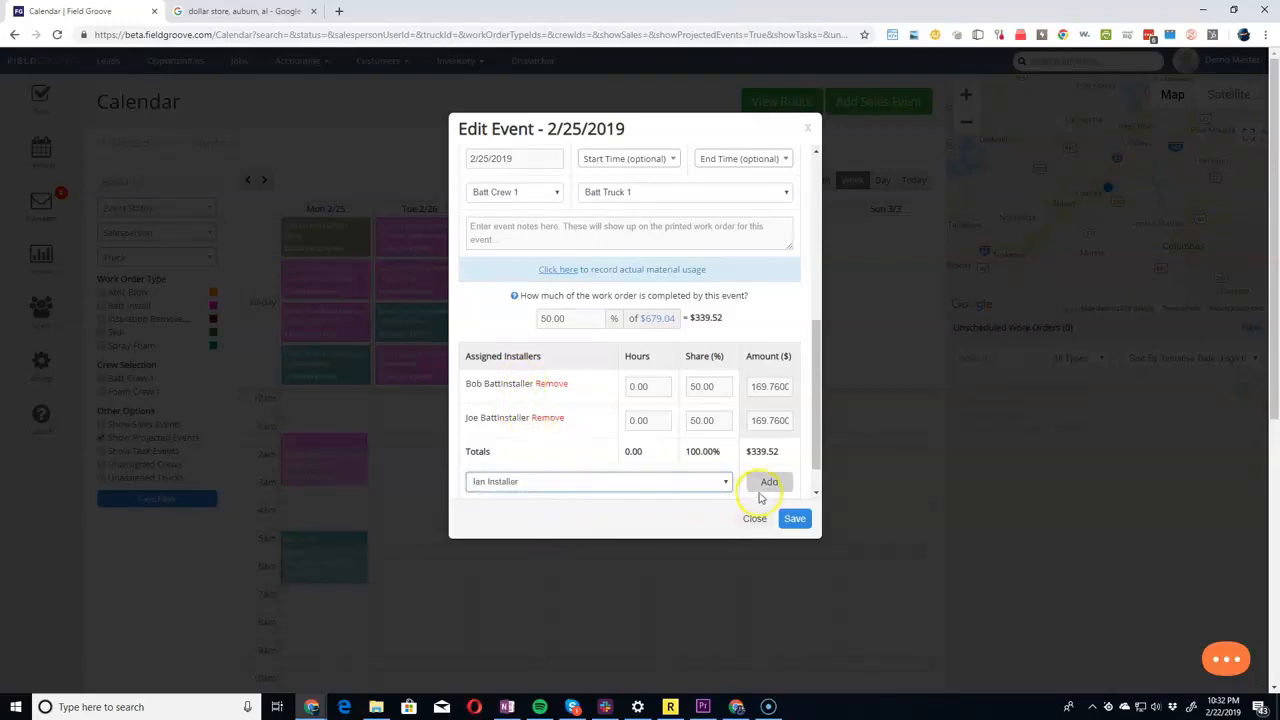
{"action": "left_click", "coordinate": [768, 482]}
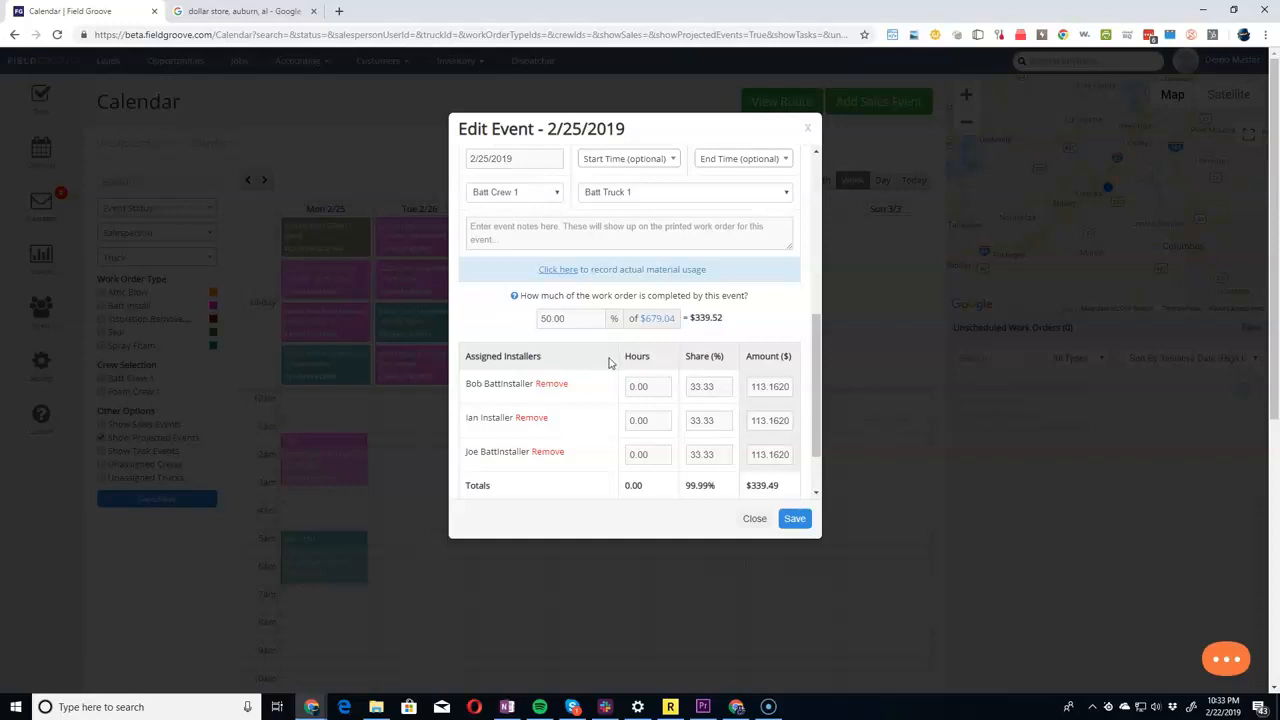
{"action": "left_click", "coordinate": [795, 518]}
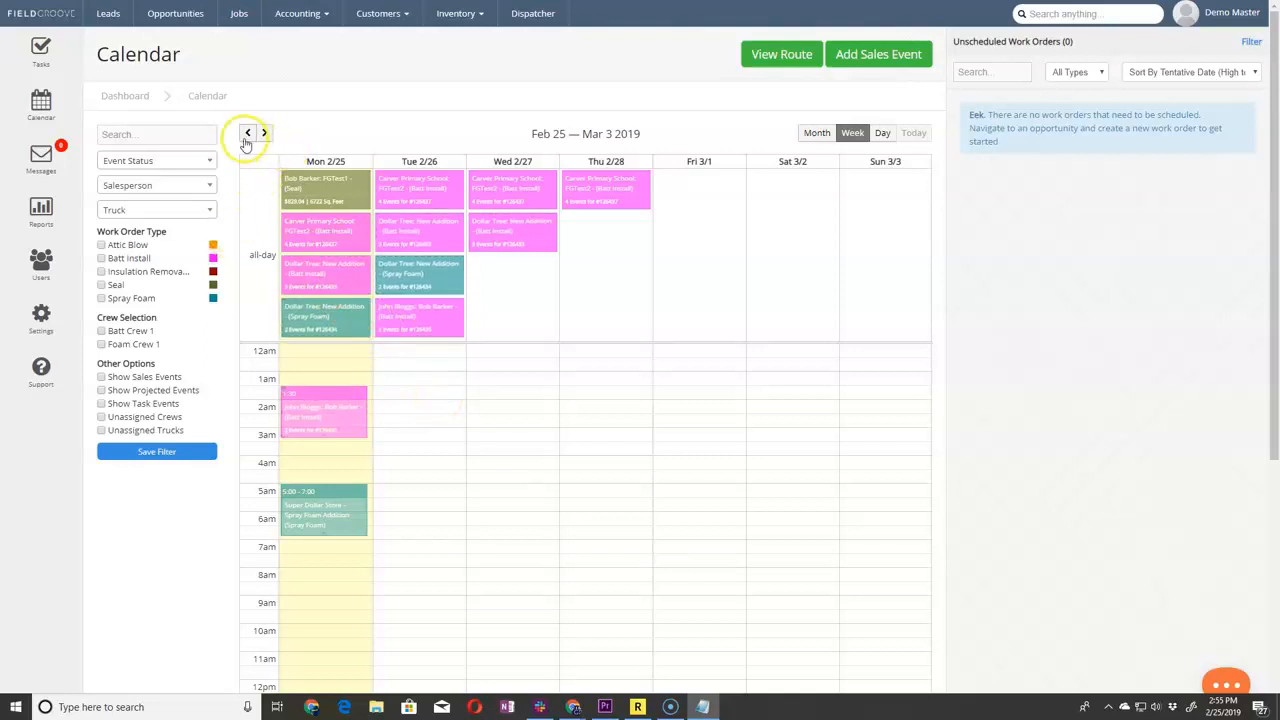
Search the calendar events for "school" and clear the search.
{"action": "left_click", "coordinate": [173, 134]}
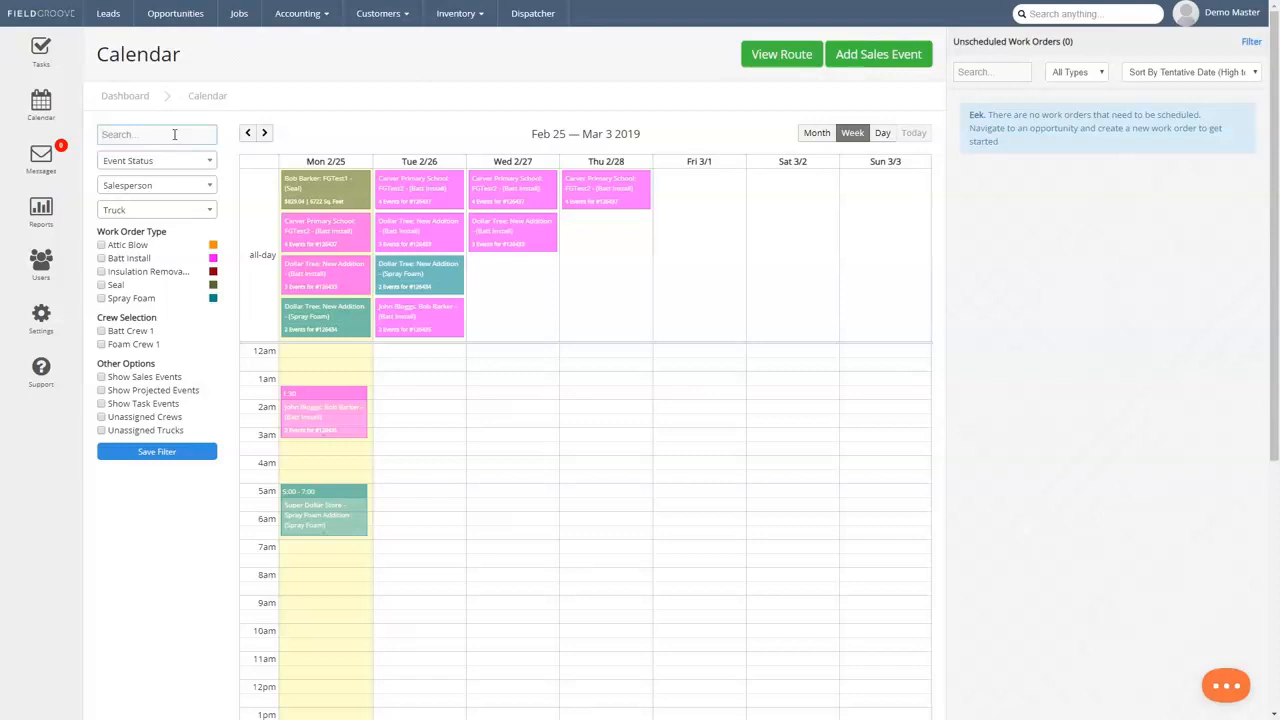
{"action": "type", "text": "school"}
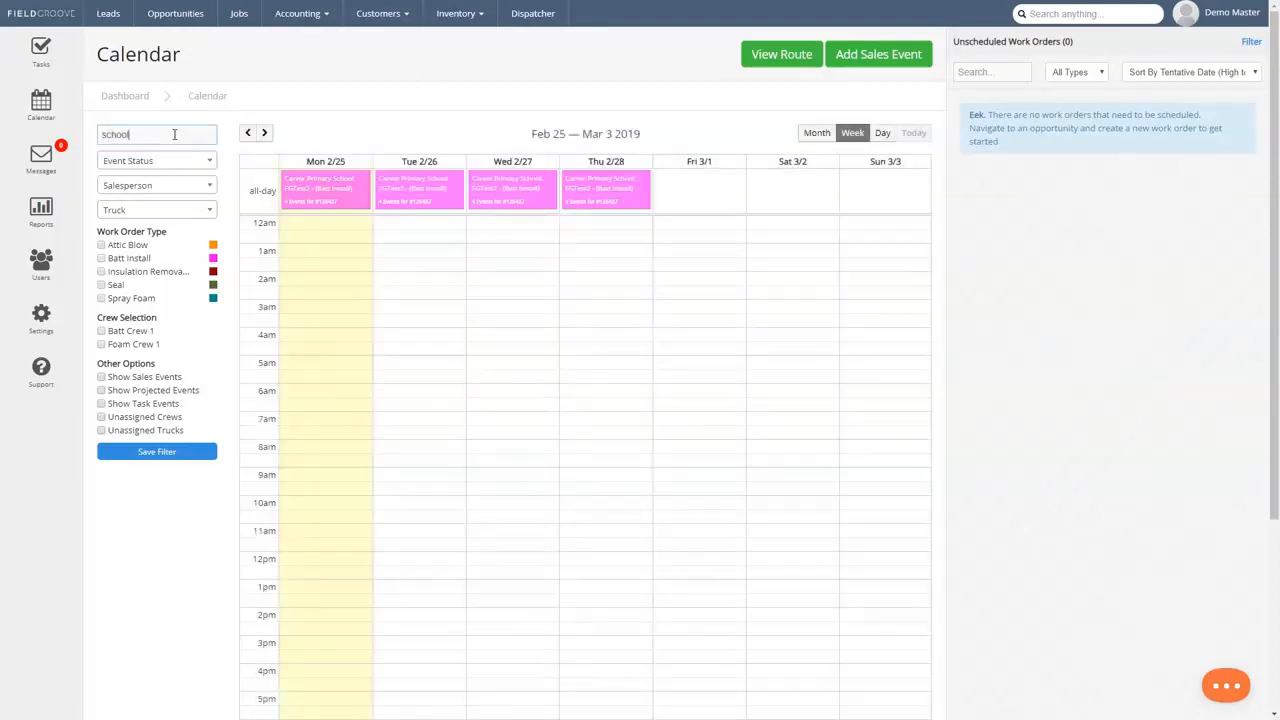
{"action": "left_click_drag", "start_coordinate": [174, 134], "coordinate": [98, 134]}
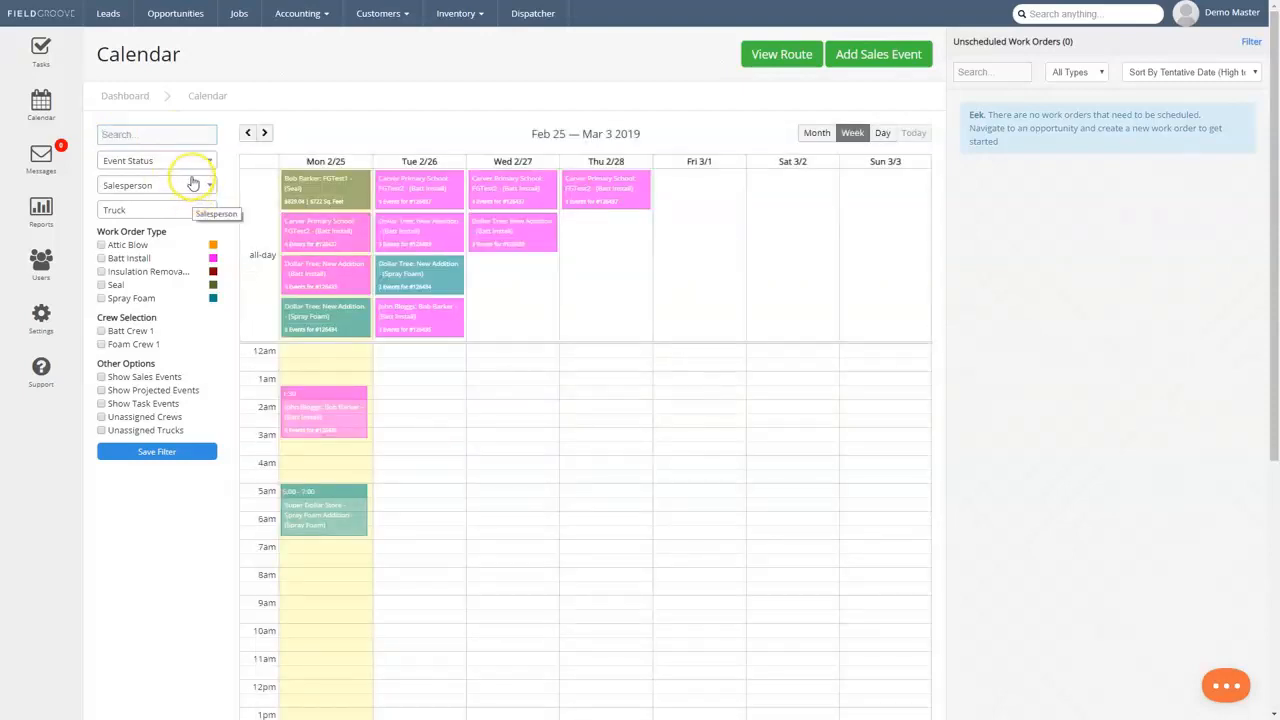
Check the event status and truck filter options and limit the calendar to Batt Install work orders.
{"action": "left_click", "coordinate": [136, 164]}
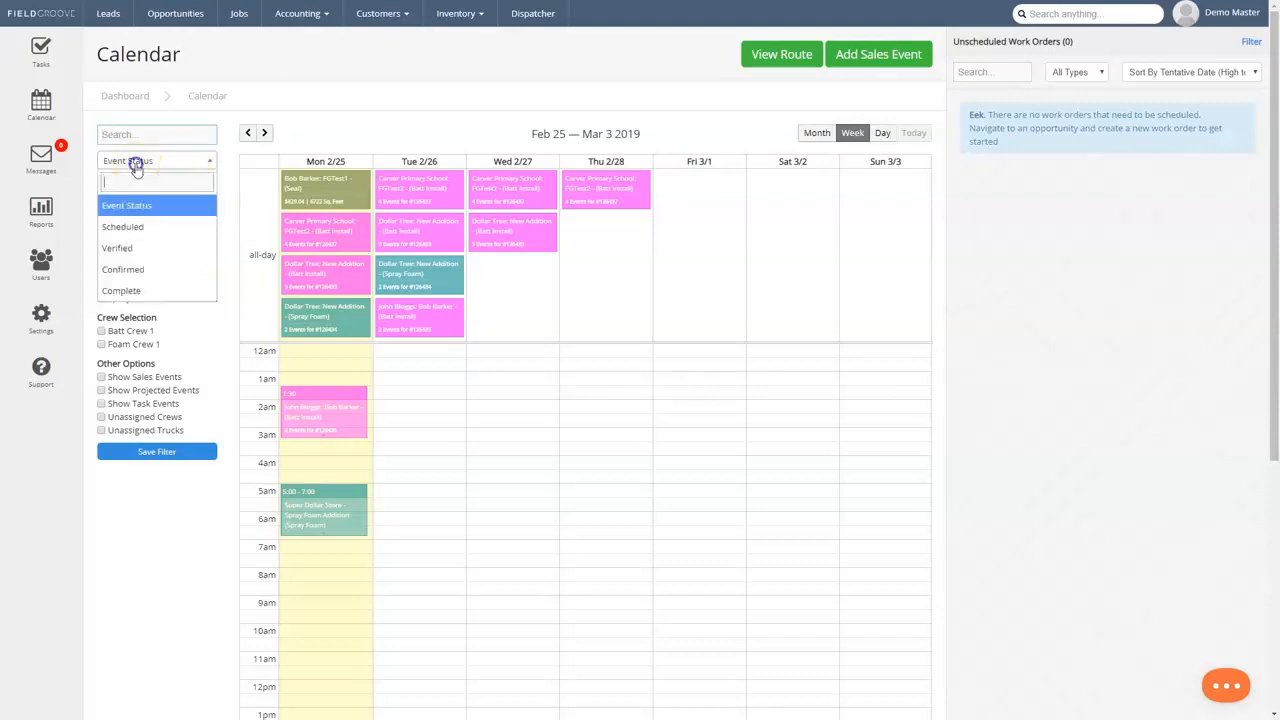
{"action": "left_click", "coordinate": [136, 166]}
{"action": "left_click", "coordinate": [142, 213]}
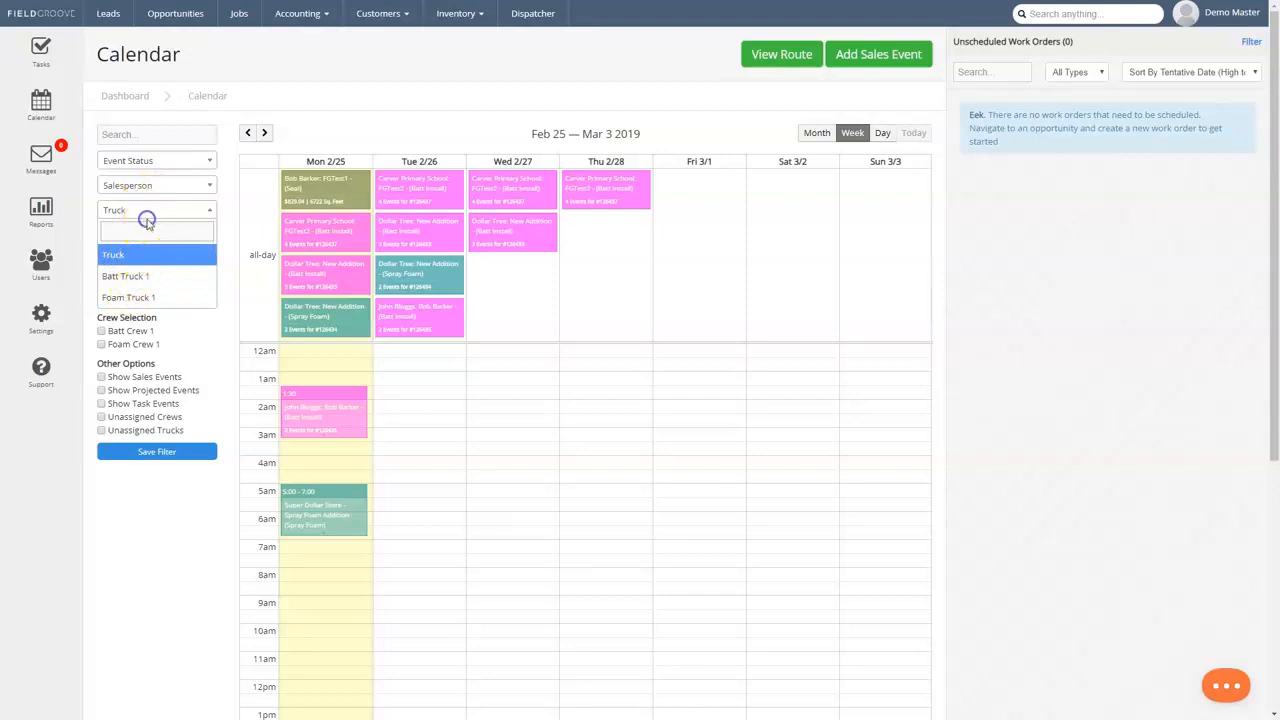
{"action": "left_click", "coordinate": [229, 216]}
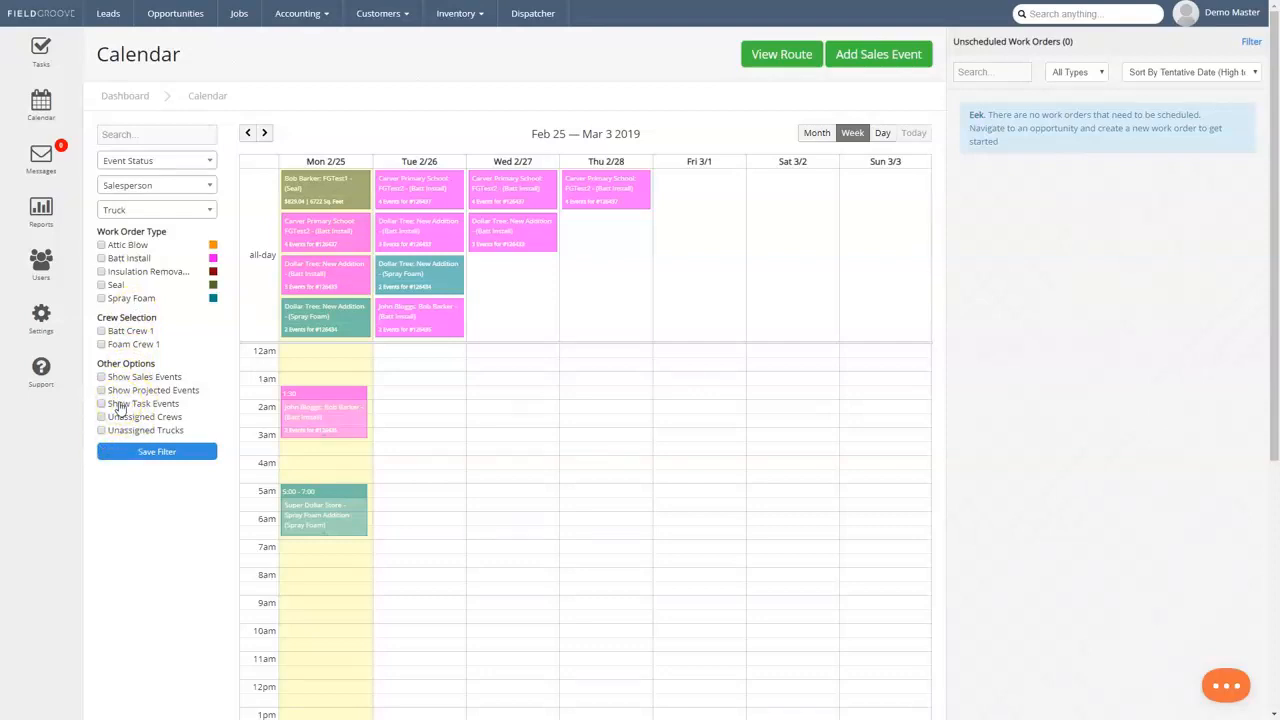
{"action": "left_click", "coordinate": [101, 260]}
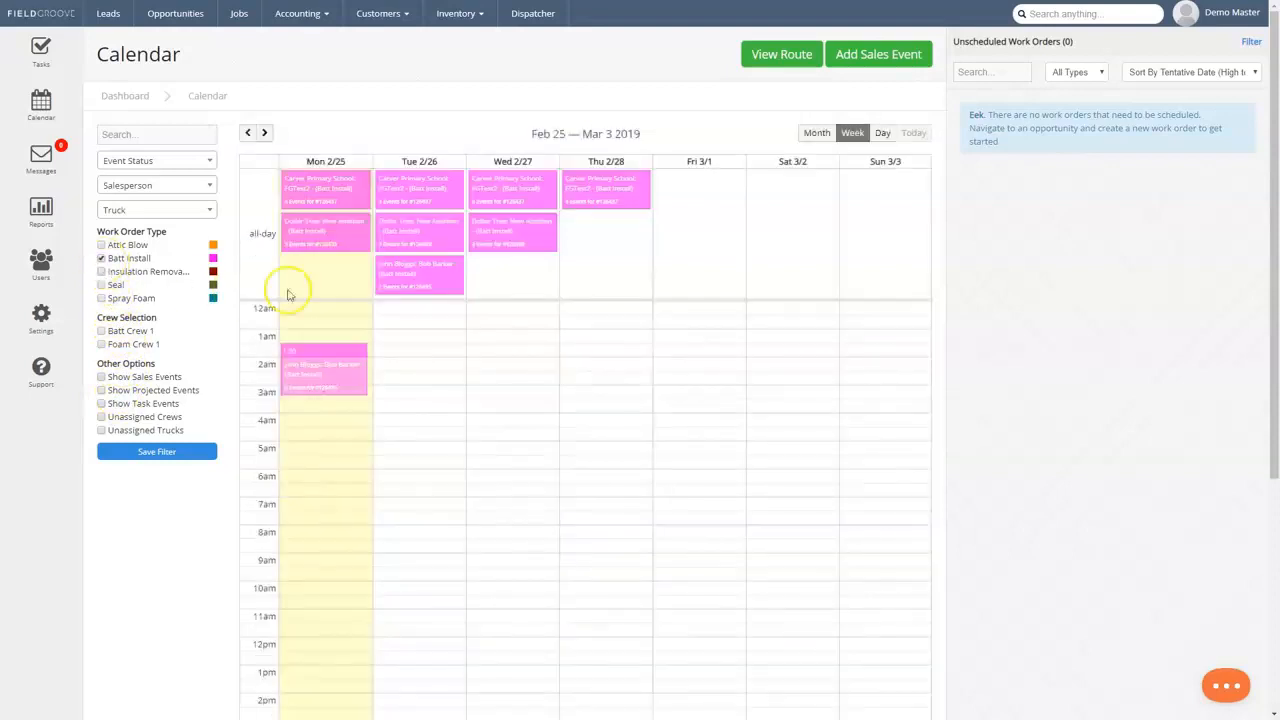
Replace the Batt Install filter with Spray Foam and include the Unassigned Trucks option in the calendar filters.
{"action": "left_click", "coordinate": [137, 260]}
{"action": "left_click", "coordinate": [134, 298]}
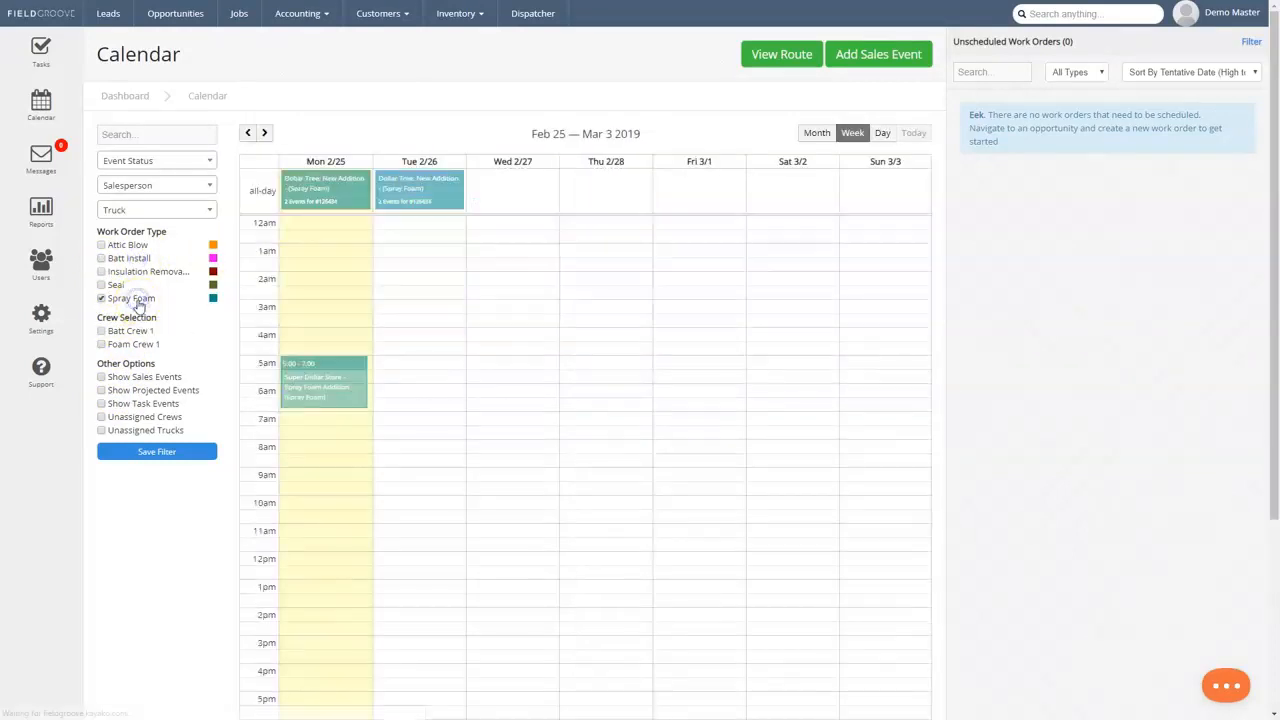
{"action": "left_click", "coordinate": [141, 432]}
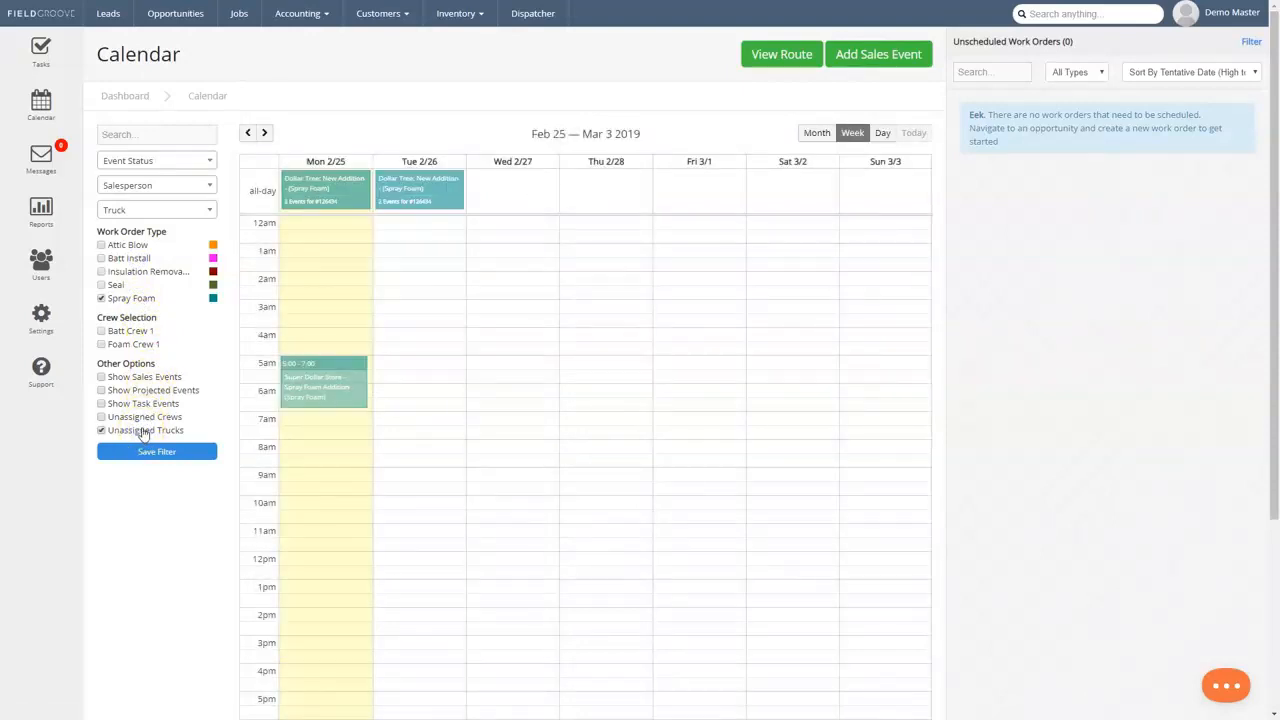
Save the current calendar filters as a private filter named "My Foam Filter".
{"action": "left_click", "coordinate": [143, 455]}
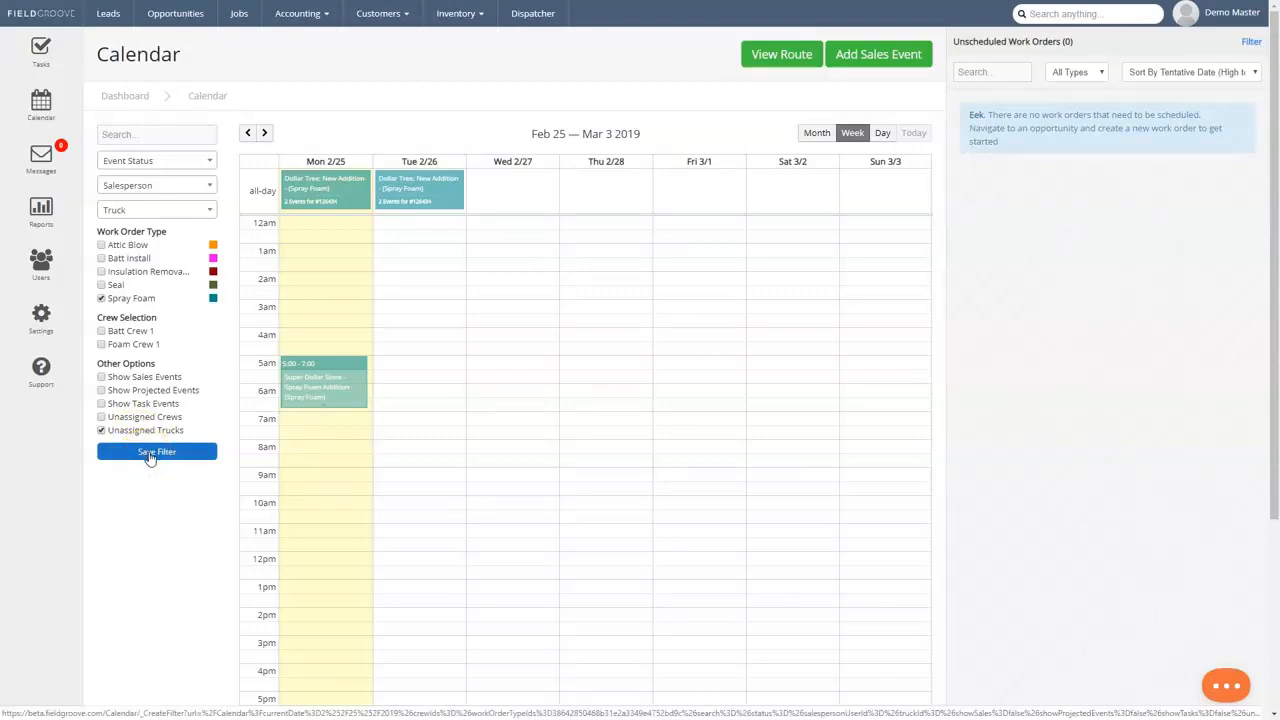
{"action": "left_click", "coordinate": [149, 455]}
{"action": "left_click", "coordinate": [589, 171]}
{"action": "type", "text": "My Foam Filter"}
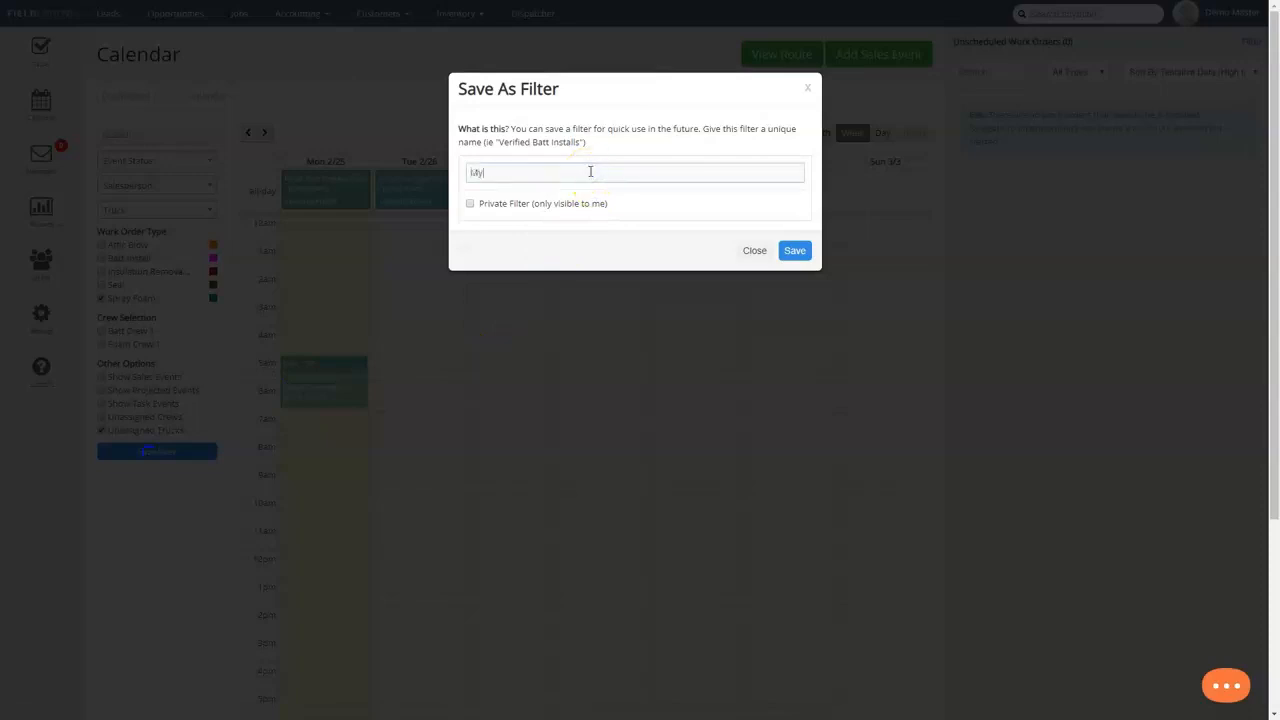
{"action": "left_click", "coordinate": [470, 204]}
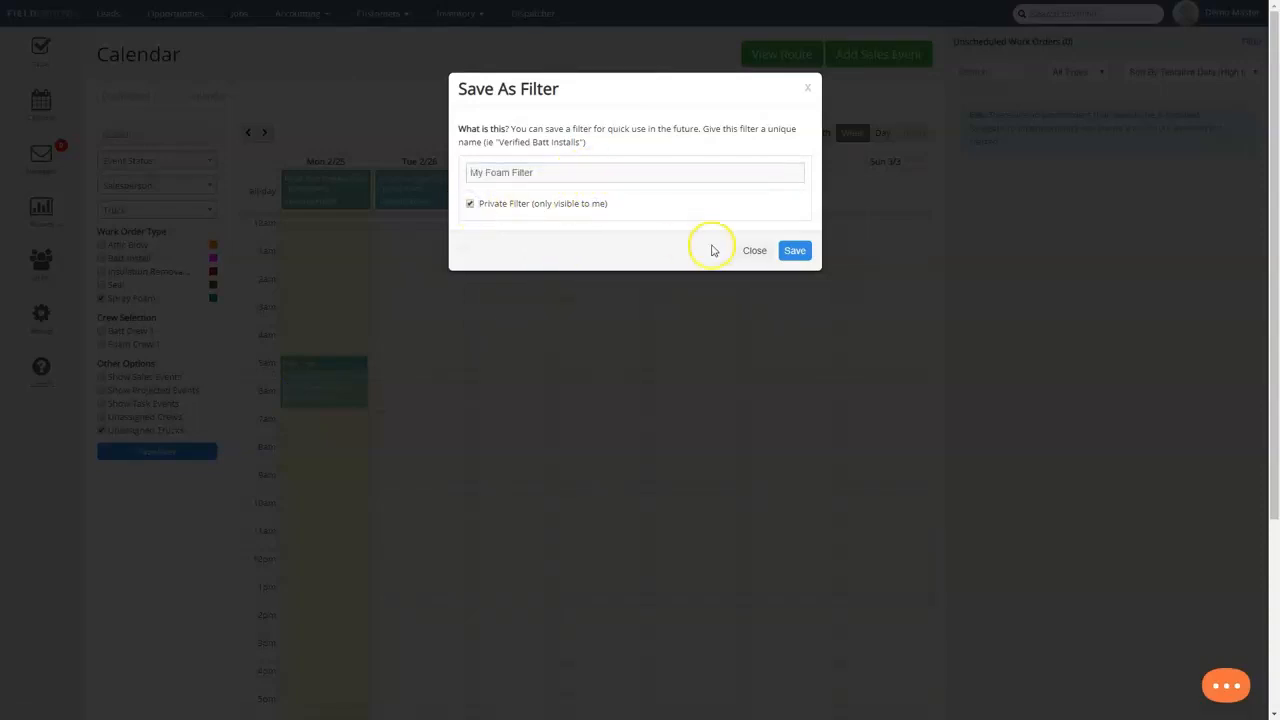
{"action": "left_click", "coordinate": [794, 251]}
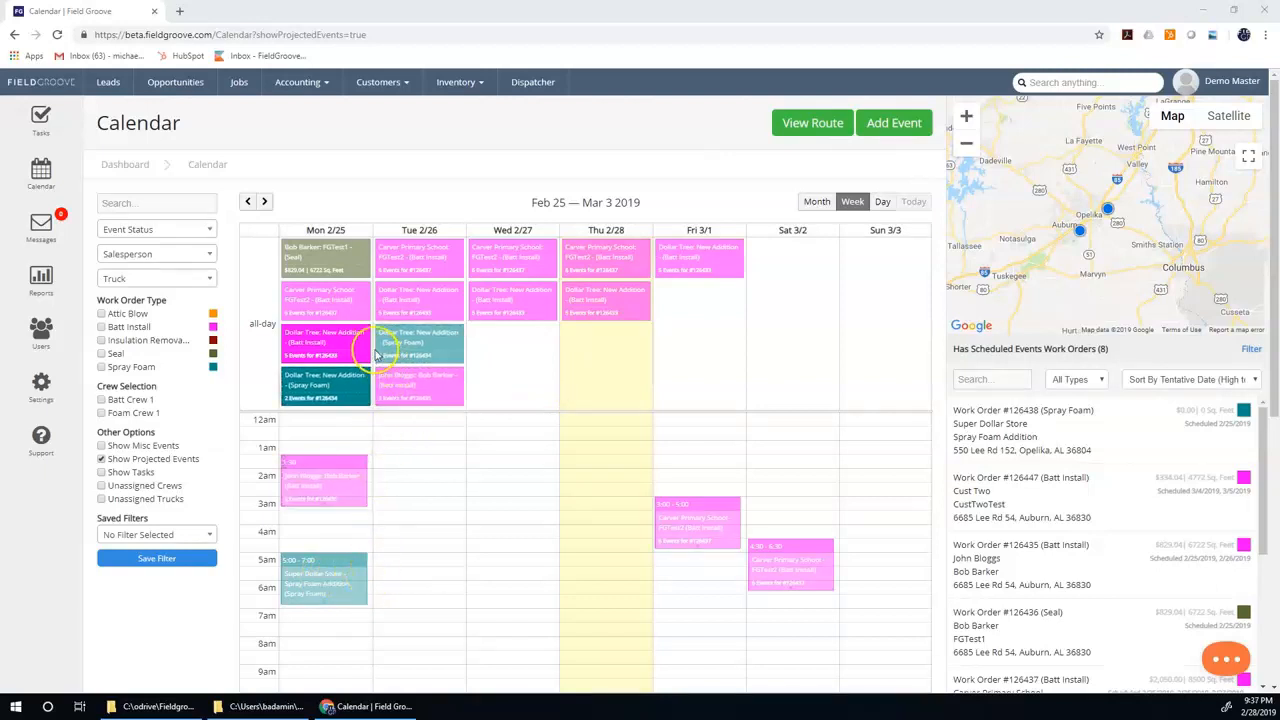
Move Monday 2/25's timed batt install event to 2:30 AM without cascading to future events, review its details and save it.
{"action": "left_click_drag", "start_coordinate": [334, 491], "coordinate": [323, 517]}
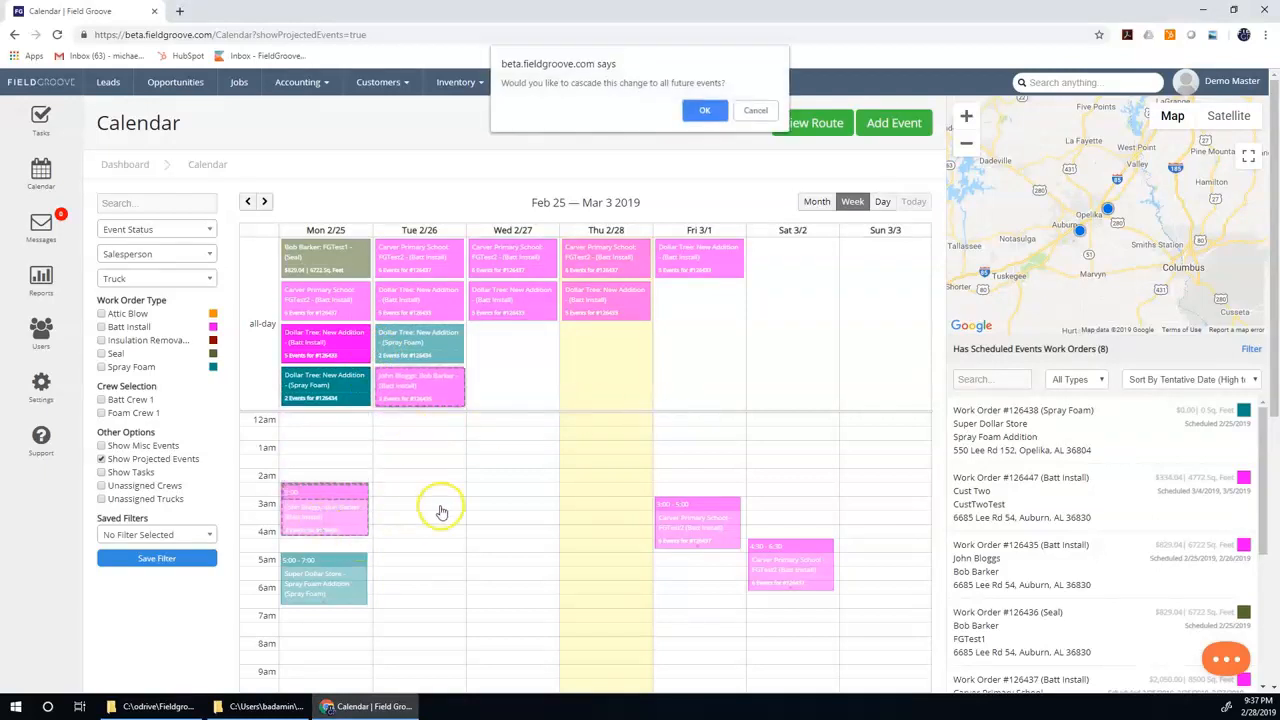
{"action": "left_click", "coordinate": [752, 110]}
{"action": "left_click", "coordinate": [350, 505]}
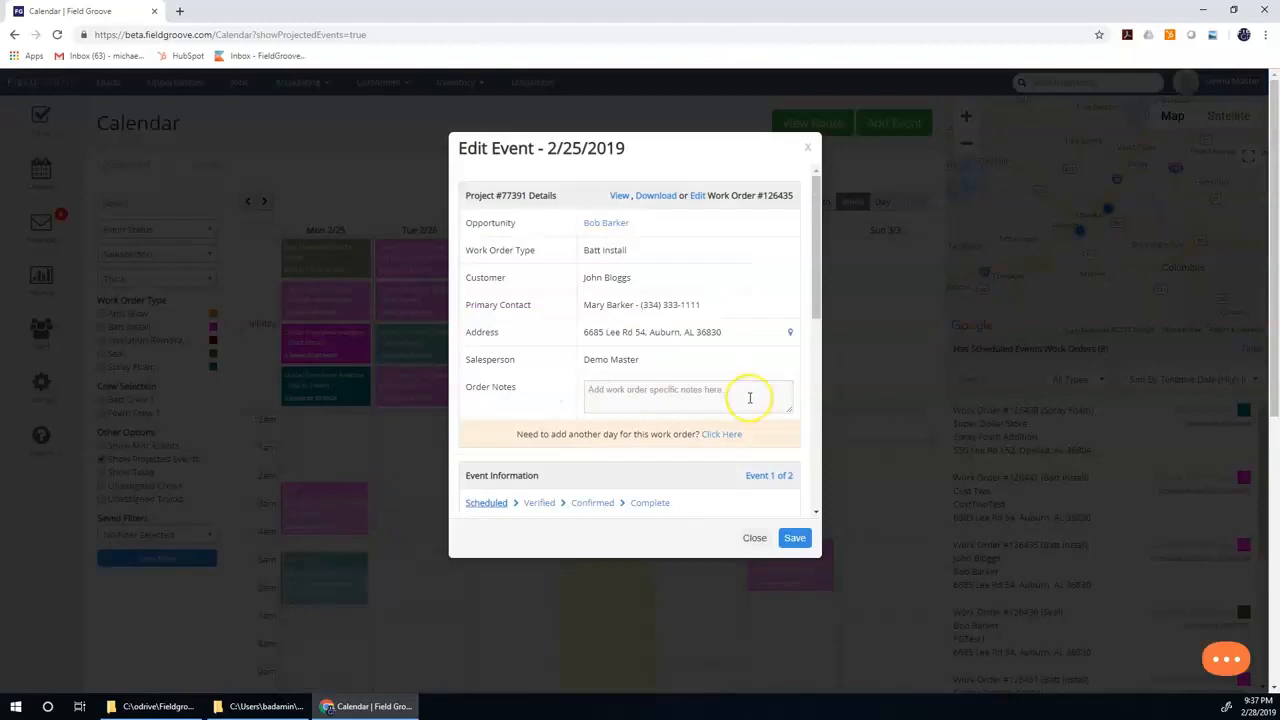
{"action": "scroll", "coordinate": [755, 385], "scroll_direction": "down", "scroll_amount": 3}
{"action": "scroll", "coordinate": [755, 372], "scroll_direction": "up", "scroll_amount": 2}
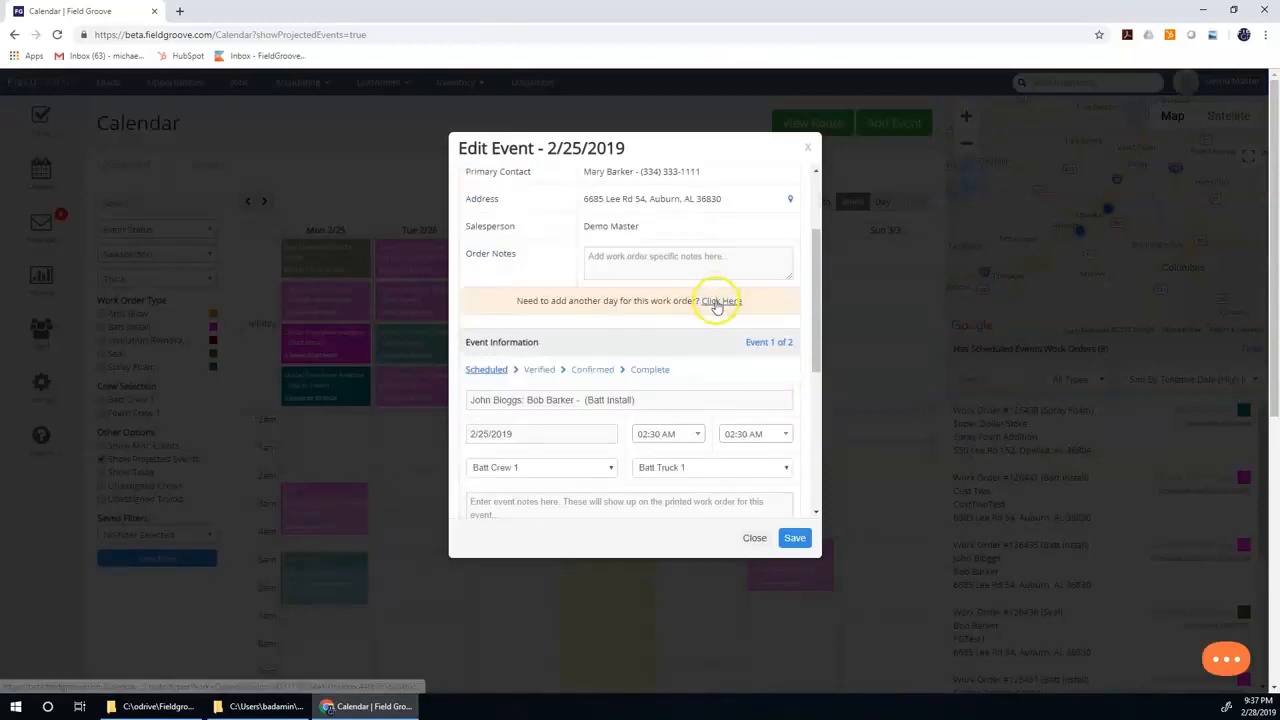
{"action": "left_click", "coordinate": [794, 538]}
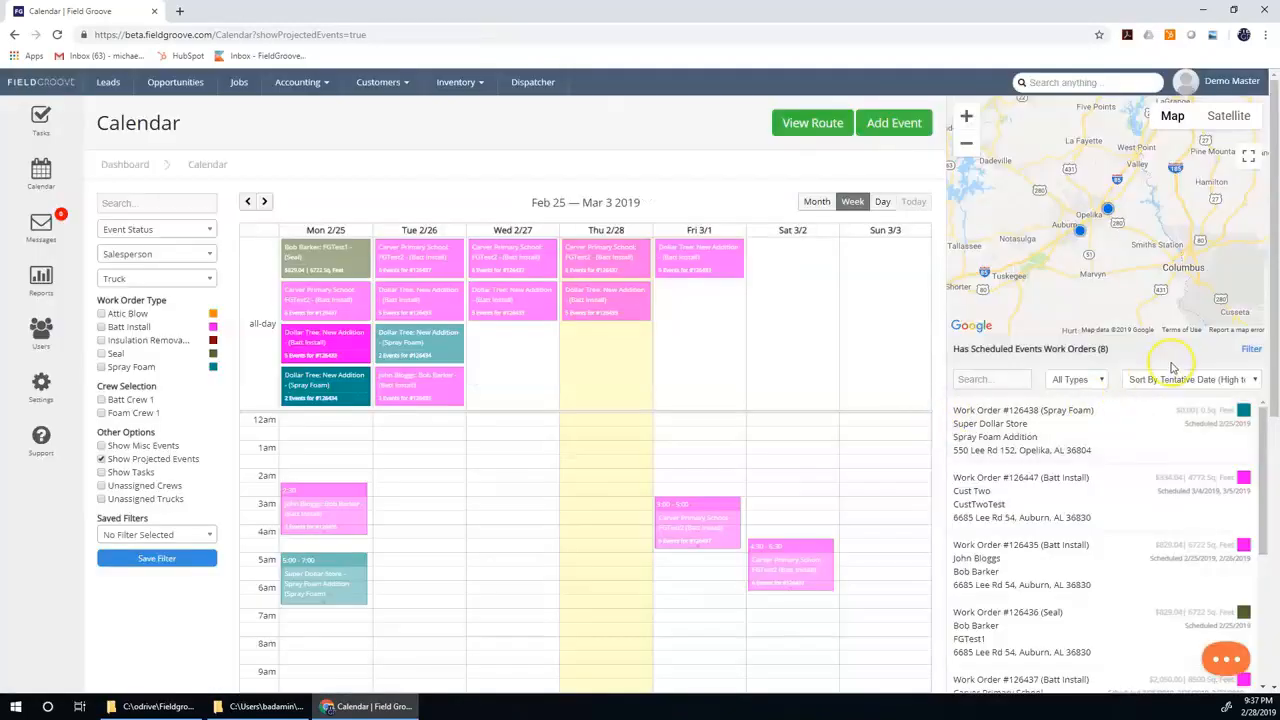
List the work orders that have scheduled events and schedule the Super Dollar Store spray foam order on Saturday 3/2 at 12:30 AM.
{"action": "left_click", "coordinate": [1250, 350]}
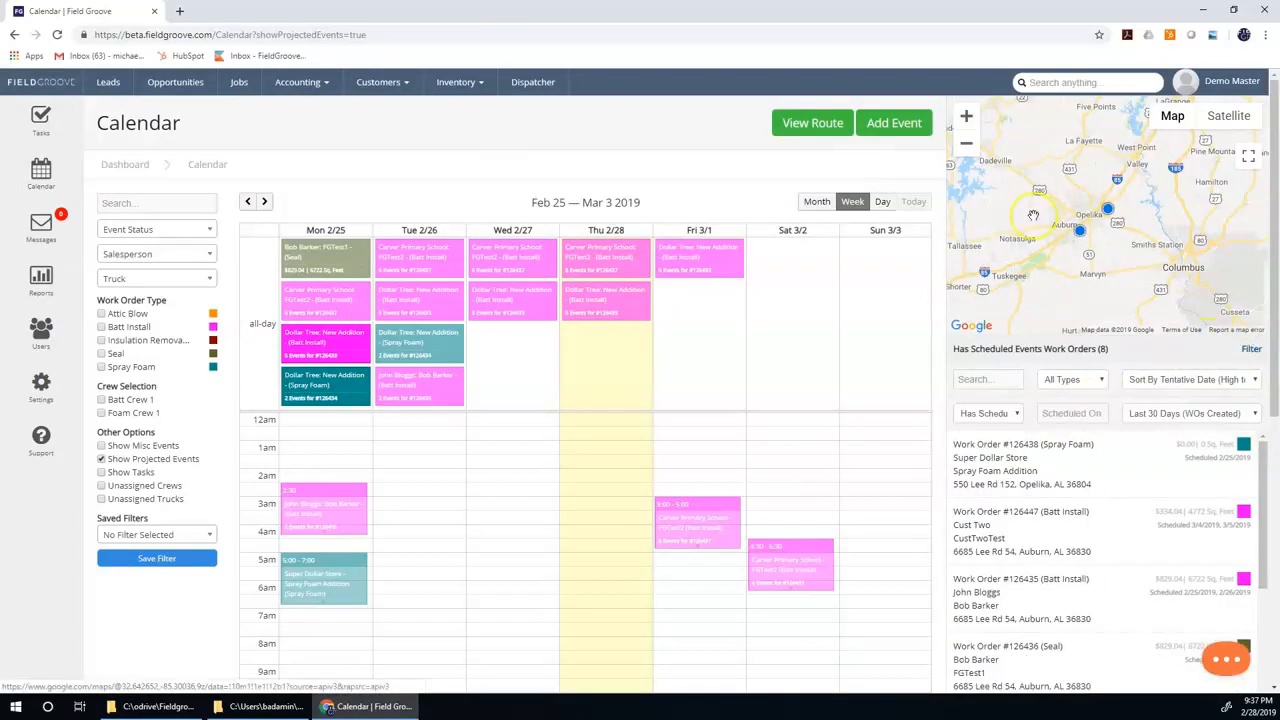
{"action": "left_click", "coordinate": [985, 411]}
{"action": "left_click", "coordinate": [985, 440]}
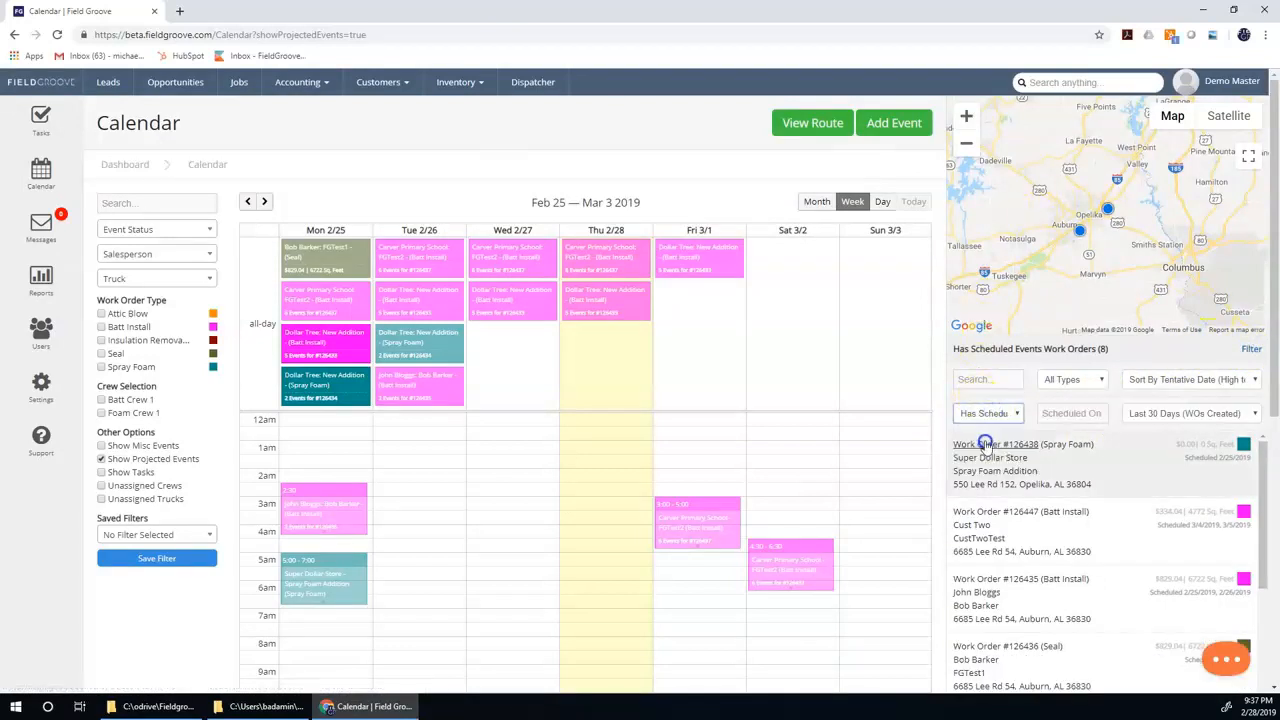
{"action": "left_click_drag", "start_coordinate": [995, 470], "coordinate": [786, 436]}
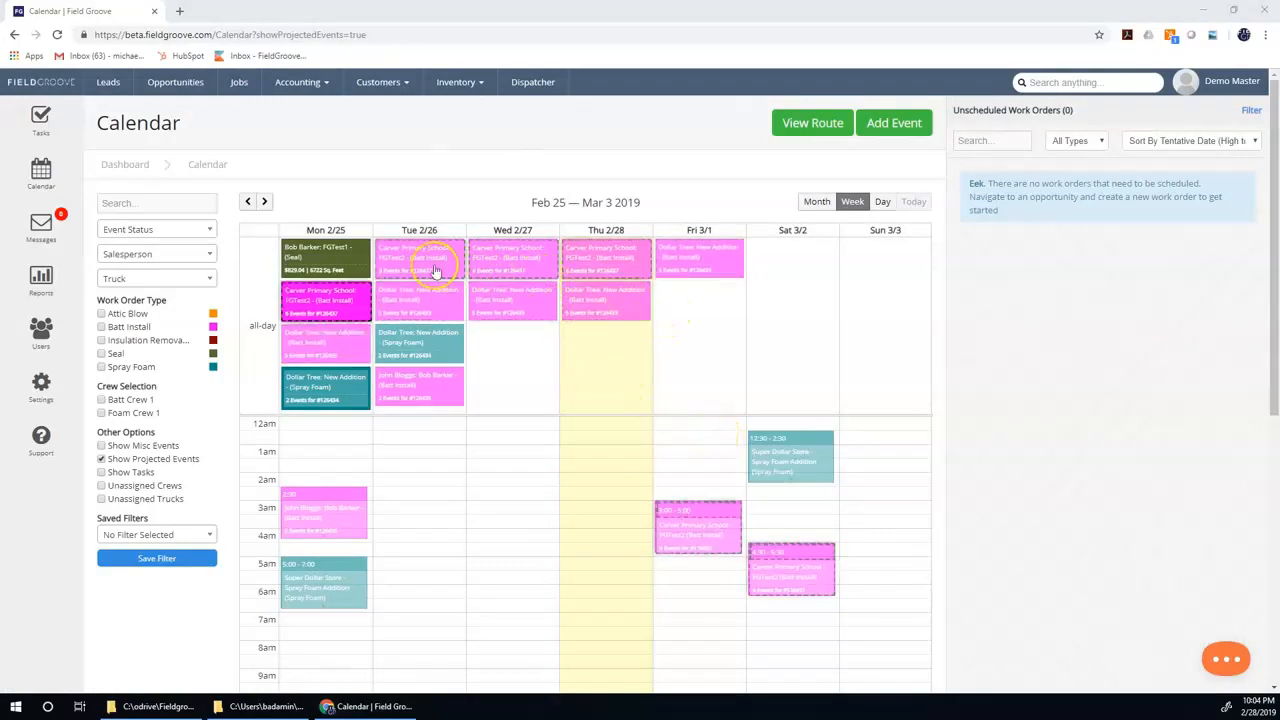
Open the Carver Primary School batt install event on Monday 2/25 and examine its status stages.
{"action": "left_click", "coordinate": [311, 297]}
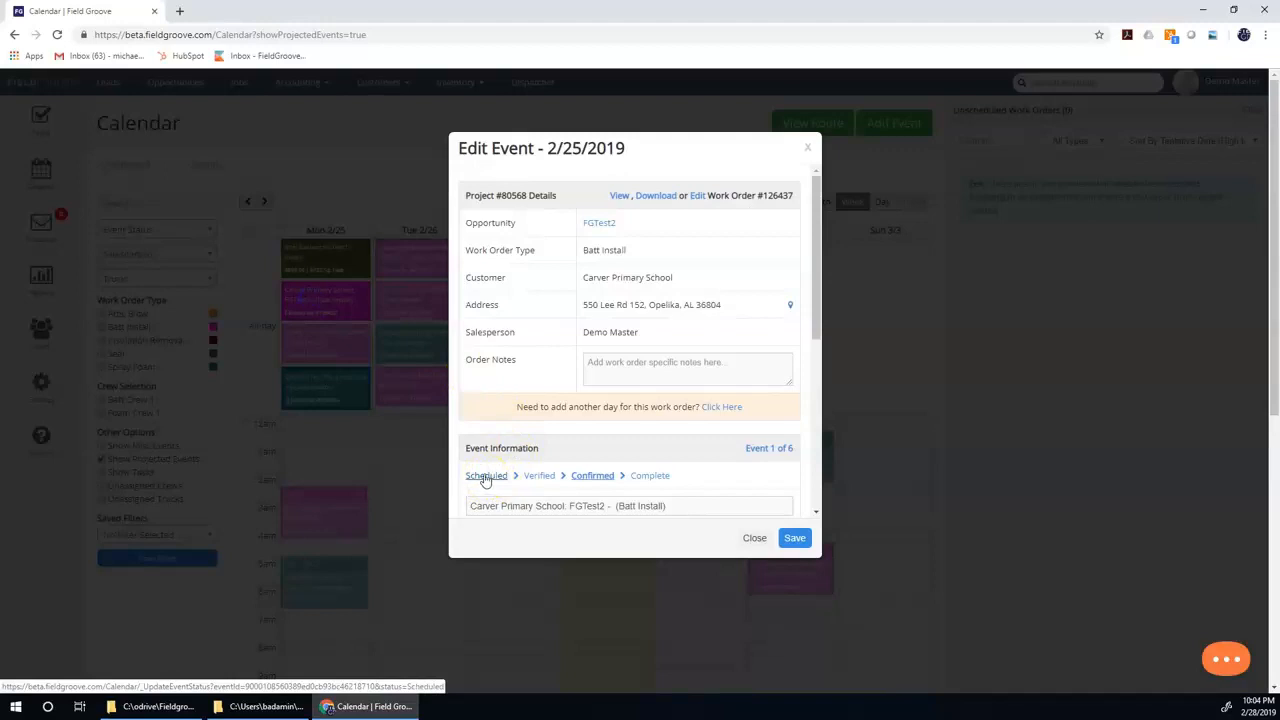
{"action": "left_click", "coordinate": [538, 480]}
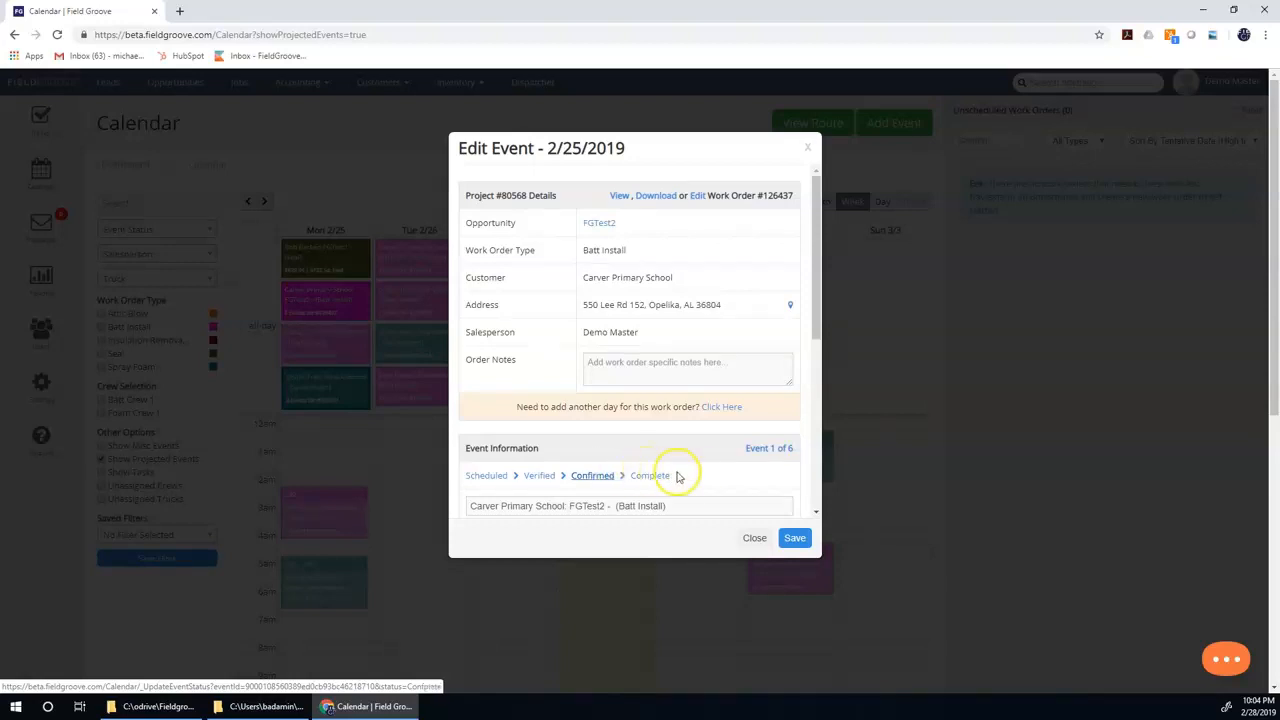
Open the Work Order Types page from the account settings.
{"action": "left_click", "coordinate": [41, 388]}
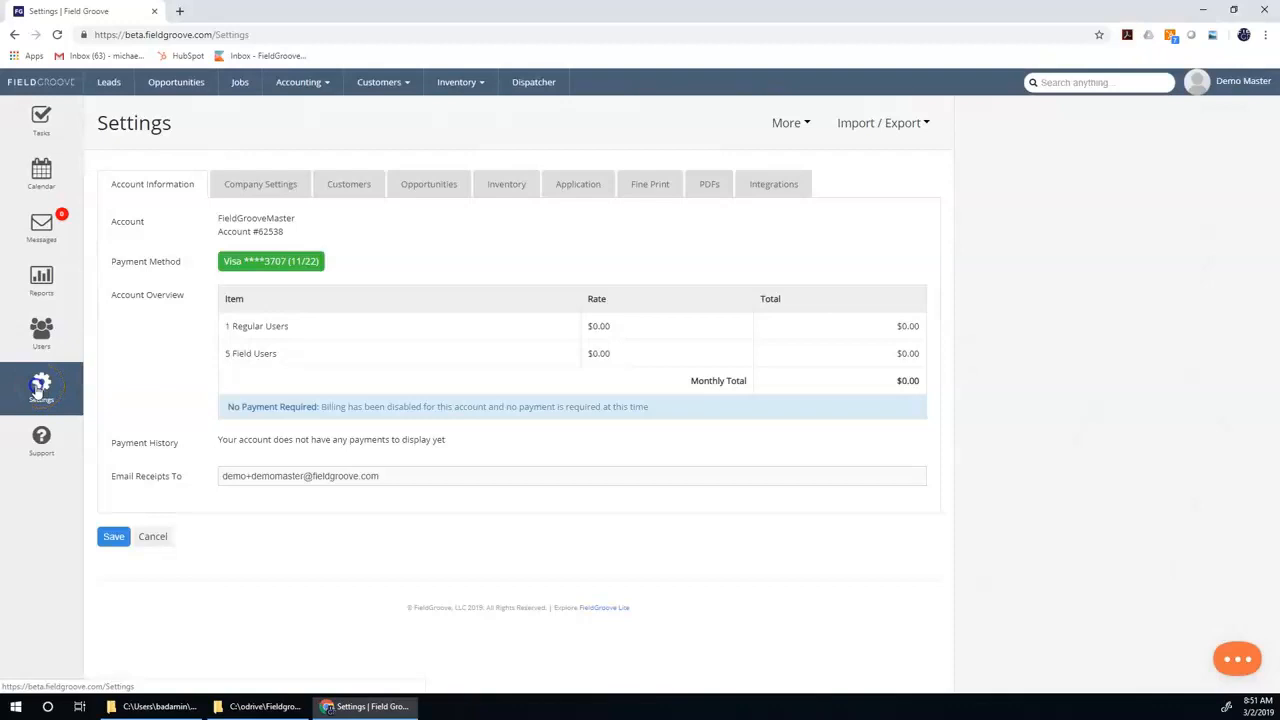
{"action": "left_click", "coordinate": [788, 126]}
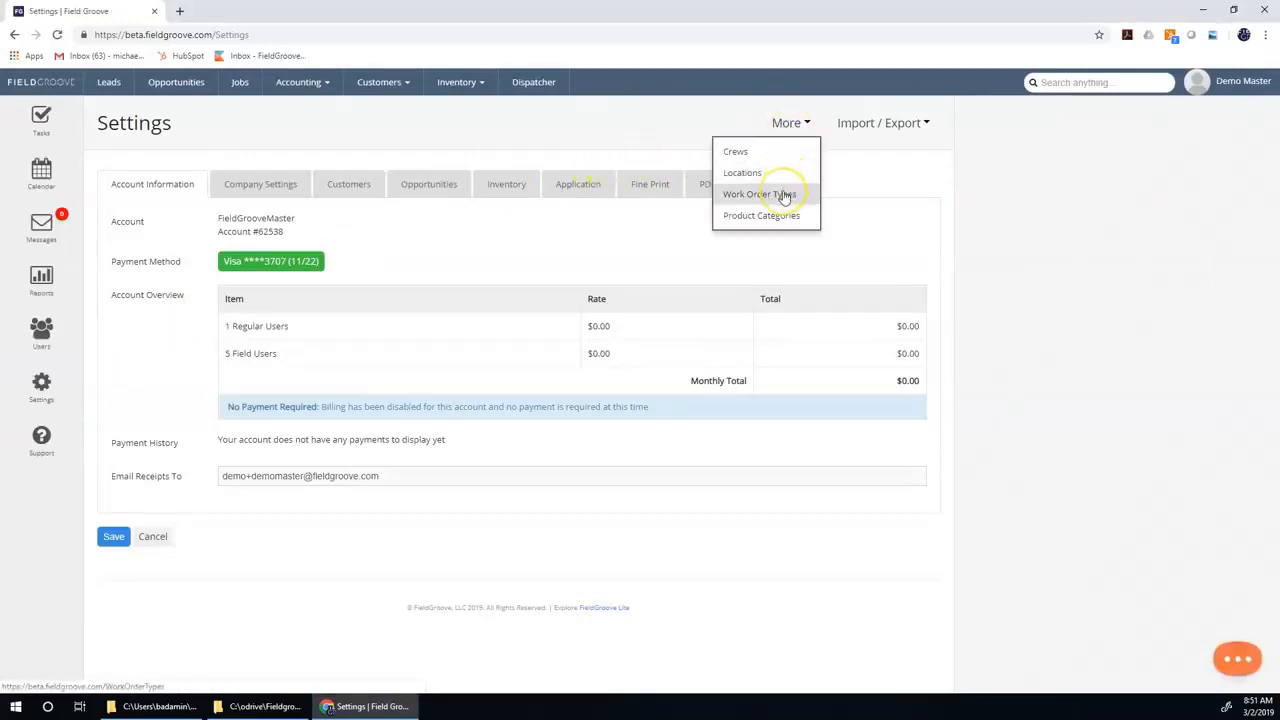
{"action": "left_click", "coordinate": [784, 195]}
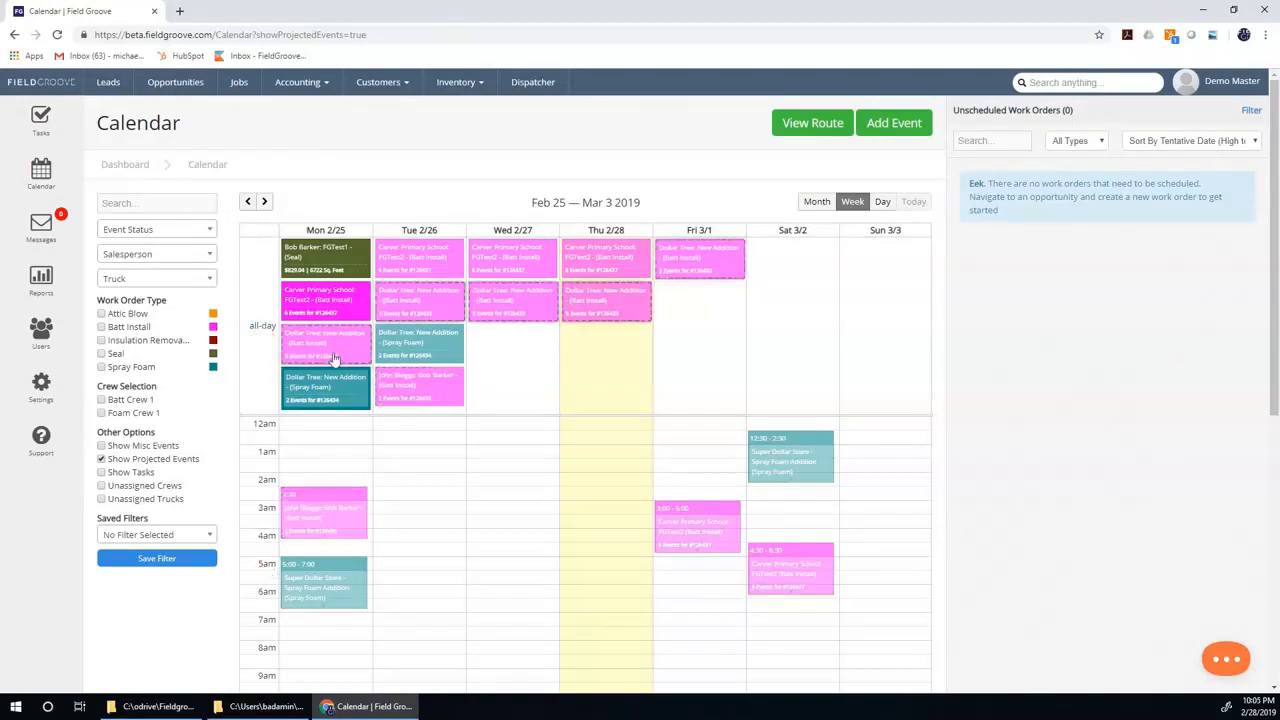
Filter the calendar to Scheduled events, check the status of Monday's Dollar Tree batt install event, and clear the status filter.
{"action": "left_click", "coordinate": [189, 231]}
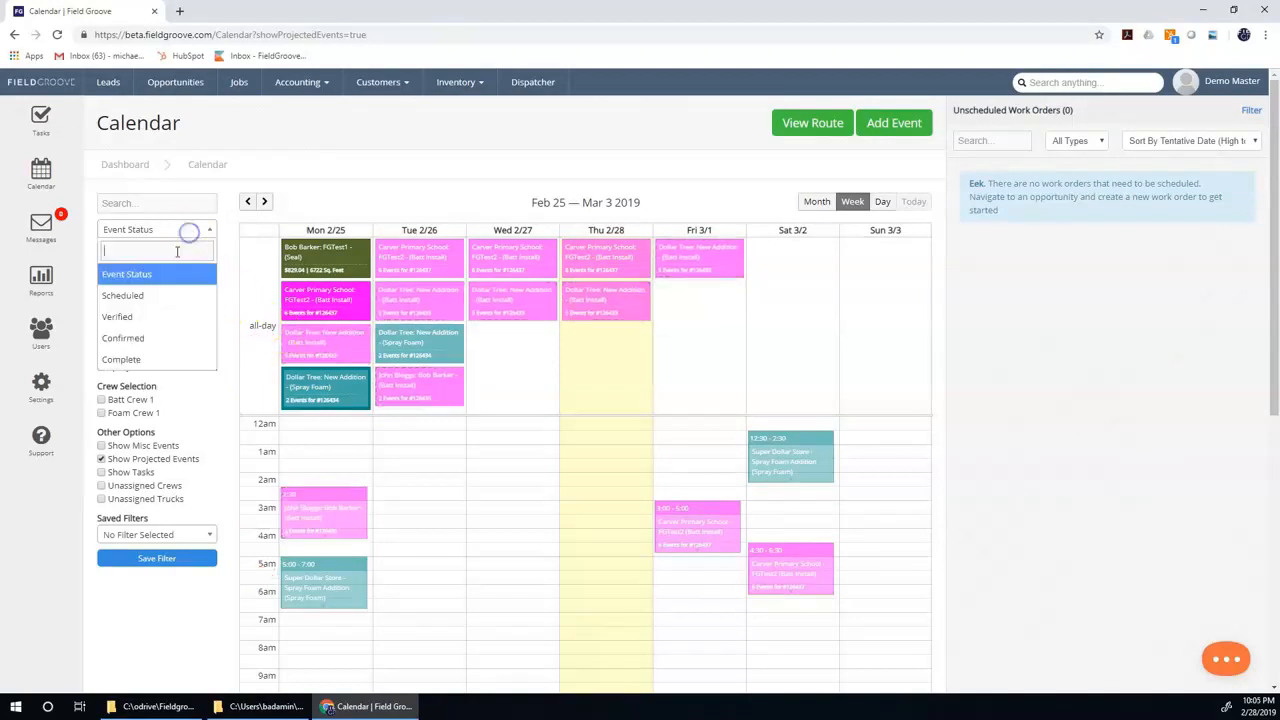
{"action": "left_click", "coordinate": [171, 294]}
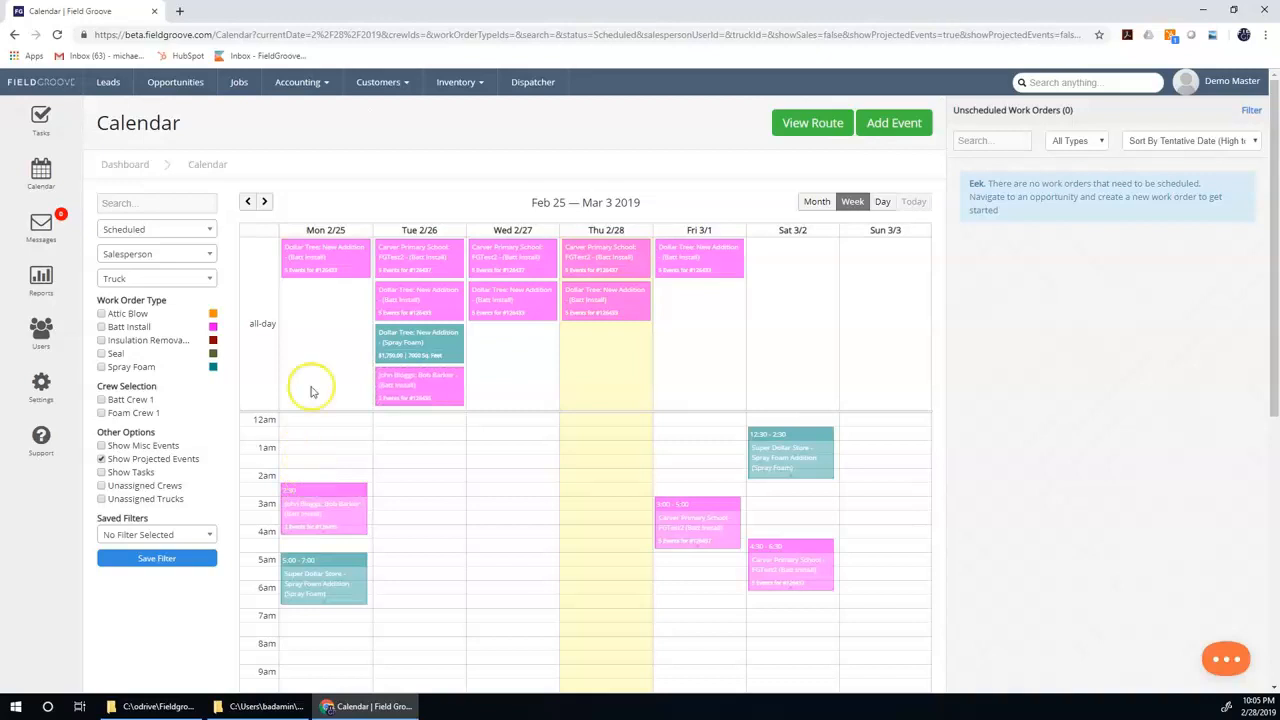
{"action": "left_click", "coordinate": [315, 264]}
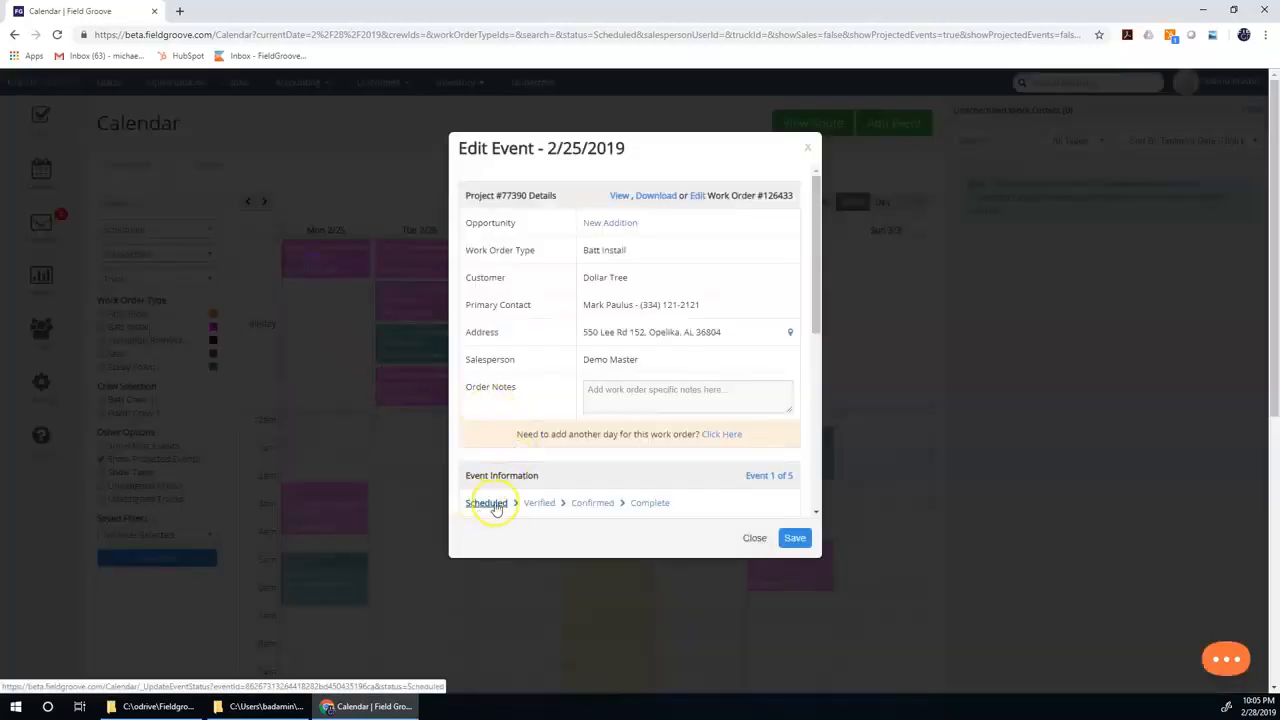
{"action": "left_click", "coordinate": [752, 537]}
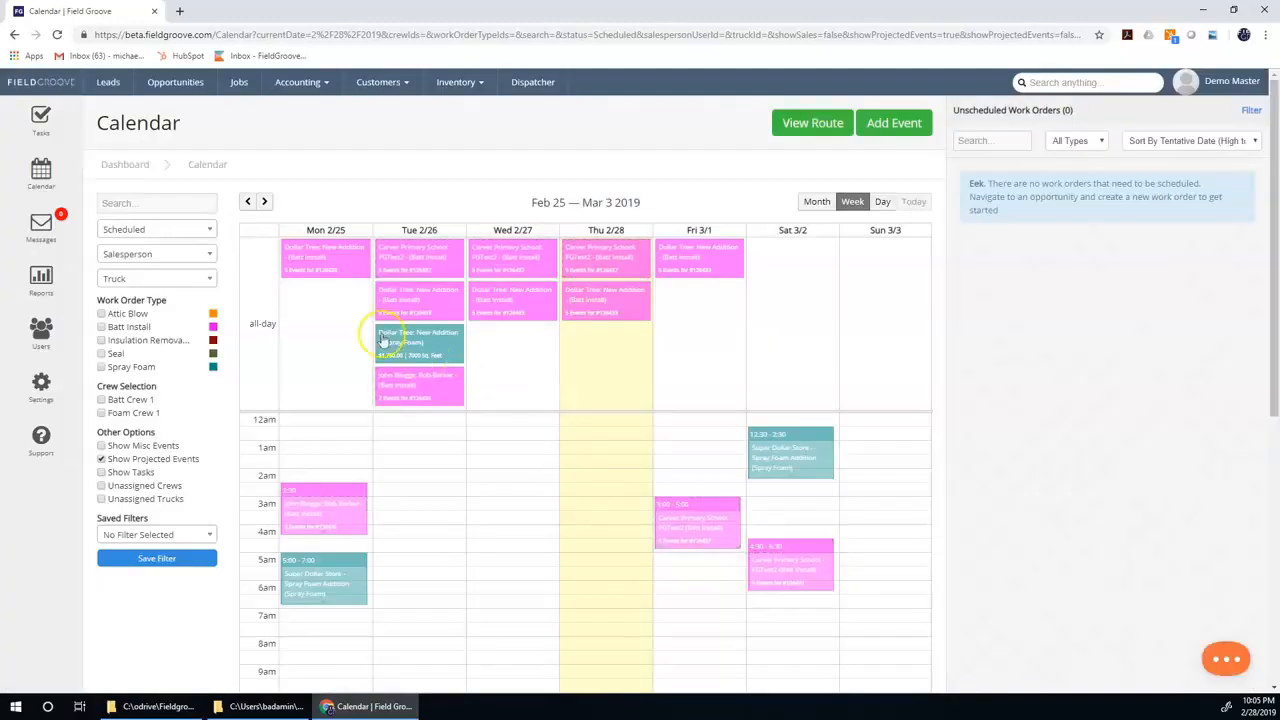
{"action": "left_click", "coordinate": [203, 230]}
{"action": "left_click", "coordinate": [176, 272]}
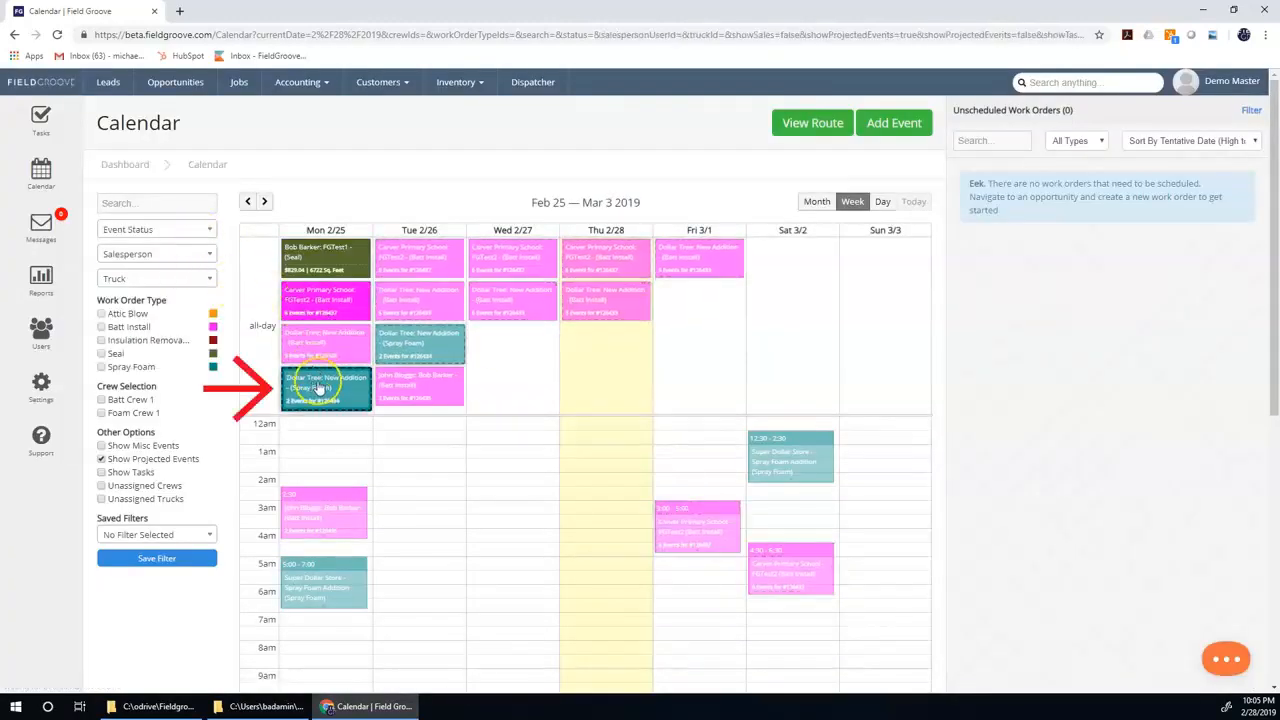
Check the status of the Dollar Tree spray foam event on Monday 2/25 and compare it with the seal event.
{"action": "left_click", "coordinate": [317, 385]}
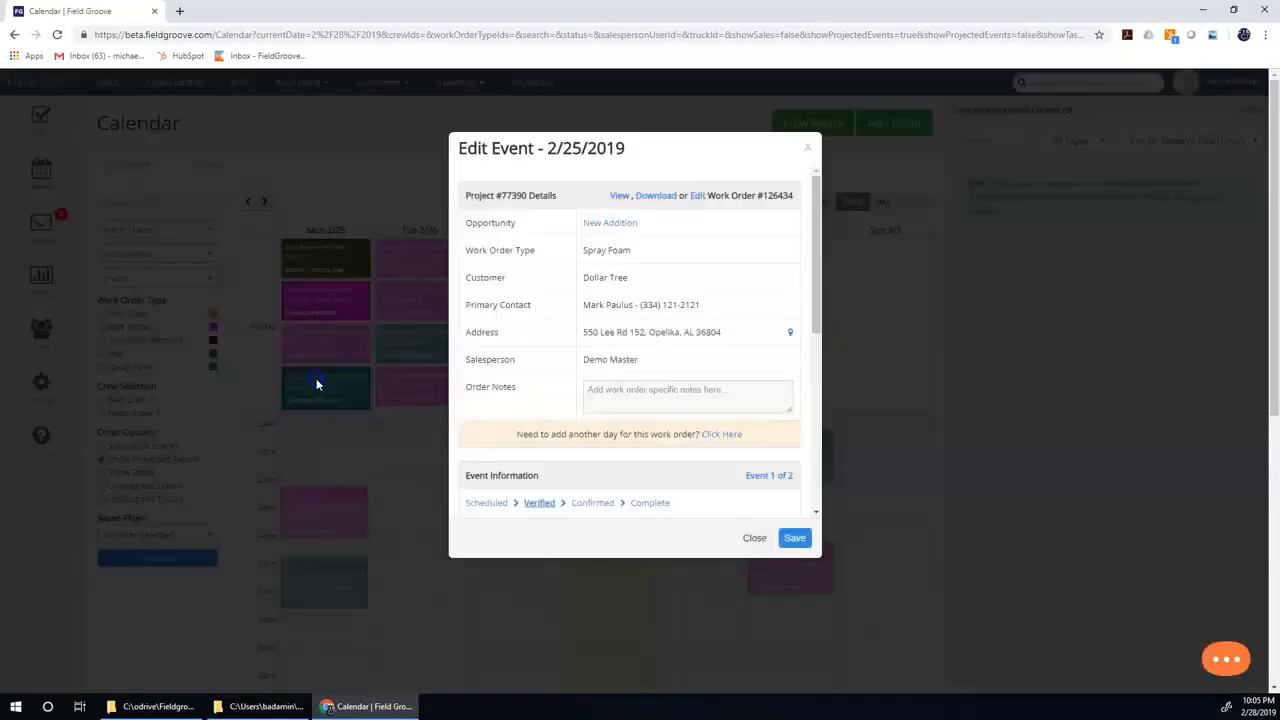
{"action": "left_click", "coordinate": [750, 537]}
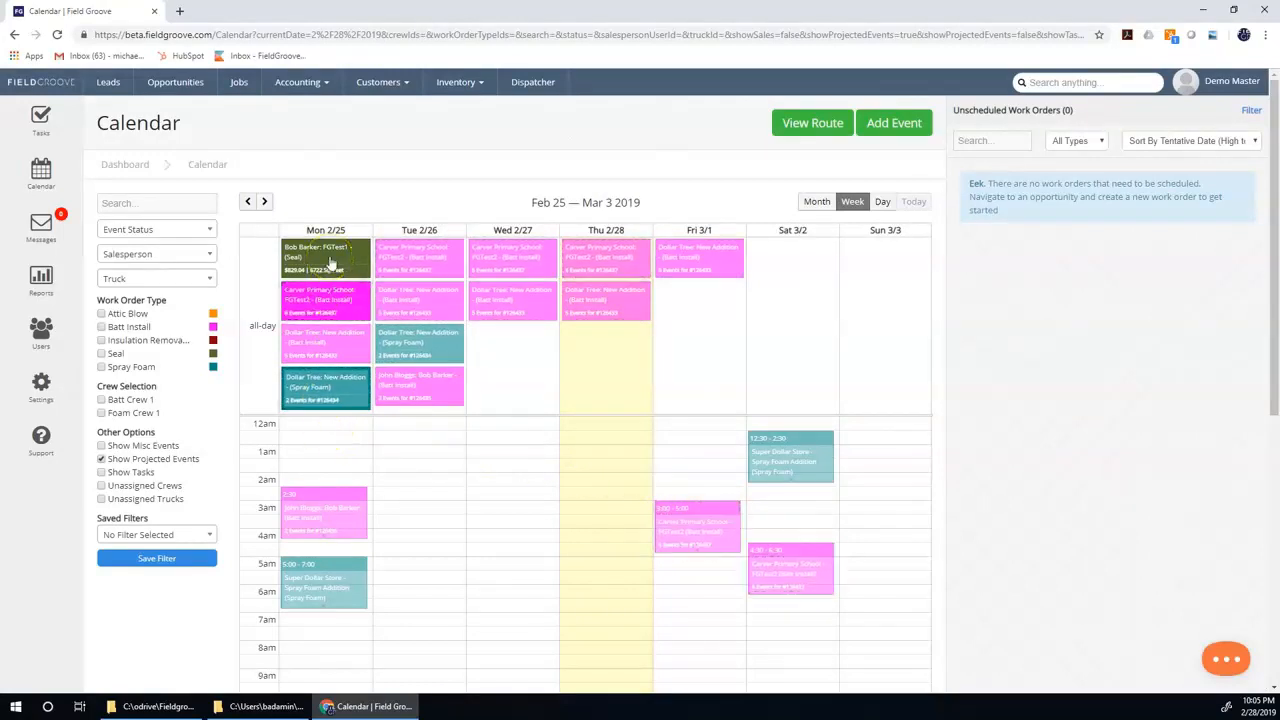
{"action": "left_click", "coordinate": [321, 268]}
{"action": "left_click", "coordinate": [325, 380]}
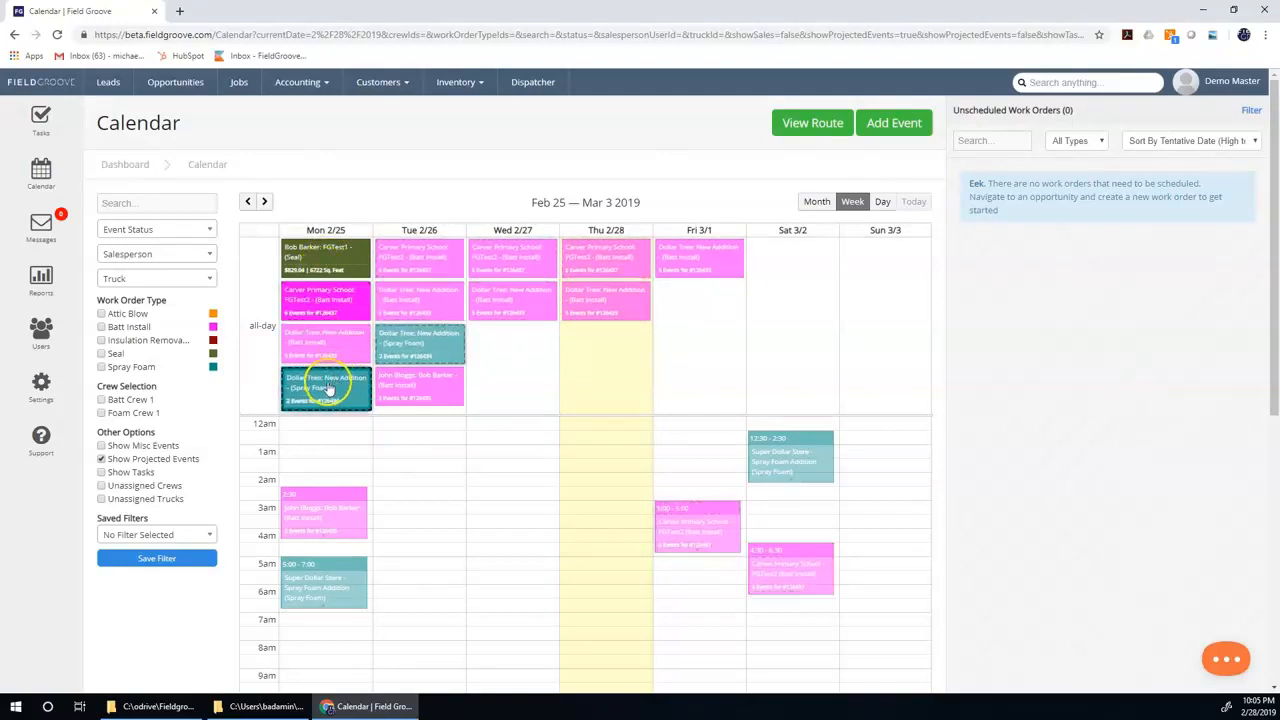
Open the Dispatcher for 2/25/2019 and examine the confirmed work orders available for the truck slots.
{"action": "left_click", "coordinate": [524, 84]}
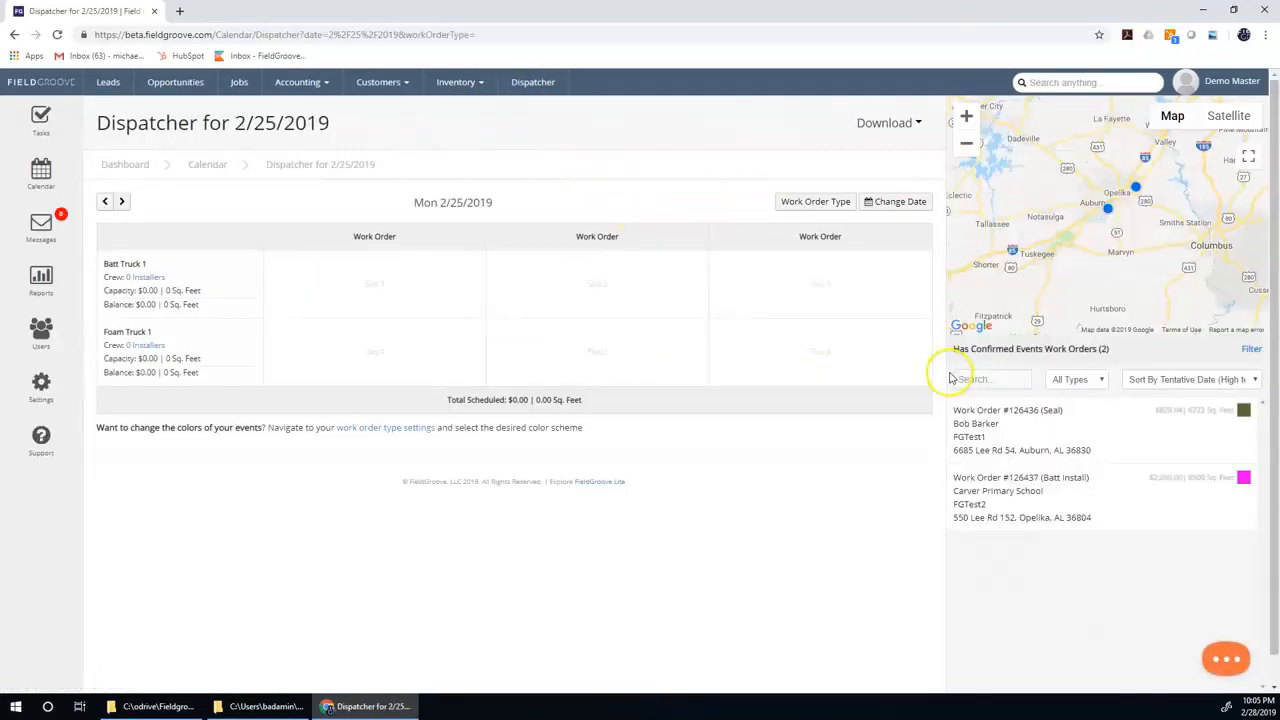
{"action": "left_click_drag", "start_coordinate": [965, 402], "coordinate": [1081, 448]}
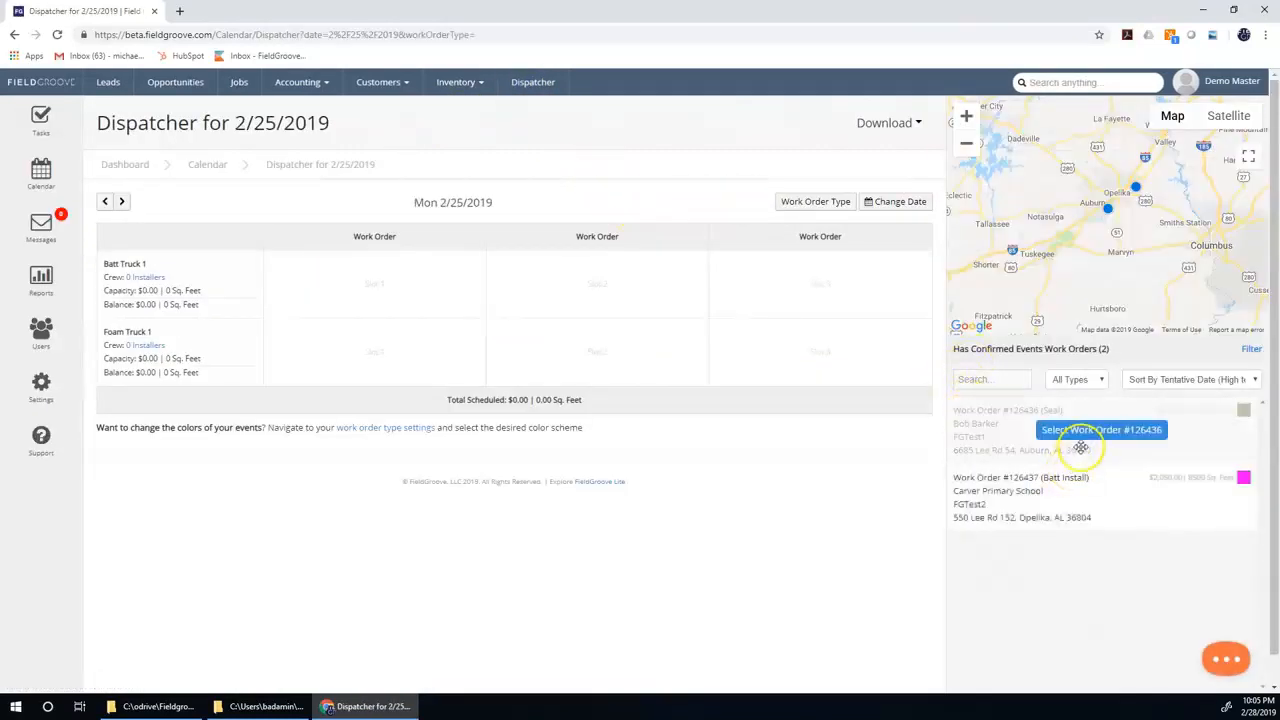
{"action": "left_click", "coordinate": [1090, 445]}
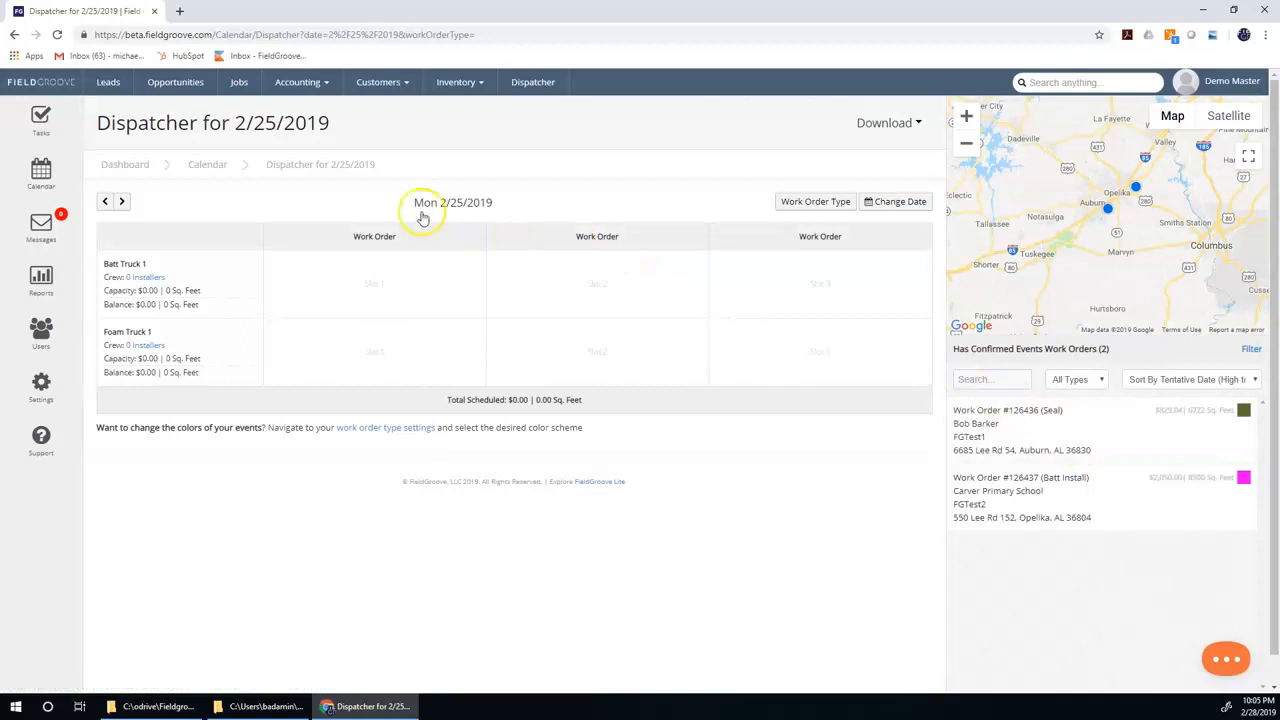
Assign Batt Crew 1 with Batt Truck 1 to Carver Primary School's batt install event on Monday 2/25 and add the crew's default installers.
{"action": "left_click", "coordinate": [42, 170]}
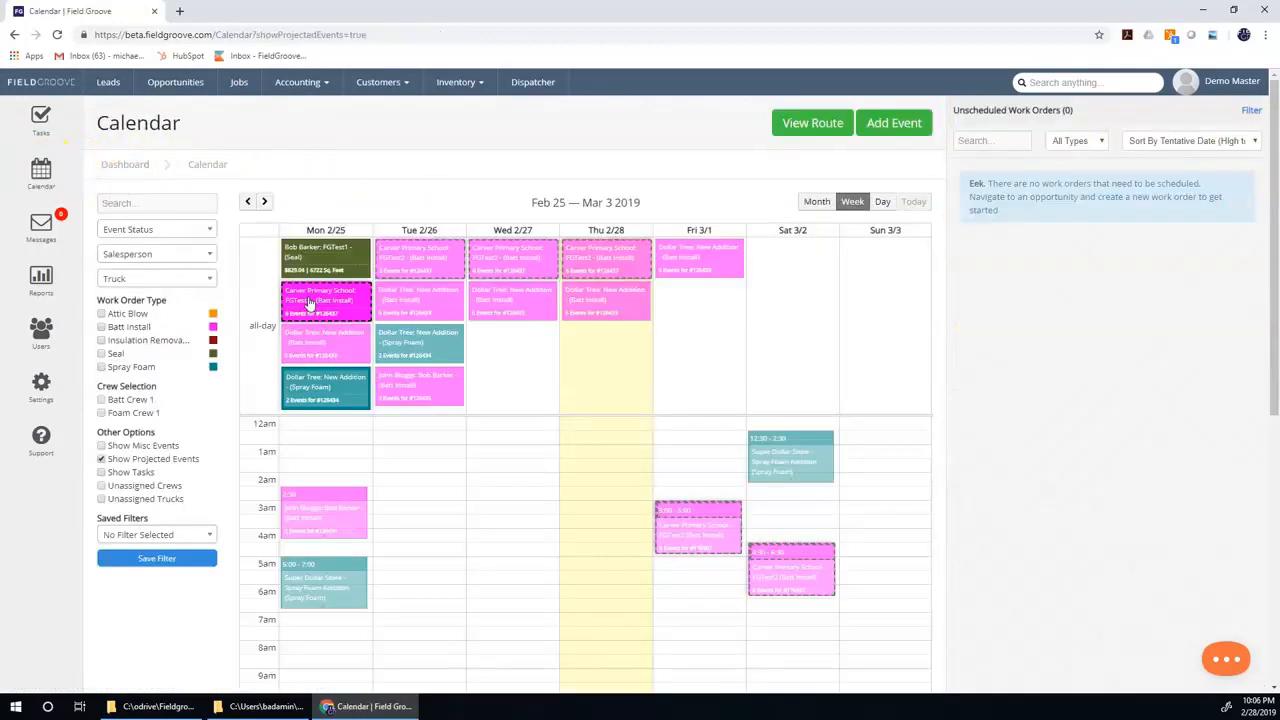
{"action": "left_click", "coordinate": [310, 302]}
{"action": "left_click", "coordinate": [511, 374]}
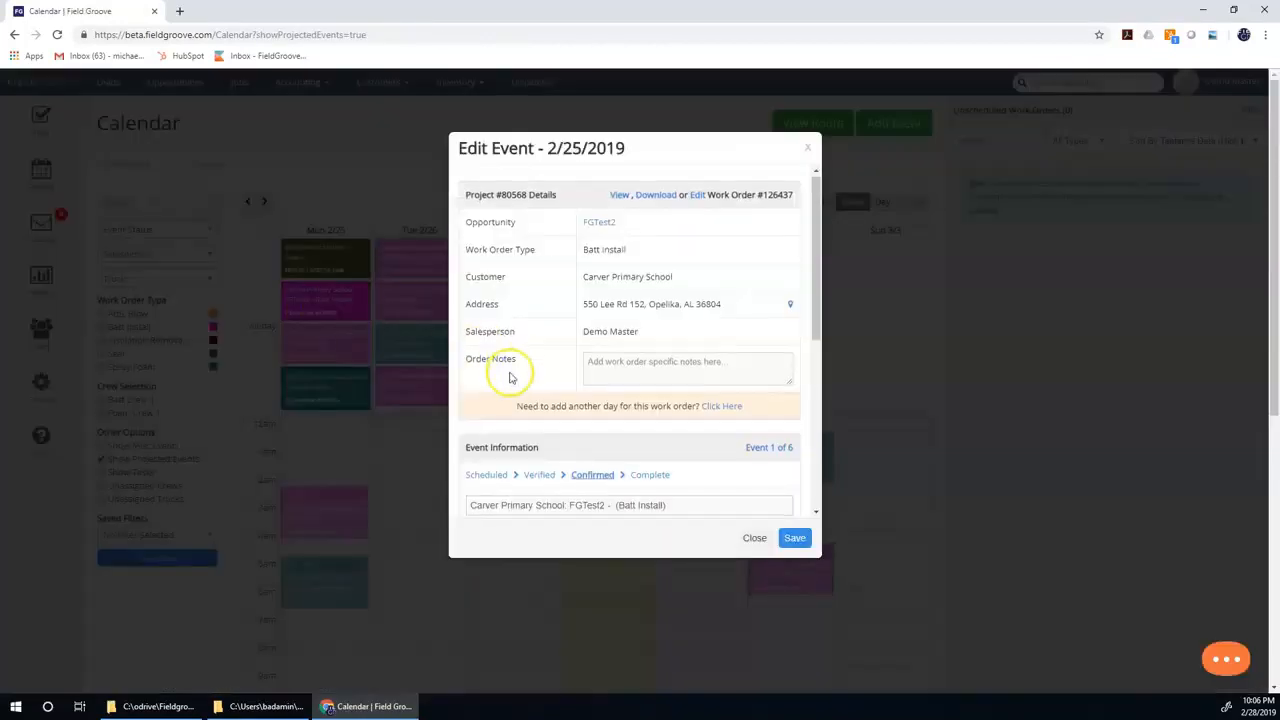
{"action": "scroll", "coordinate": [511, 374], "scroll_direction": "down", "scroll_amount": 5}
{"action": "scroll", "coordinate": [514, 329], "scroll_direction": "up", "scroll_amount": 2}
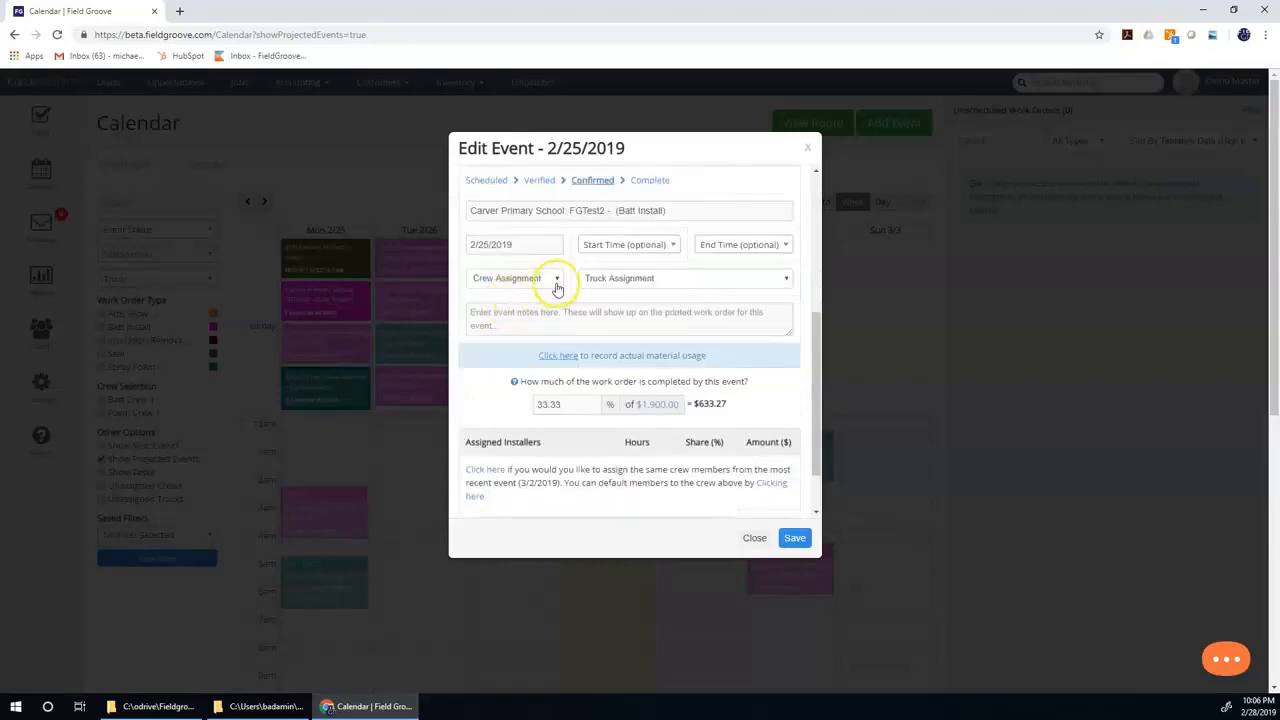
{"action": "left_click", "coordinate": [556, 278]}
{"action": "left_click", "coordinate": [545, 306]}
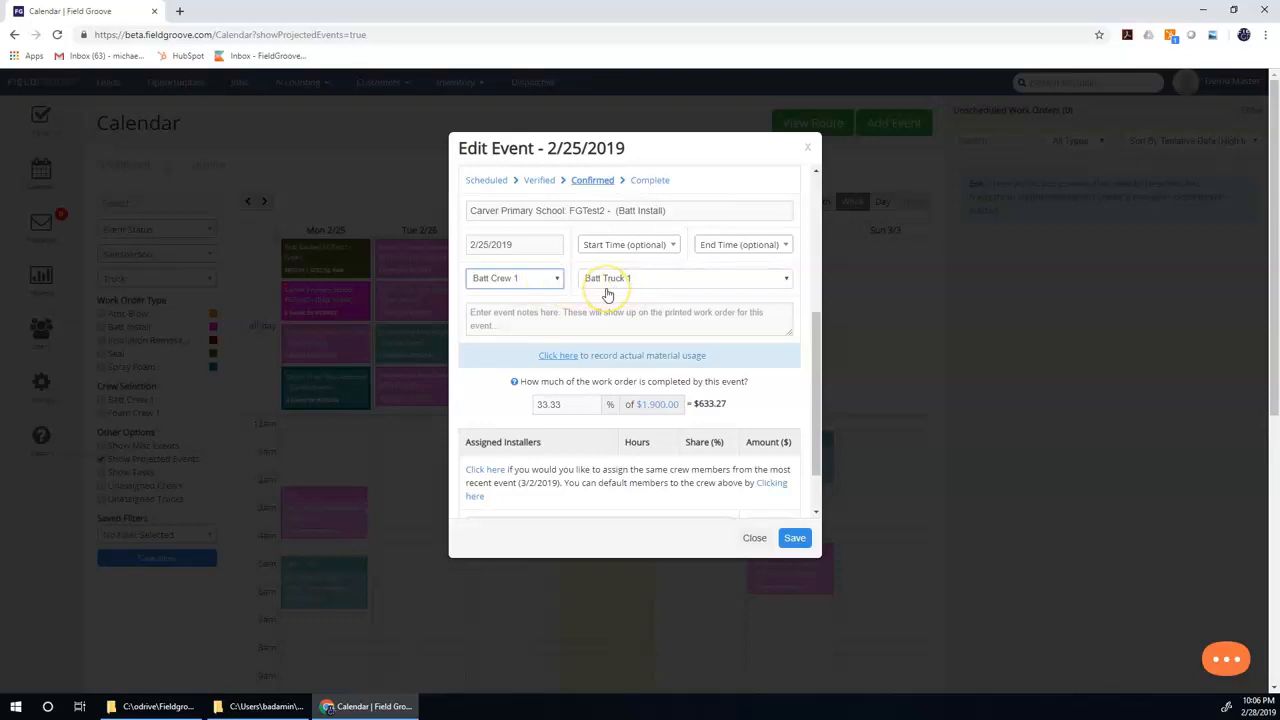
{"action": "scroll", "coordinate": [622, 353], "scroll_direction": "down", "scroll_amount": 1}
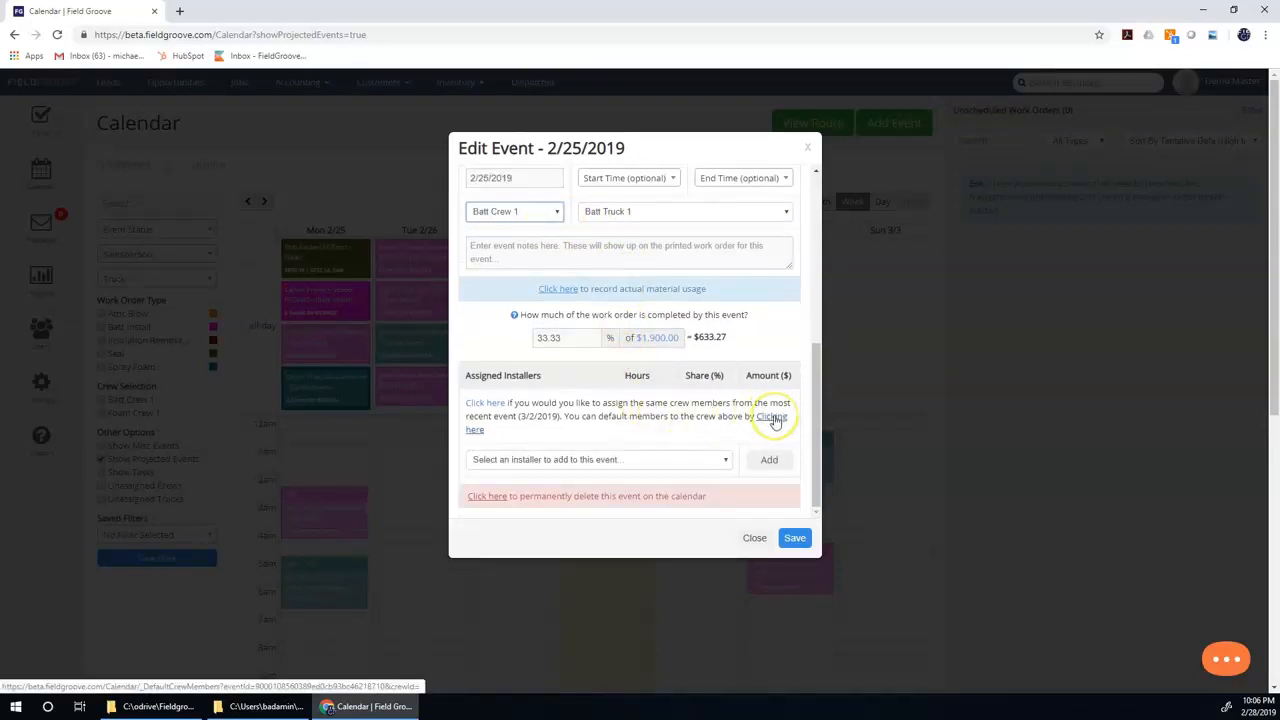
{"action": "left_click", "coordinate": [773, 418]}
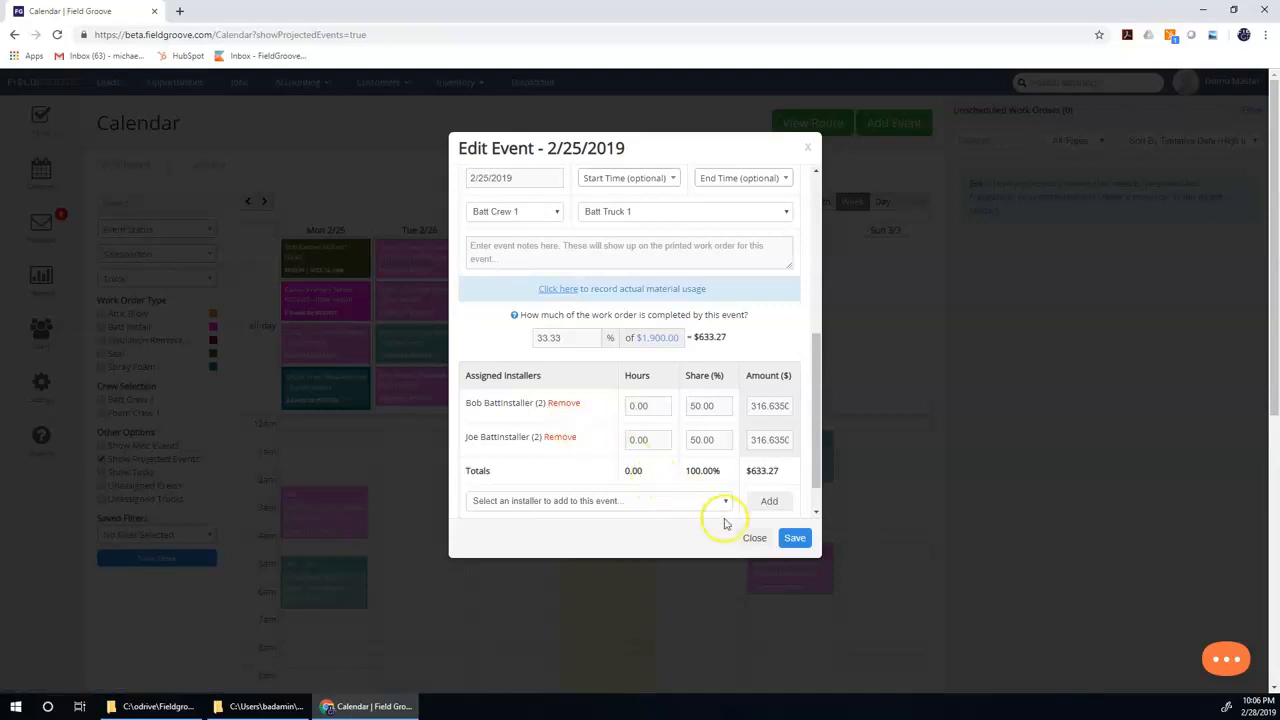
Assign Foam Crew 1 with Foam Truck 1 to the seal event on Monday 2/25 and add the crew's default installers.
{"action": "left_click", "coordinate": [757, 540]}
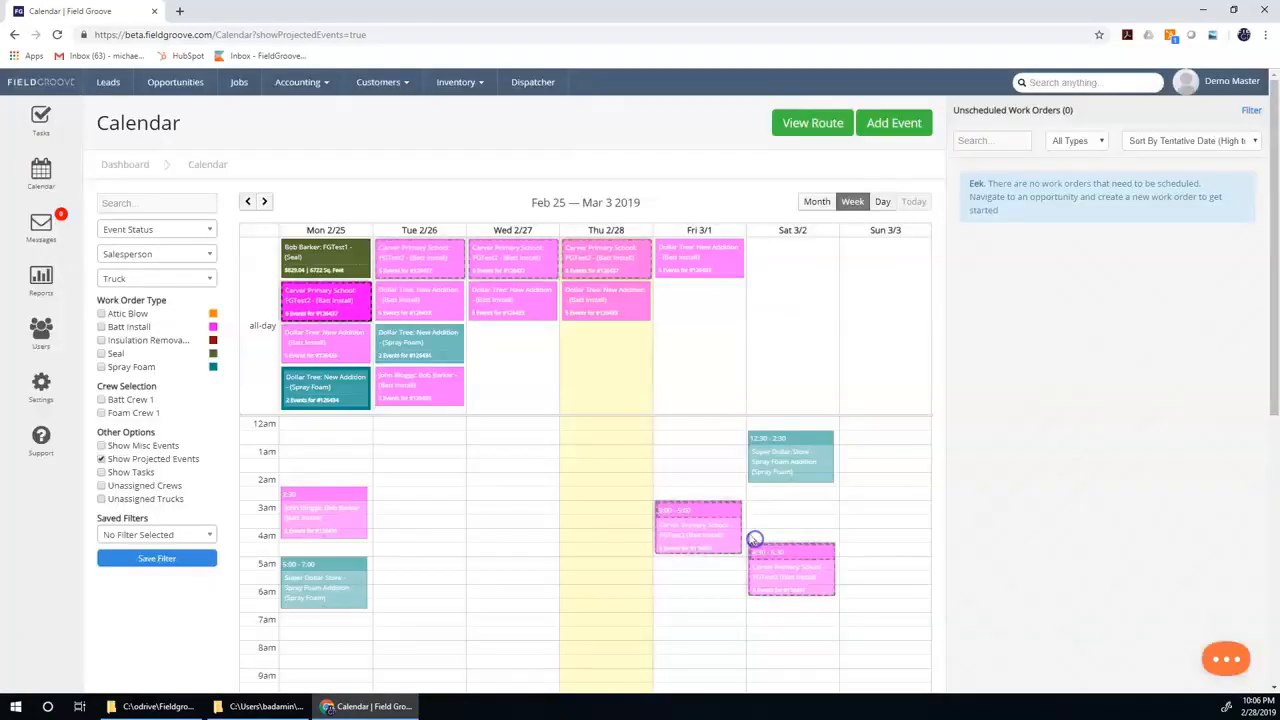
{"action": "left_click", "coordinate": [332, 268]}
{"action": "scroll", "coordinate": [512, 375], "scroll_direction": "down", "scroll_amount": 1}
{"action": "left_click", "coordinate": [515, 440]}
{"action": "left_click", "coordinate": [514, 477]}
{"action": "scroll", "coordinate": [658, 457], "scroll_direction": "down", "scroll_amount": 2}
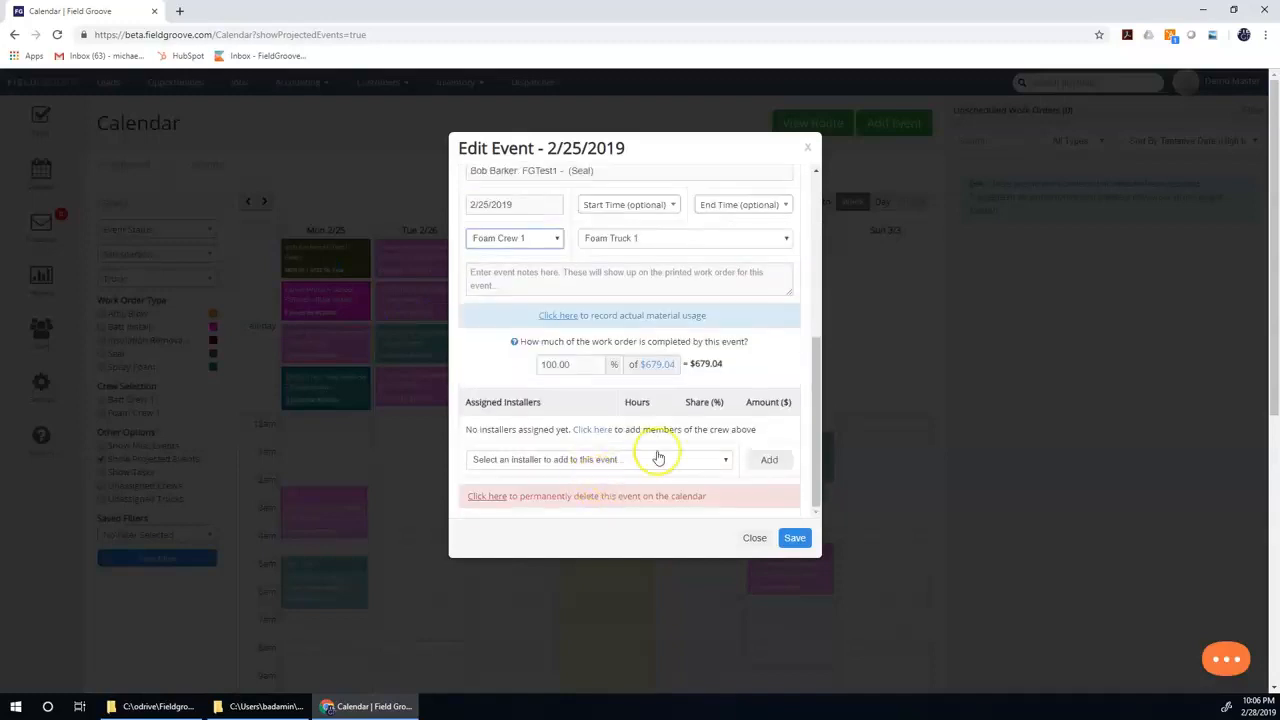
{"action": "left_click", "coordinate": [592, 429]}
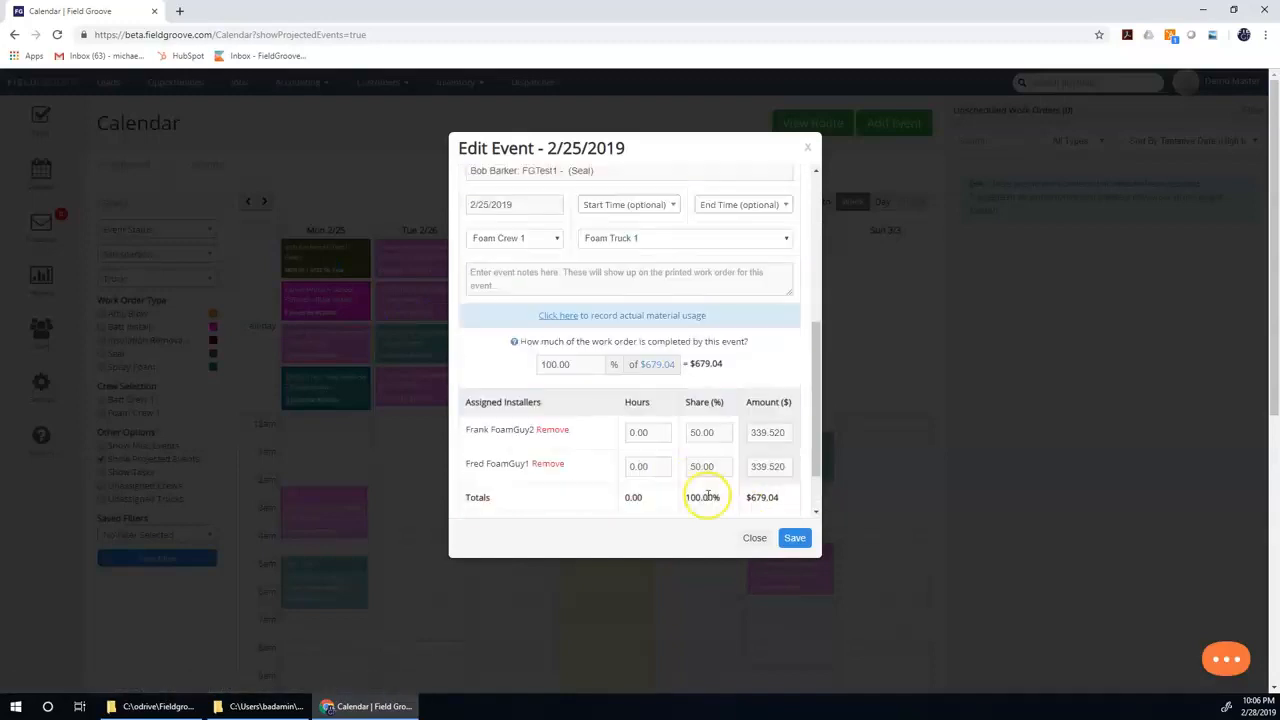
{"action": "left_click", "coordinate": [792, 539]}
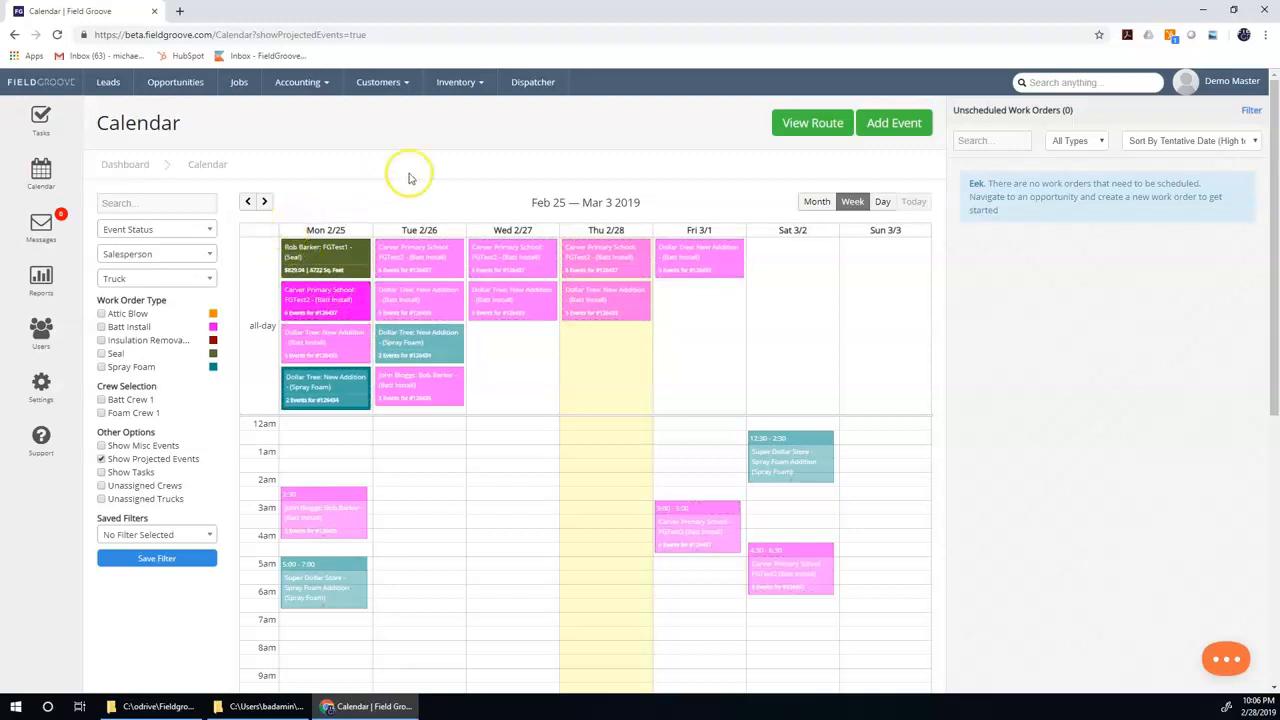
Open the Dispatcher for 2/25/2019 and examine the work orders assigned to Batt Truck 1 and Foam Truck 1.
{"action": "left_click", "coordinate": [532, 88]}
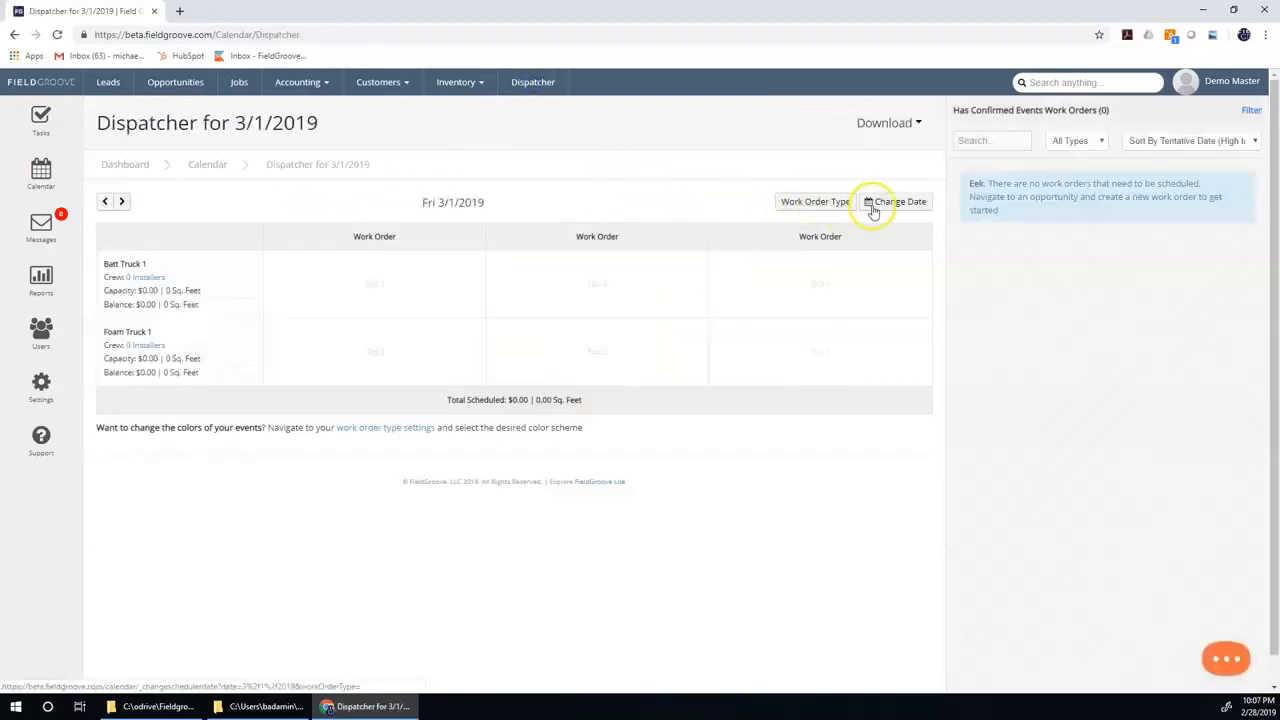
{"action": "left_click", "coordinate": [872, 206]}
{"action": "left_click", "coordinate": [872, 329]}
{"action": "mouse_move", "coordinate": [418, 283]}
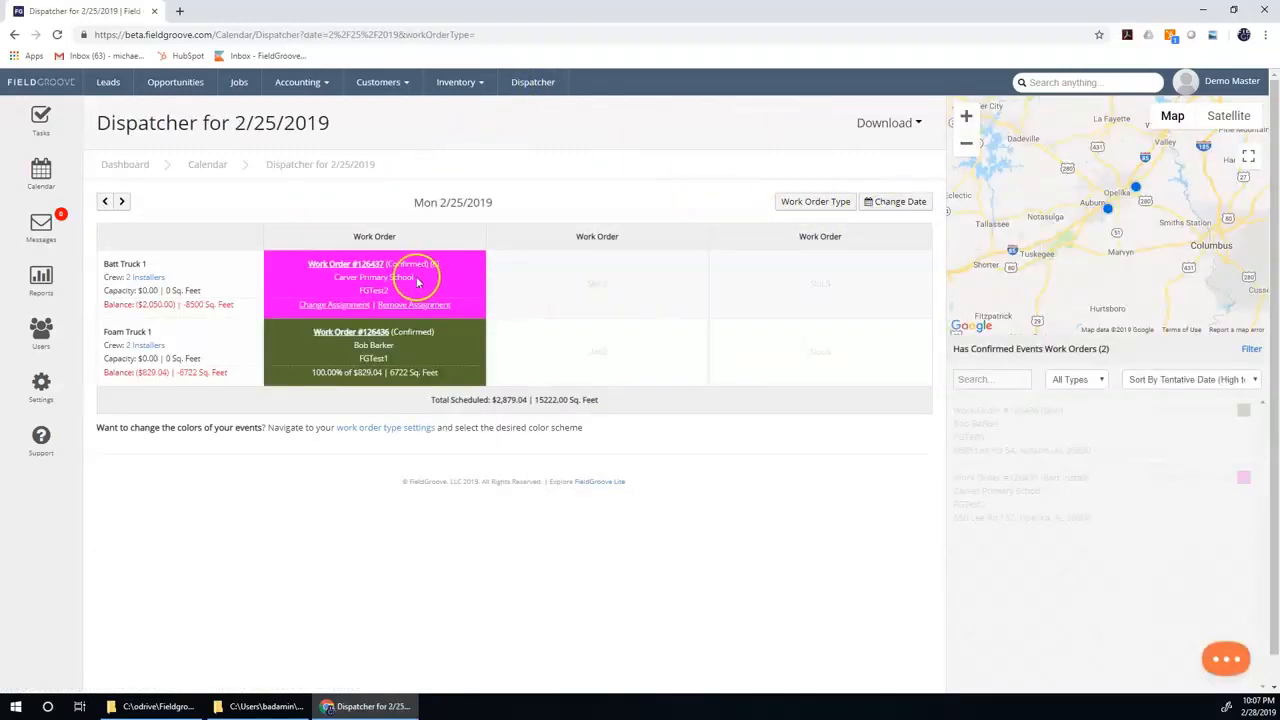
{"action": "mouse_move", "coordinate": [424, 362]}
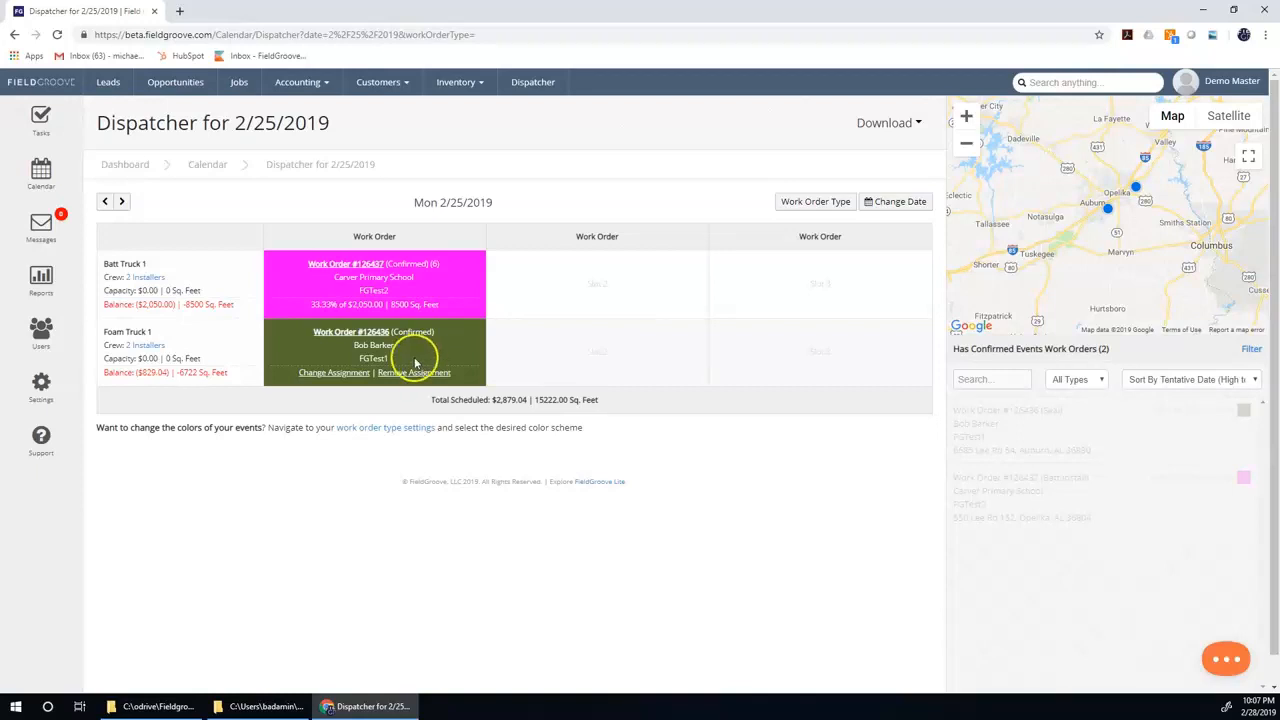
Return to the Calendar and set Dollar Tree's batt install and spray foam events on Monday 2/25 to Confirmed.
{"action": "left_click", "coordinate": [41, 180]}
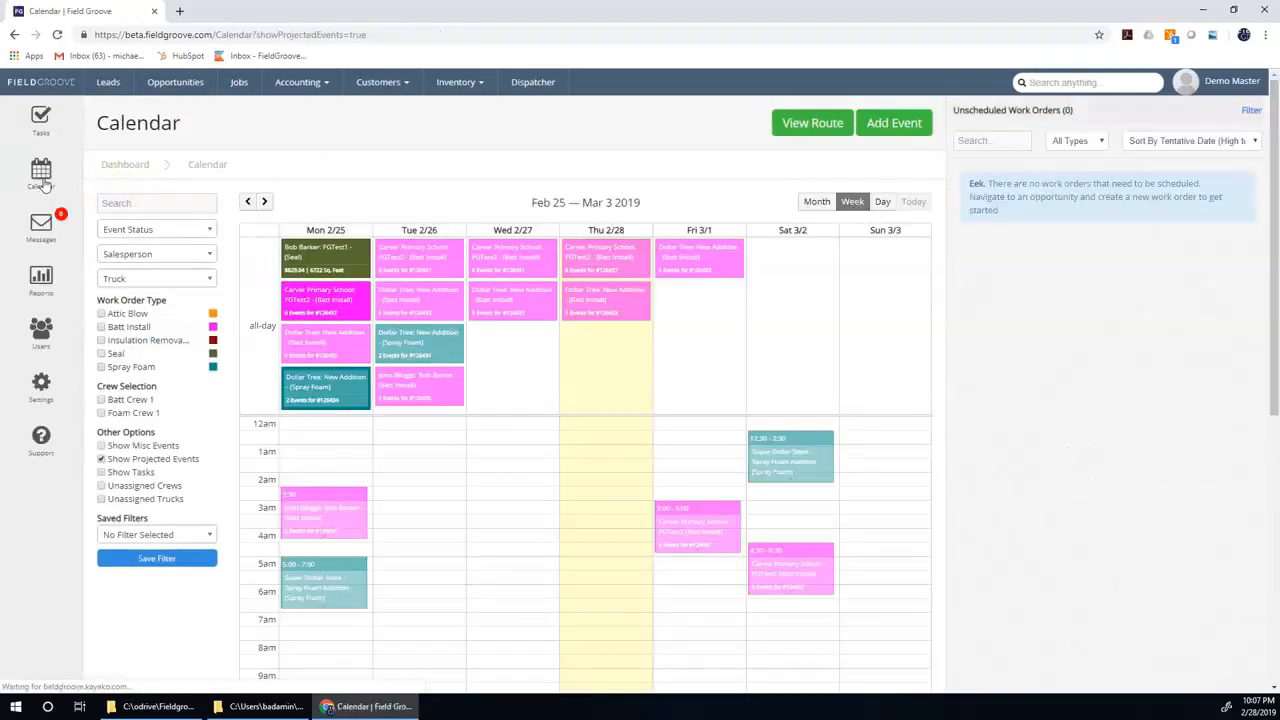
{"action": "left_click", "coordinate": [304, 336]}
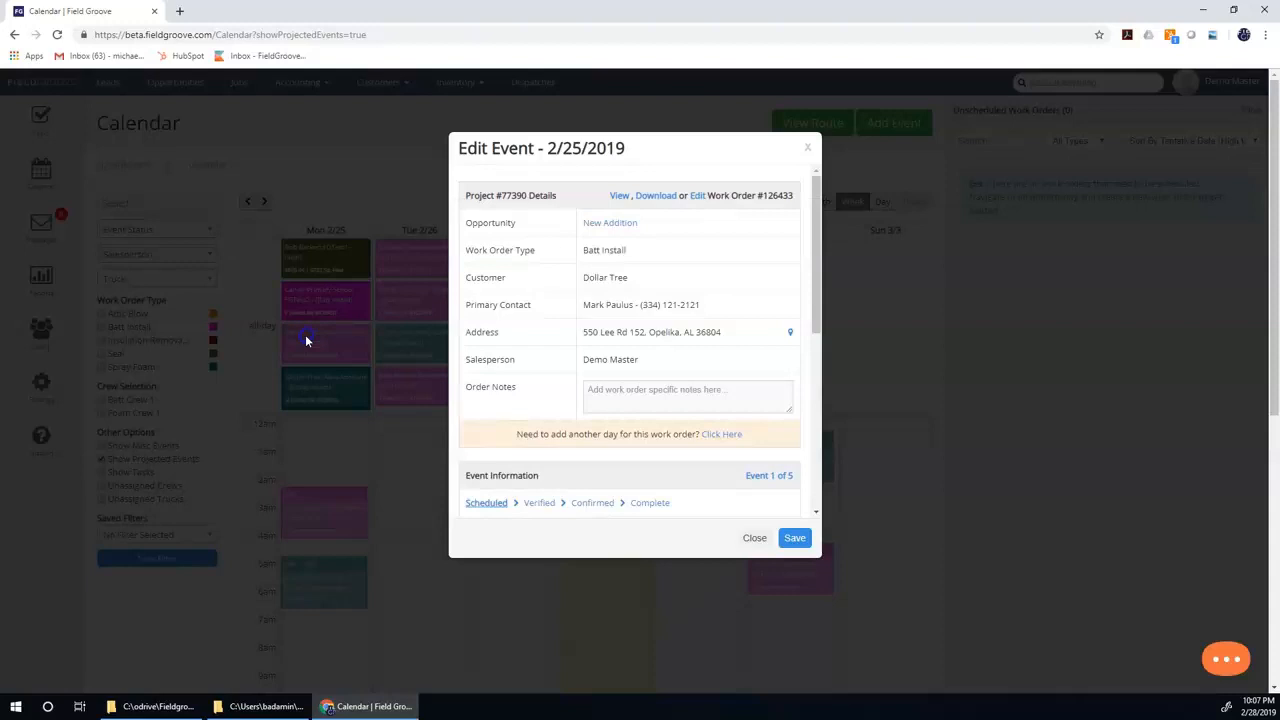
{"action": "left_click", "coordinate": [590, 502]}
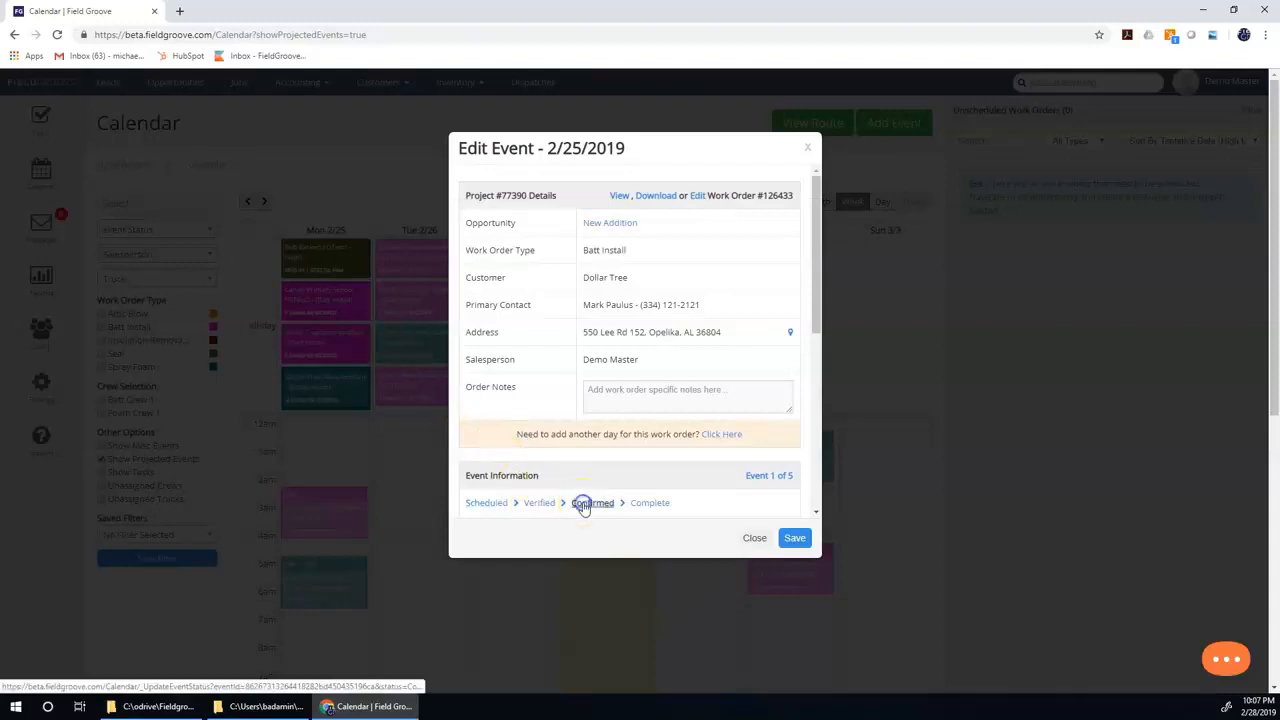
{"action": "left_click", "coordinate": [794, 538]}
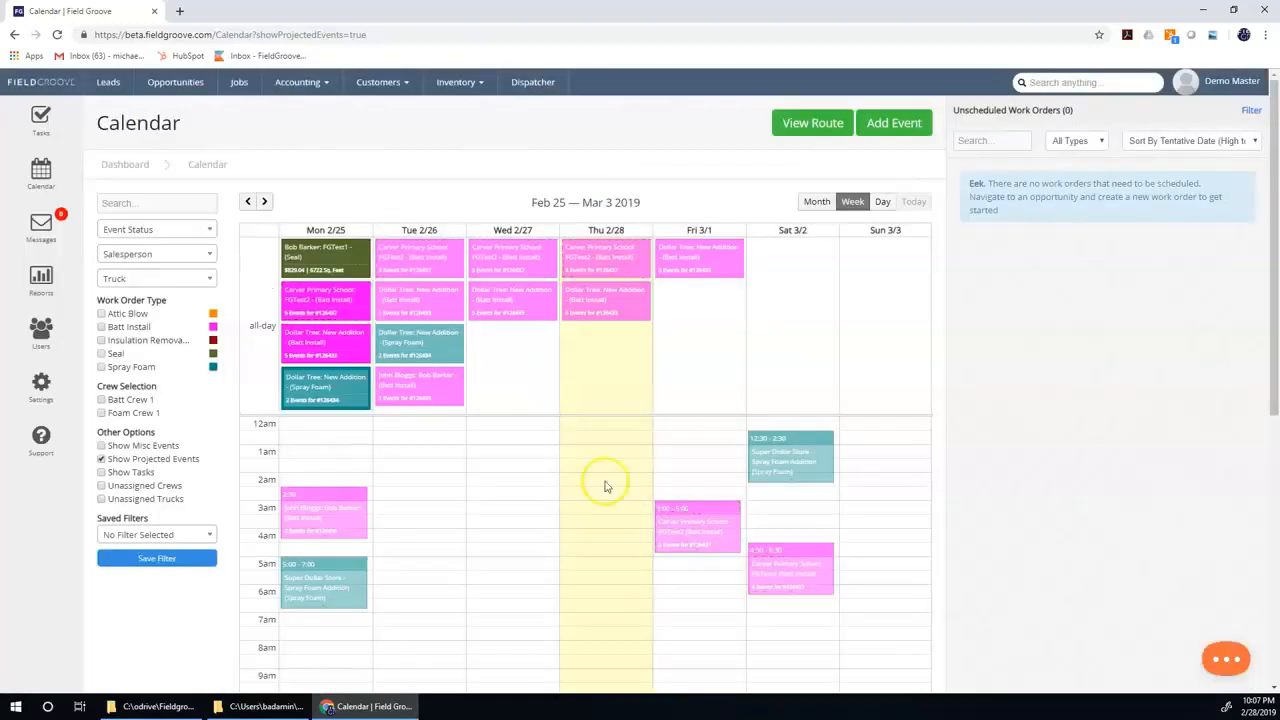
{"action": "left_click", "coordinate": [322, 392]}
{"action": "left_click", "coordinate": [584, 502]}
{"action": "left_click", "coordinate": [754, 538]}
Set Monday's timed batt install event and the Super Dollar Store spray foam event to Confirmed.
{"action": "left_click", "coordinate": [332, 518]}
{"action": "left_click", "coordinate": [586, 503]}
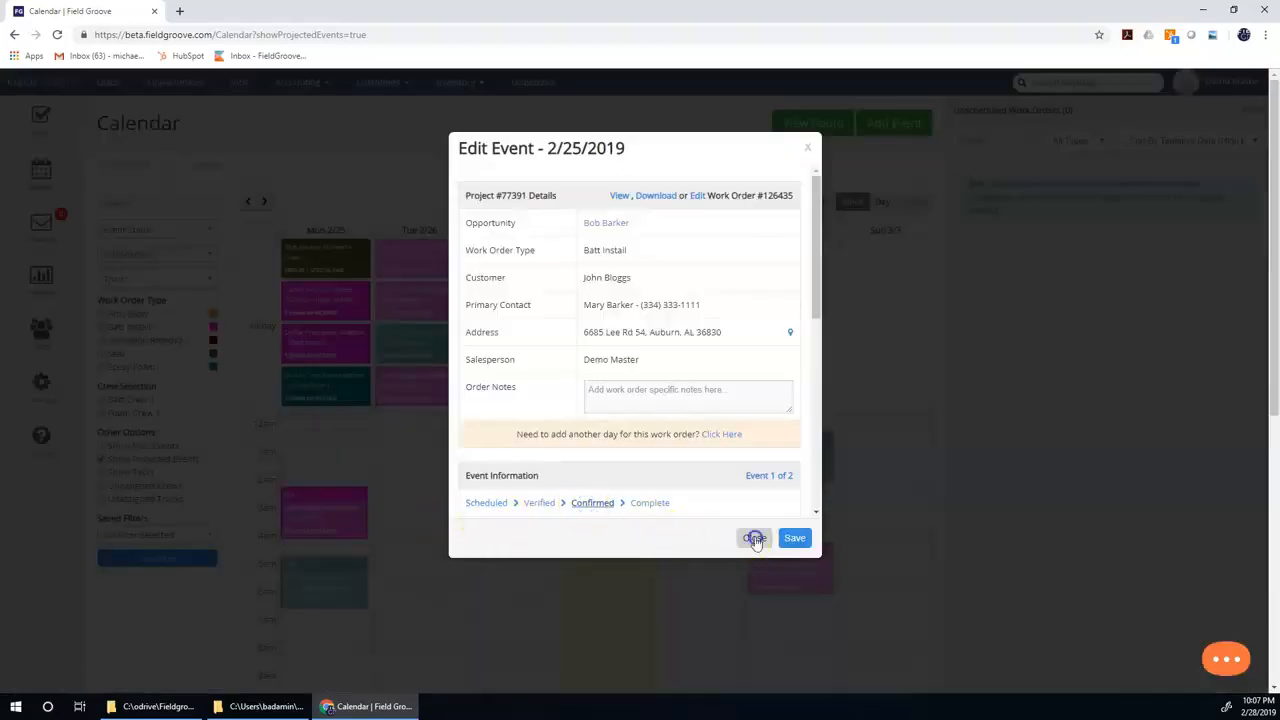
{"action": "left_click", "coordinate": [754, 536]}
{"action": "left_click", "coordinate": [330, 580]}
{"action": "left_click", "coordinate": [592, 476]}
{"action": "left_click", "coordinate": [752, 540]}
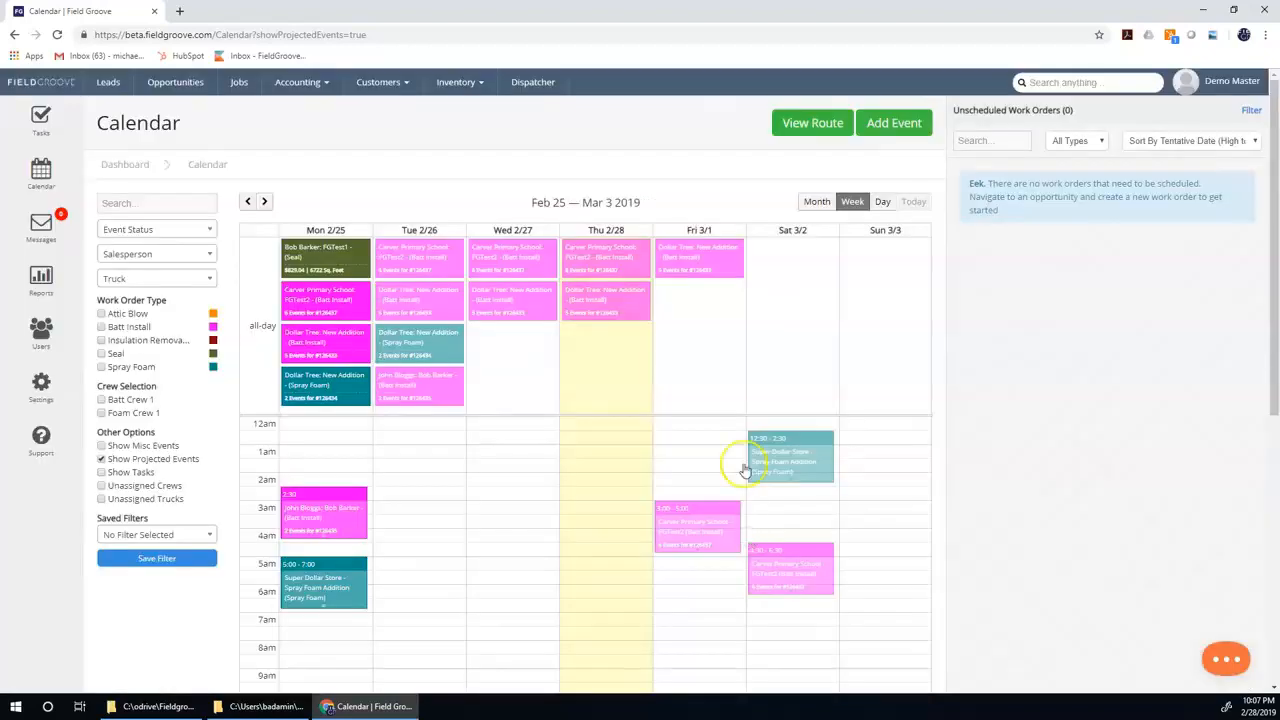
Open the Dispatcher for 2/25/2019 and assign Dollar Tree's batt install and spray foam work orders to Batt Truck 1.
{"action": "left_click", "coordinate": [529, 86]}
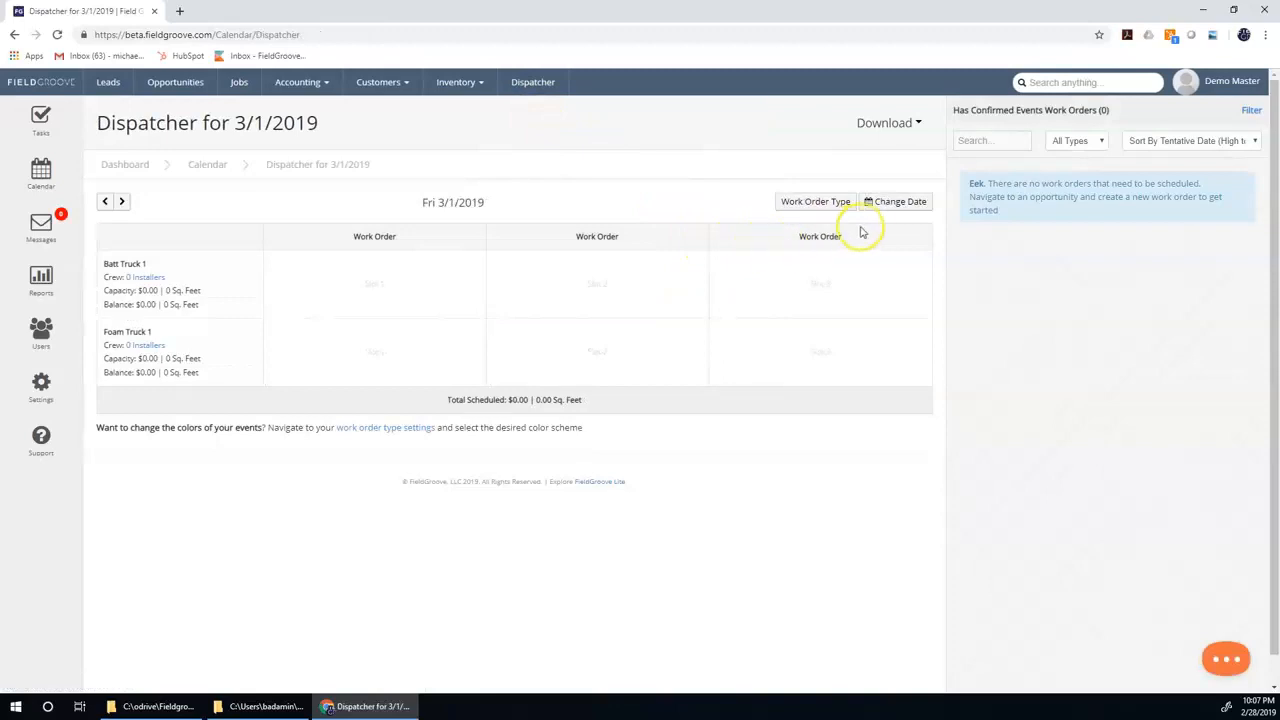
{"action": "left_click", "coordinate": [889, 203]}
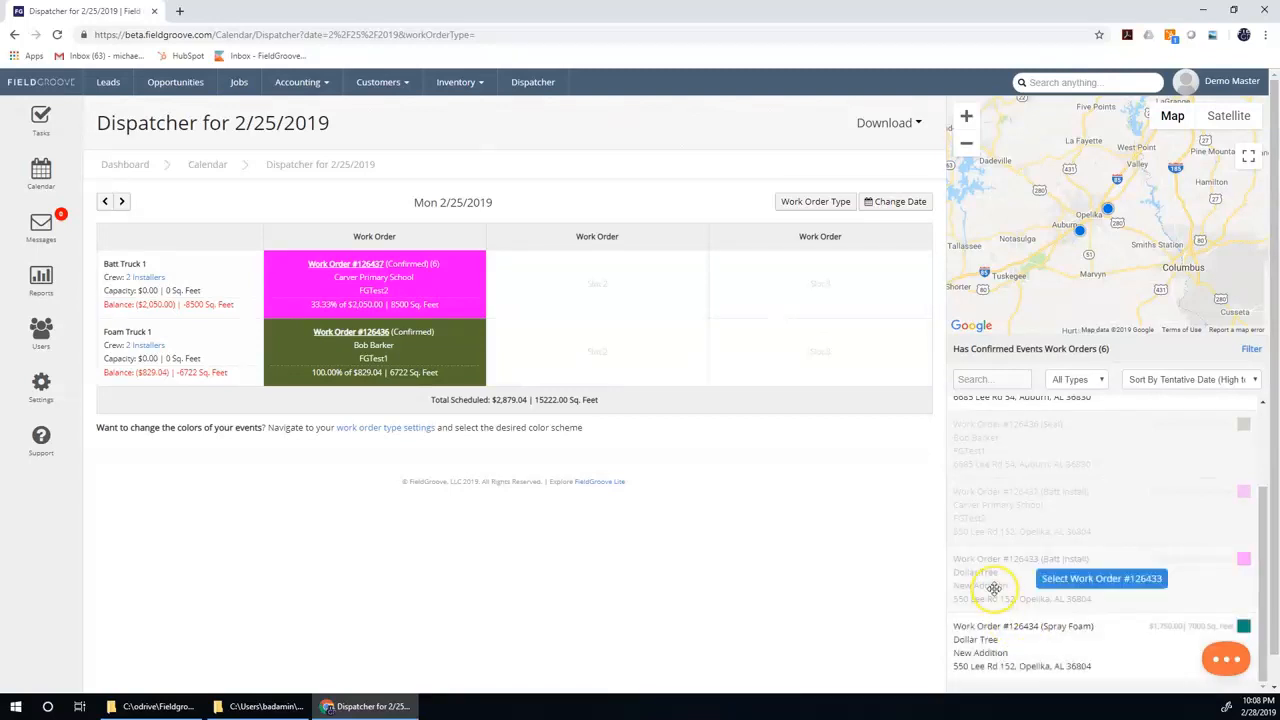
{"action": "left_click", "coordinate": [1065, 579]}
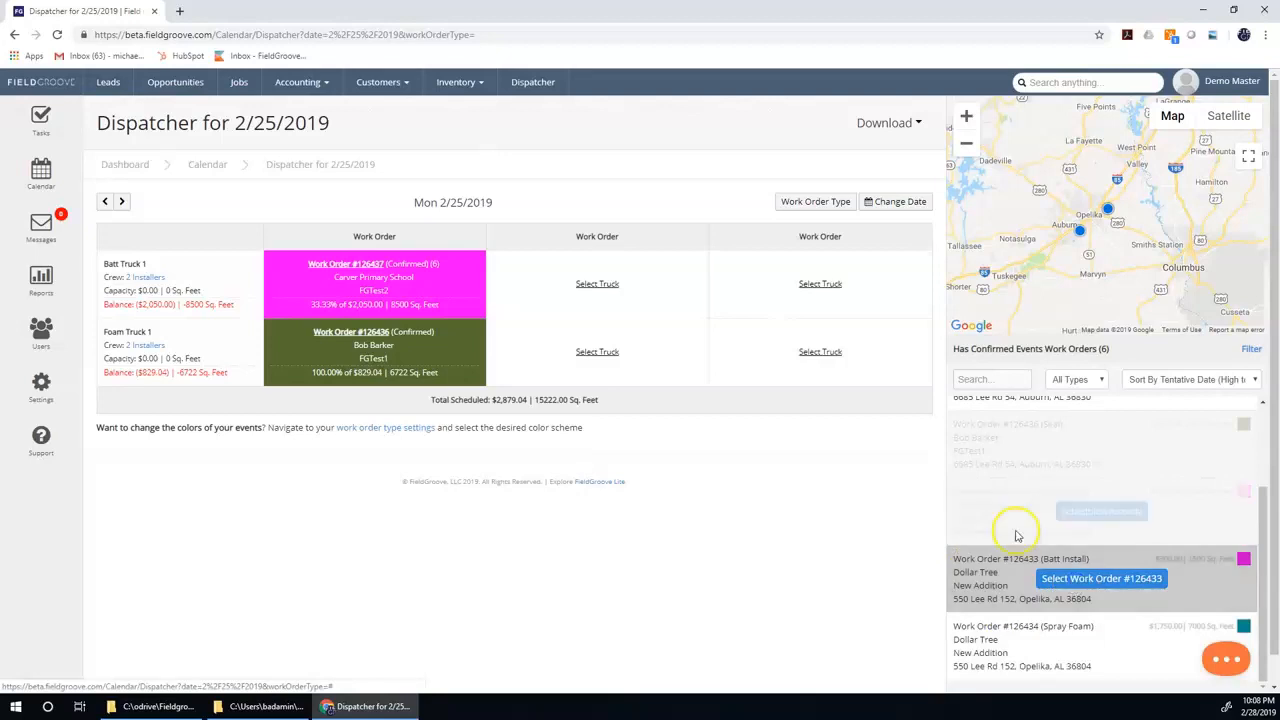
{"action": "left_click", "coordinate": [598, 284]}
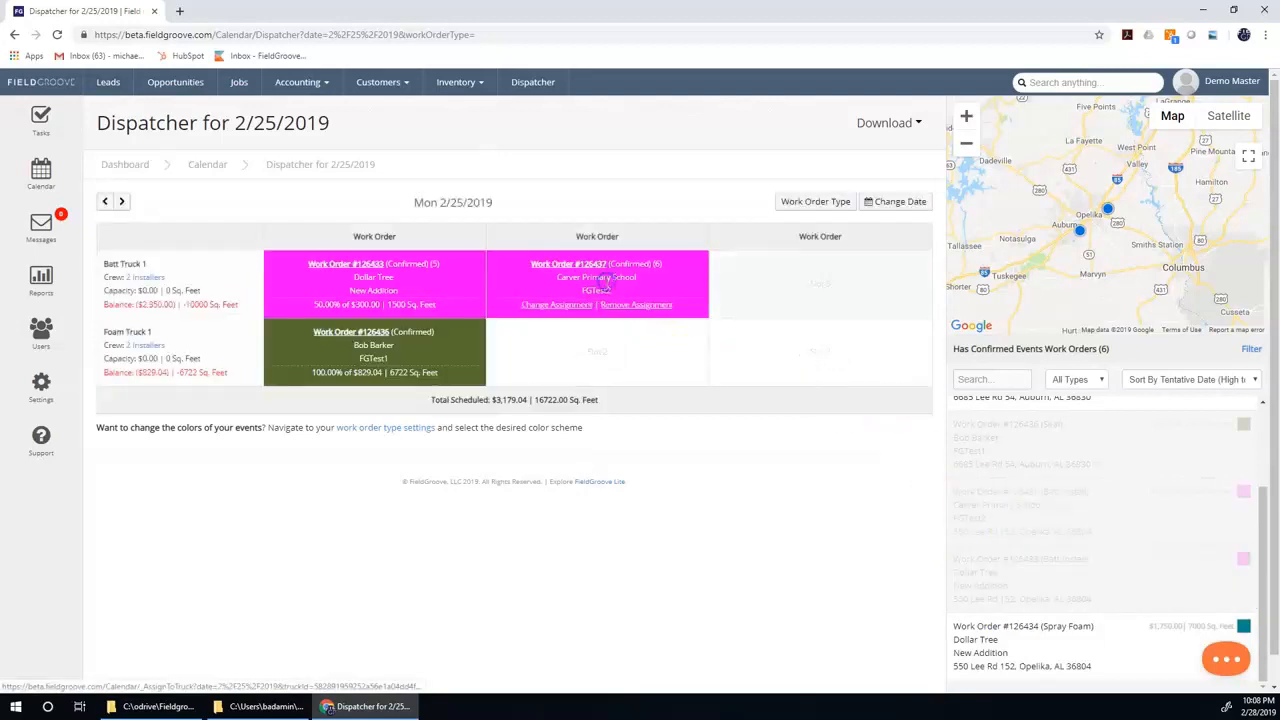
{"action": "mouse_move", "coordinate": [1022, 640]}
{"action": "left_click", "coordinate": [1060, 645]}
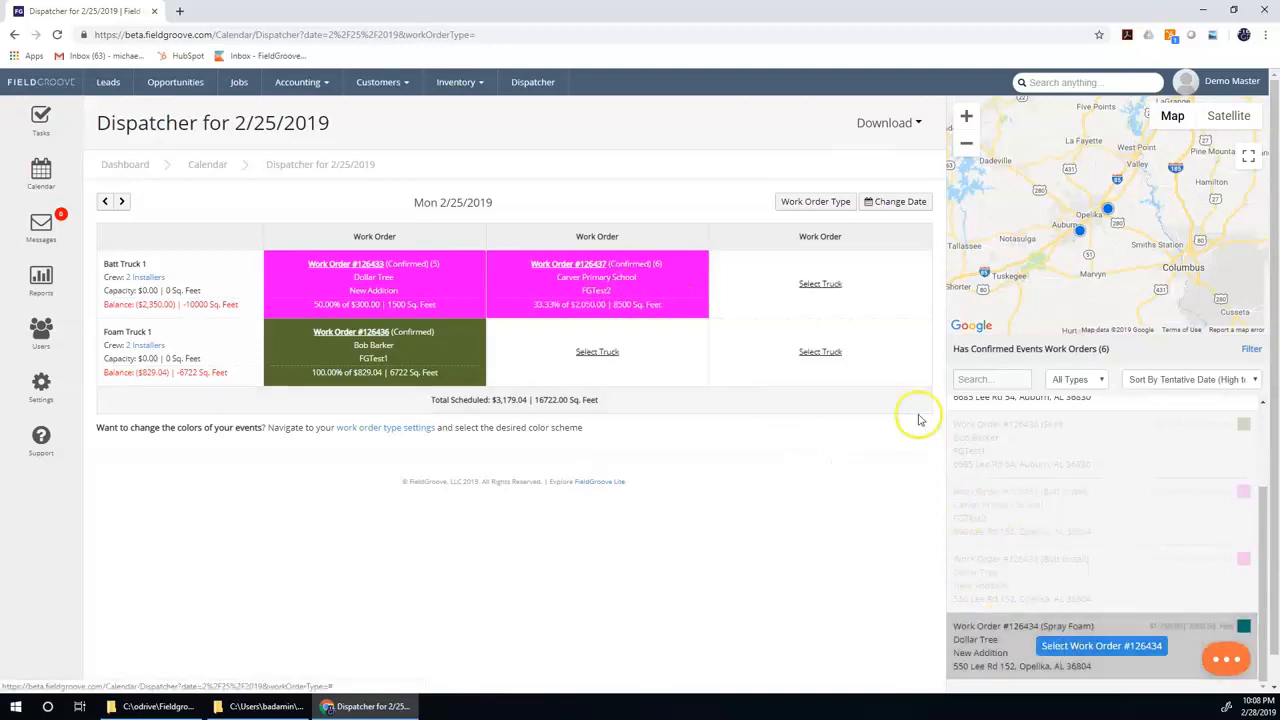
{"action": "left_click", "coordinate": [818, 285]}
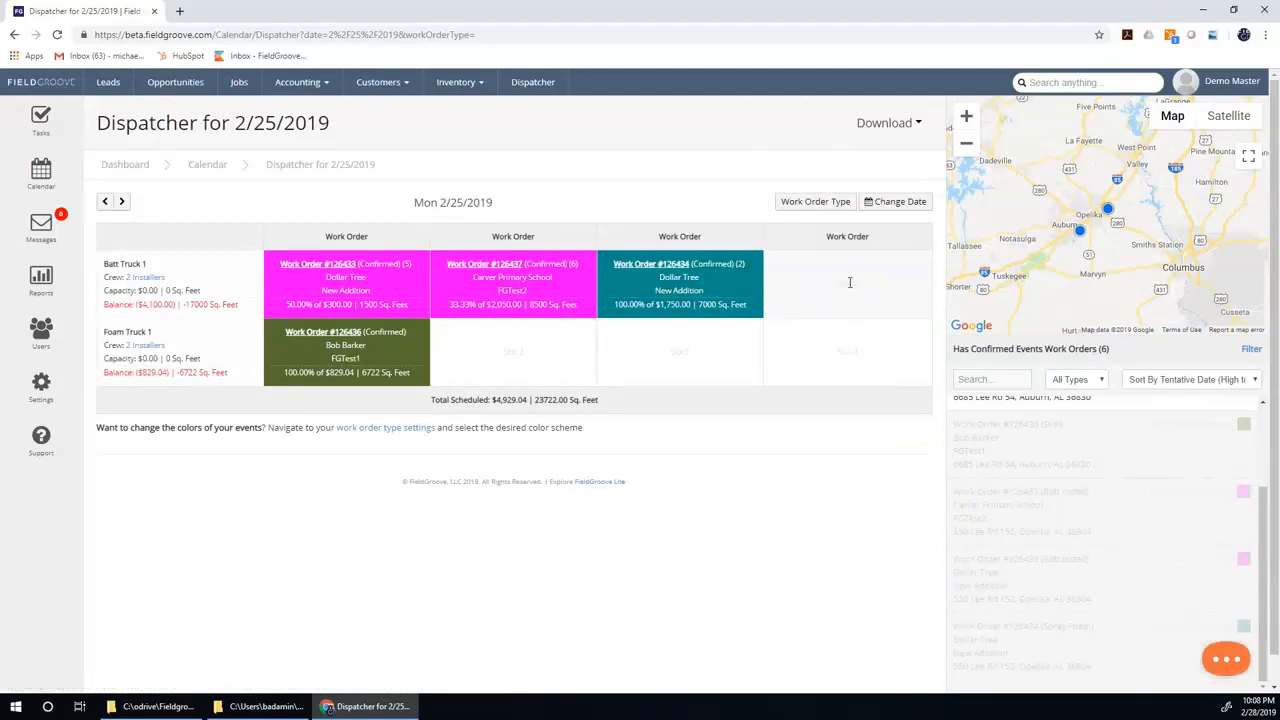
Assign the remaining batt install work order to Foam Truck 1 and Super Dollar Store's spray foam work order to Batt Truck 1.
{"action": "scroll", "coordinate": [1077, 458], "scroll_direction": "up", "scroll_amount": 2}
{"action": "left_click", "coordinate": [1095, 499]}
{"action": "left_click", "coordinate": [527, 352]}
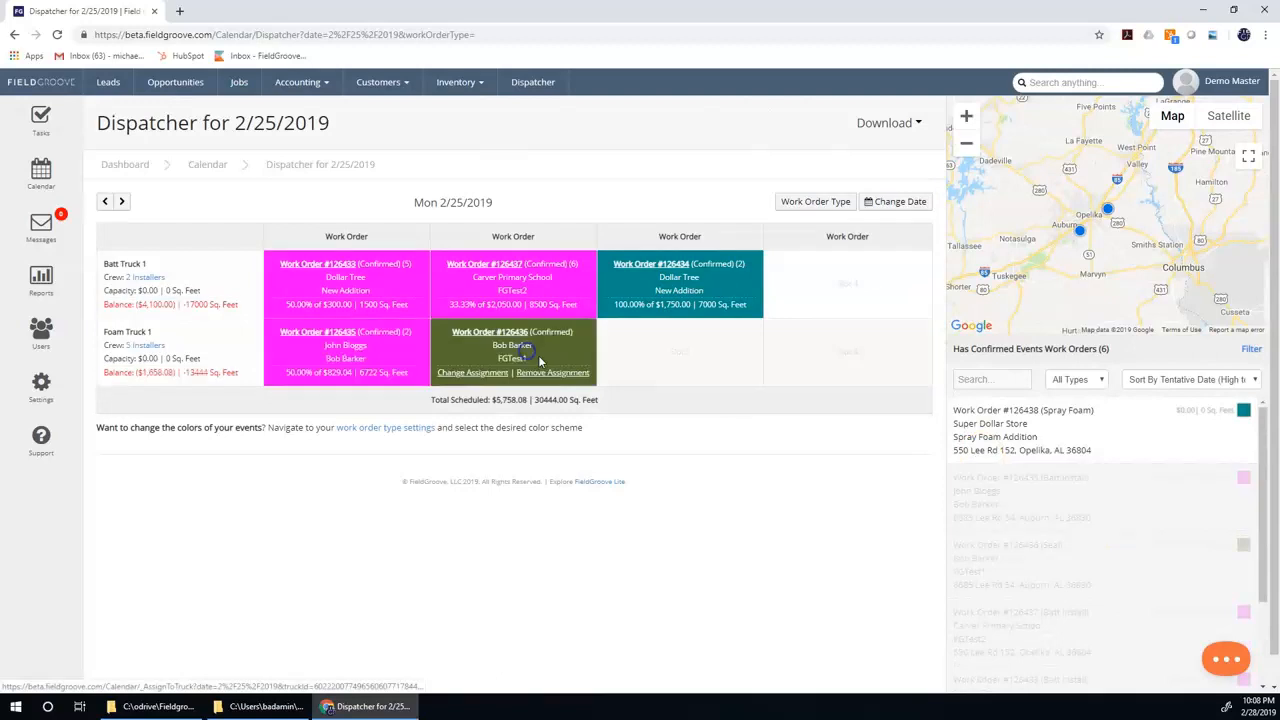
{"action": "left_click", "coordinate": [1020, 430]}
{"action": "left_click", "coordinate": [843, 284]}
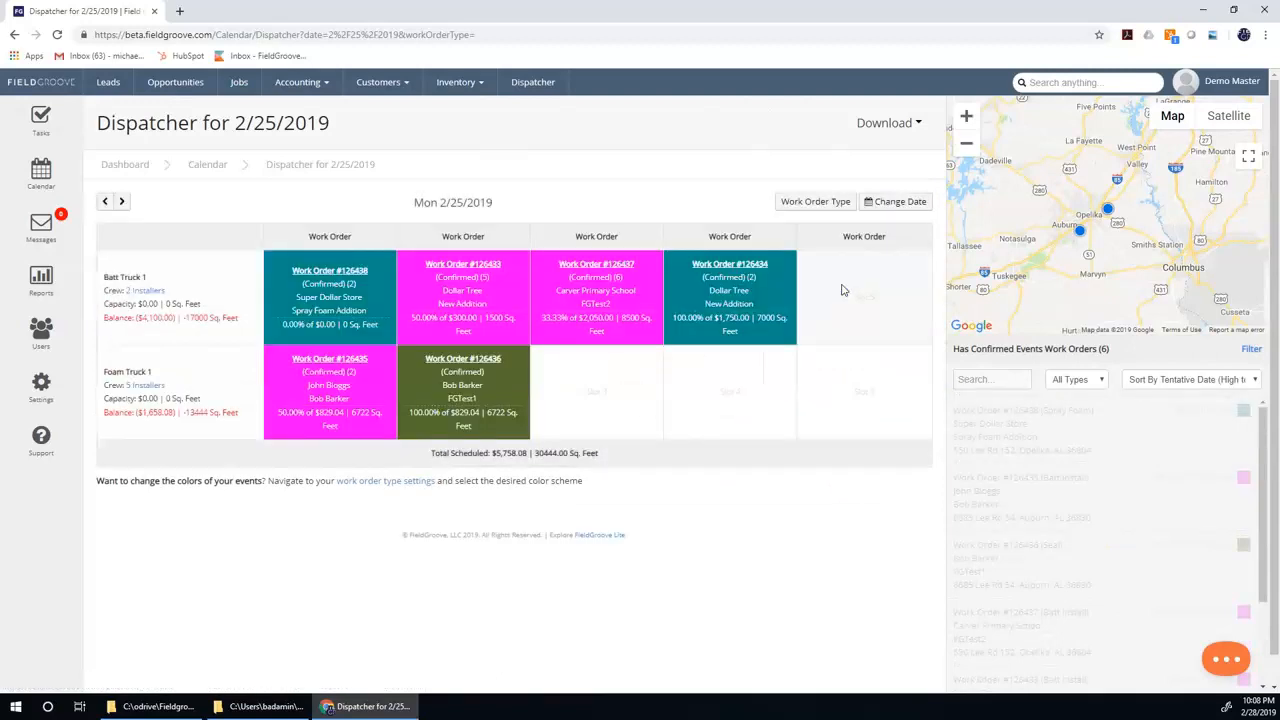
{"action": "scroll", "coordinate": [1080, 500], "scroll_direction": "down", "scroll_amount": 1}
{"action": "mouse_move", "coordinate": [1080, 466]}
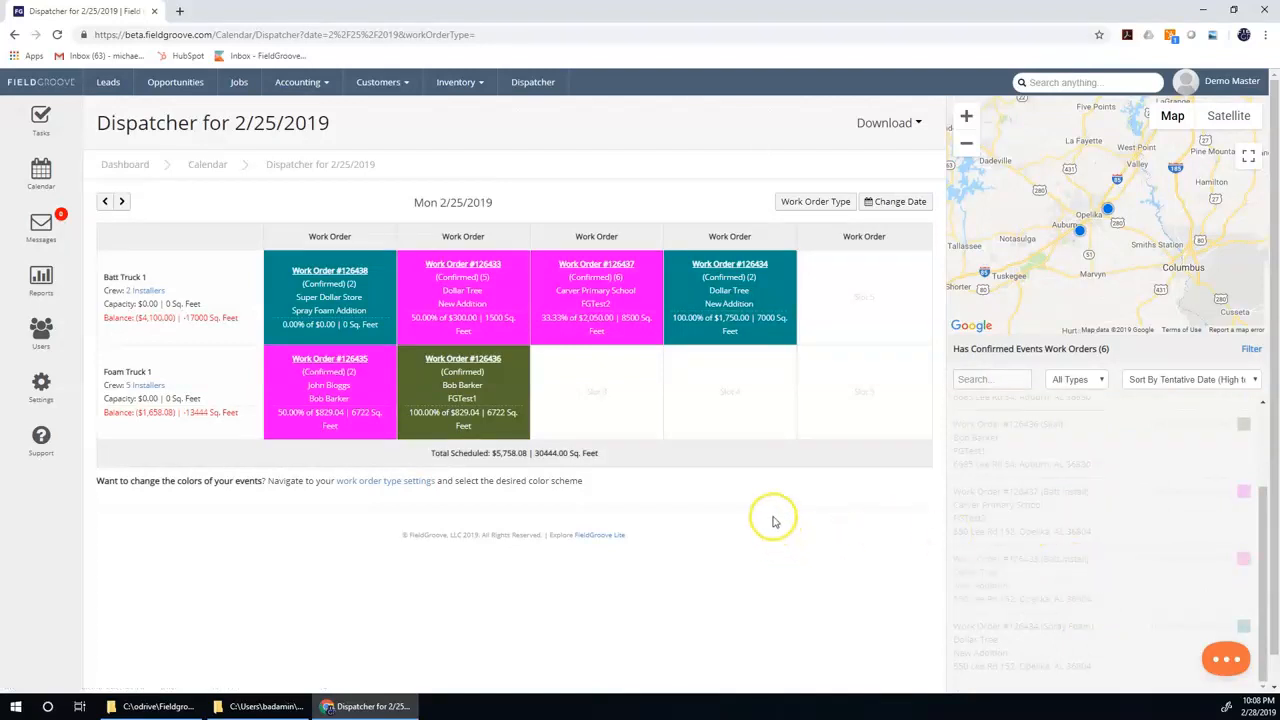
Change the assignment of Super Dollar Store's spray foam work order from Batt Truck 1 to Foam Truck 1.
{"action": "mouse_move", "coordinate": [345, 322]}
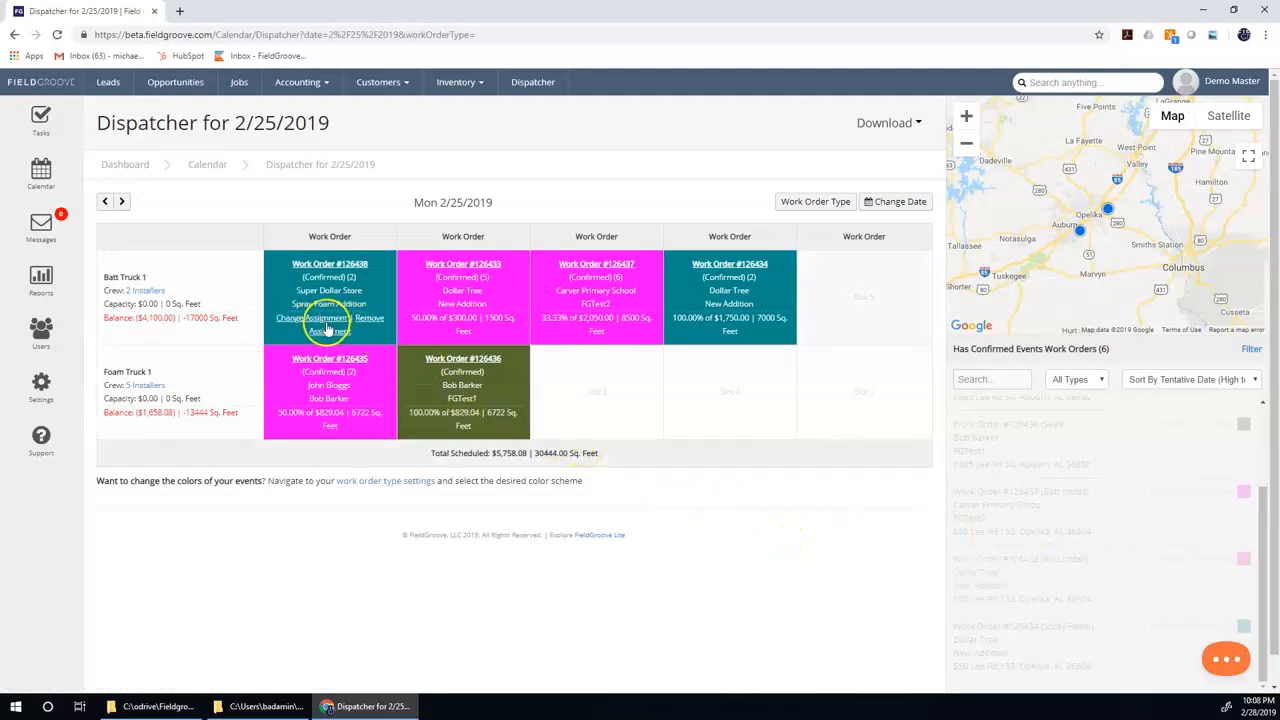
{"action": "left_click", "coordinate": [312, 320]}
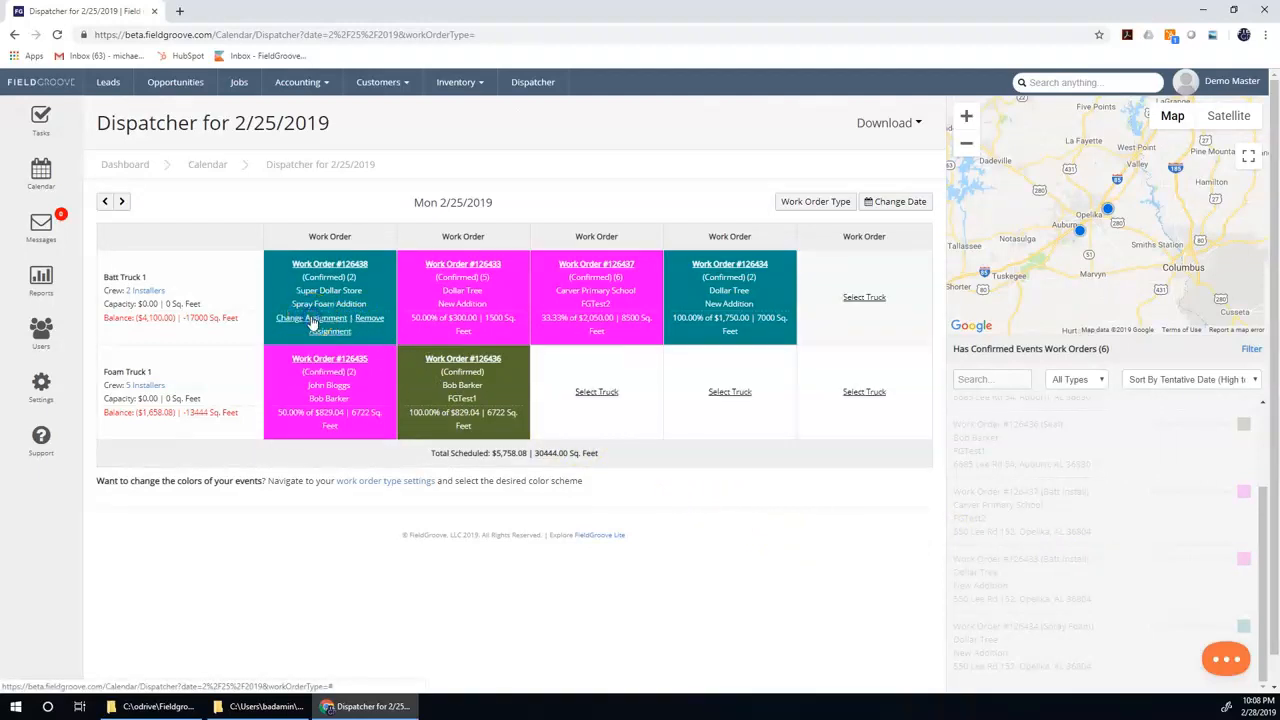
{"action": "left_click", "coordinate": [594, 391]}
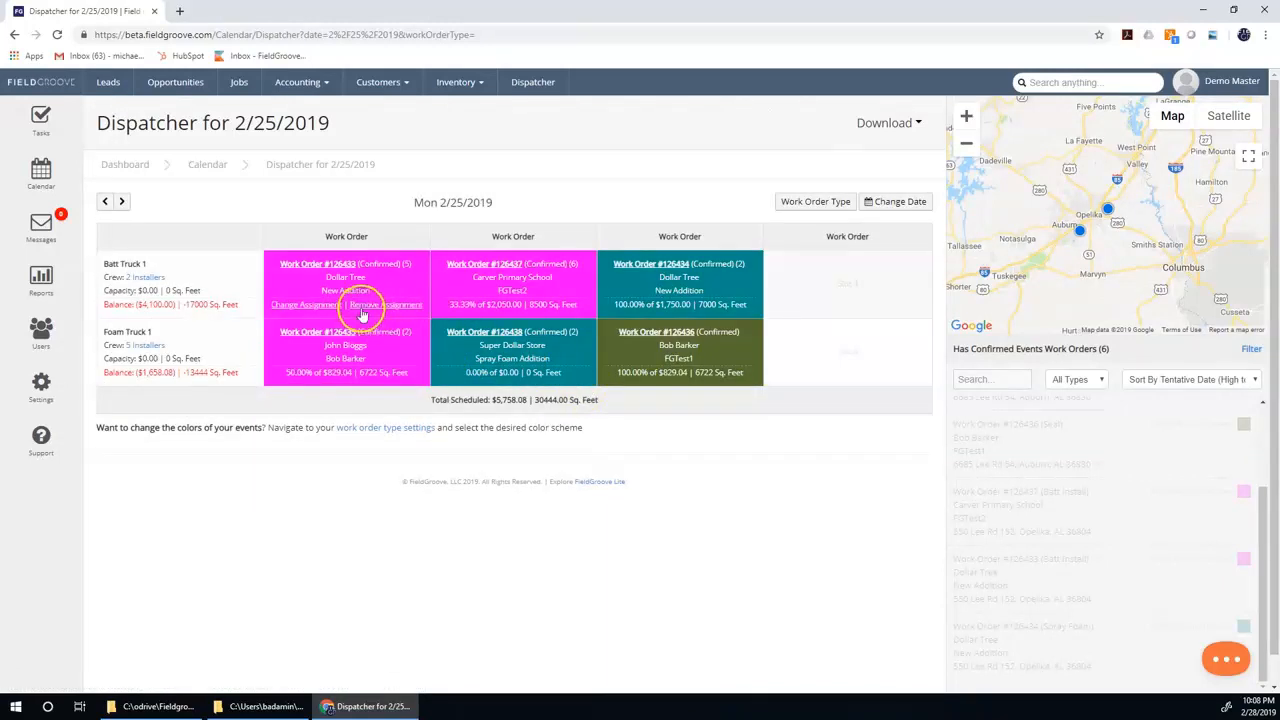
Remove Dollar Tree's batt install work order from Batt Truck 1 and assign it to a Batt Truck 1 slot again.
{"action": "left_click", "coordinate": [363, 310]}
{"action": "mouse_move", "coordinate": [1066, 563]}
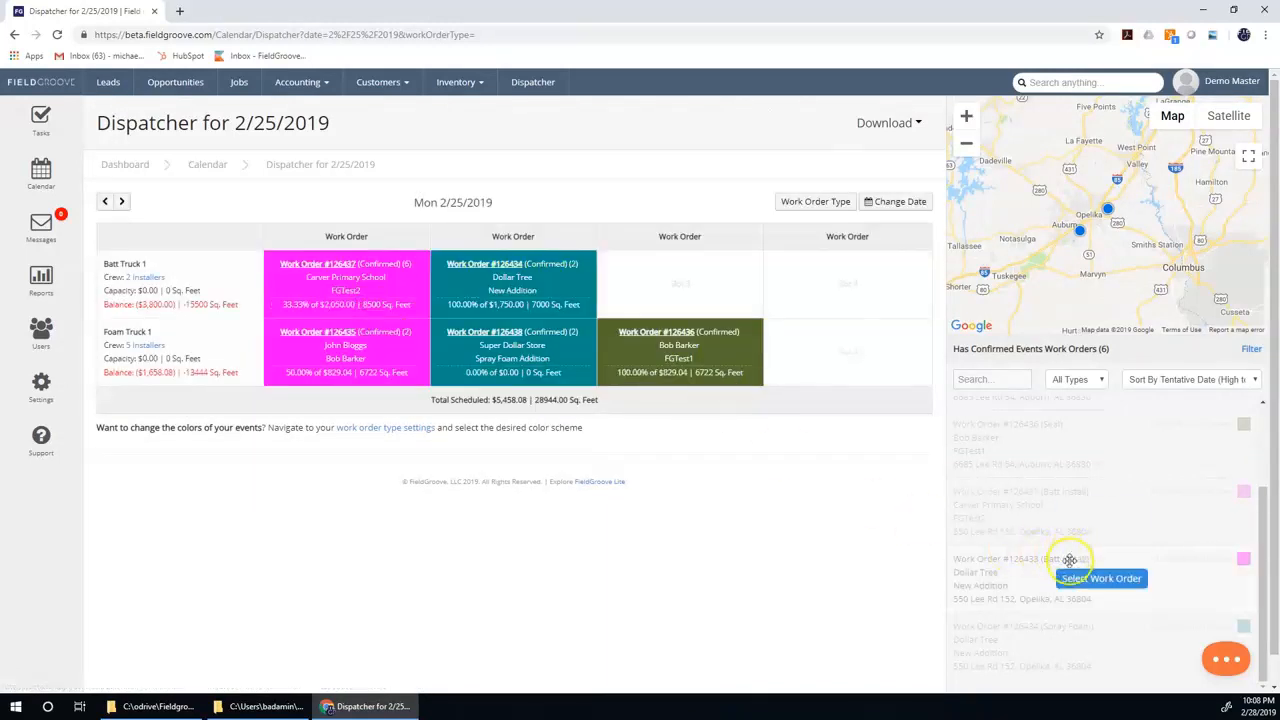
{"action": "left_click", "coordinate": [1101, 578]}
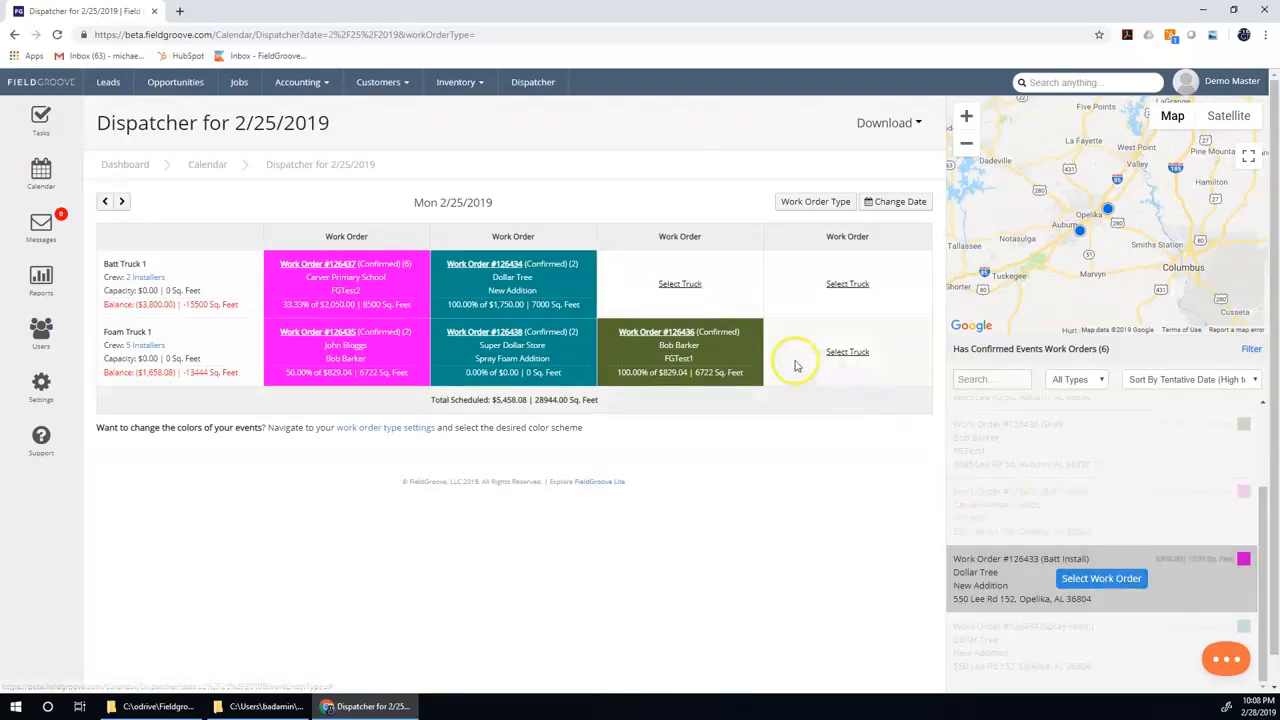
{"action": "left_click", "coordinate": [686, 285]}
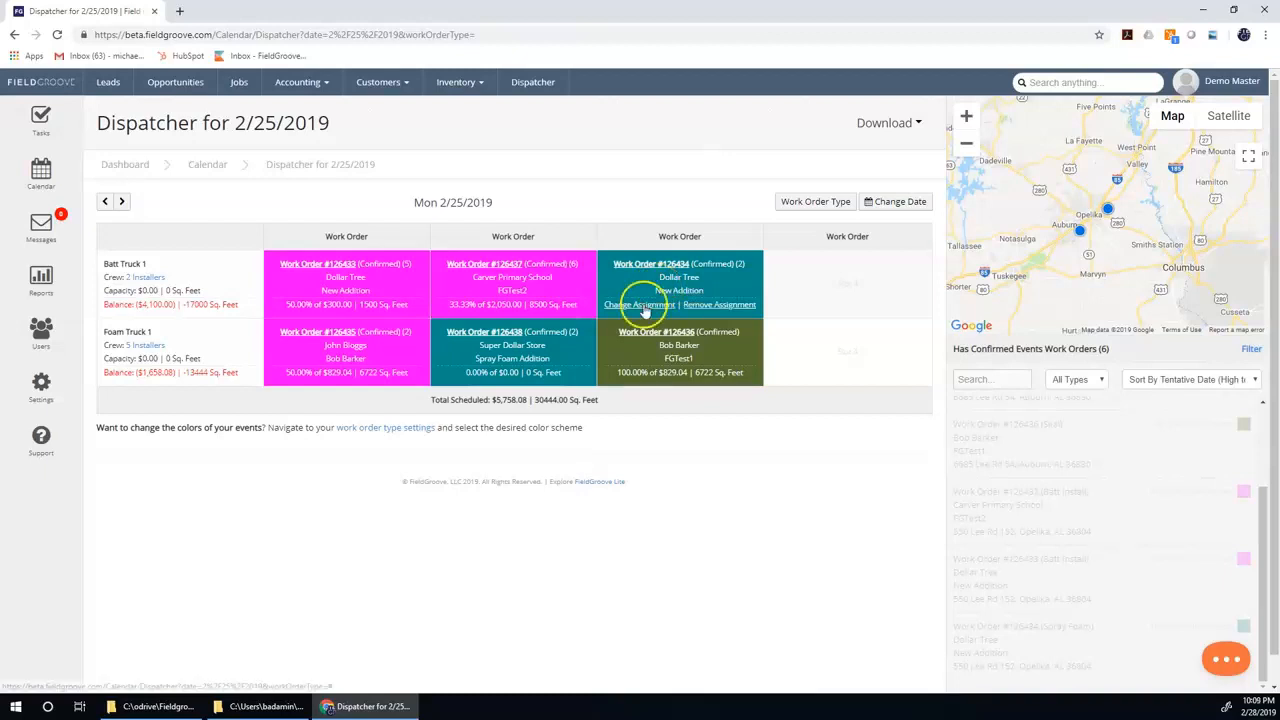
Add a foam crew installer to the Dollar Tree batt install event from the Dispatcher and close the event.
{"action": "left_click", "coordinate": [343, 265]}
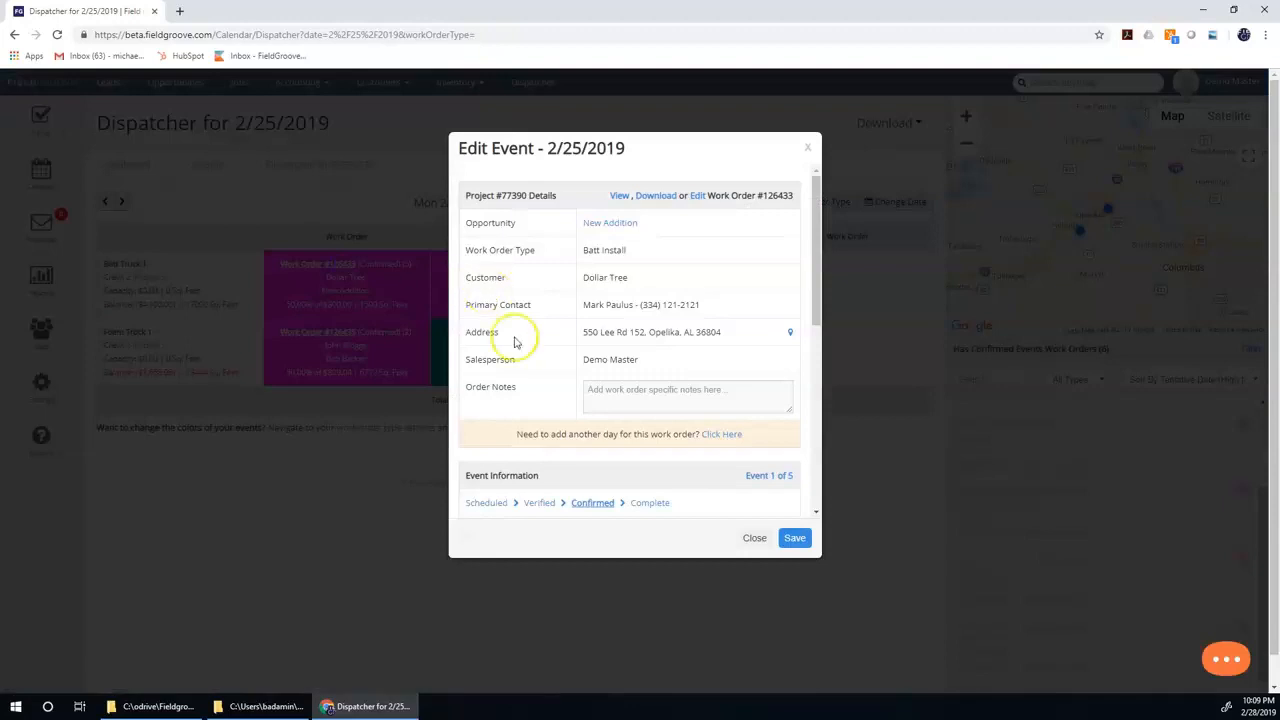
{"action": "scroll", "coordinate": [515, 340], "scroll_direction": "down", "scroll_amount": 5}
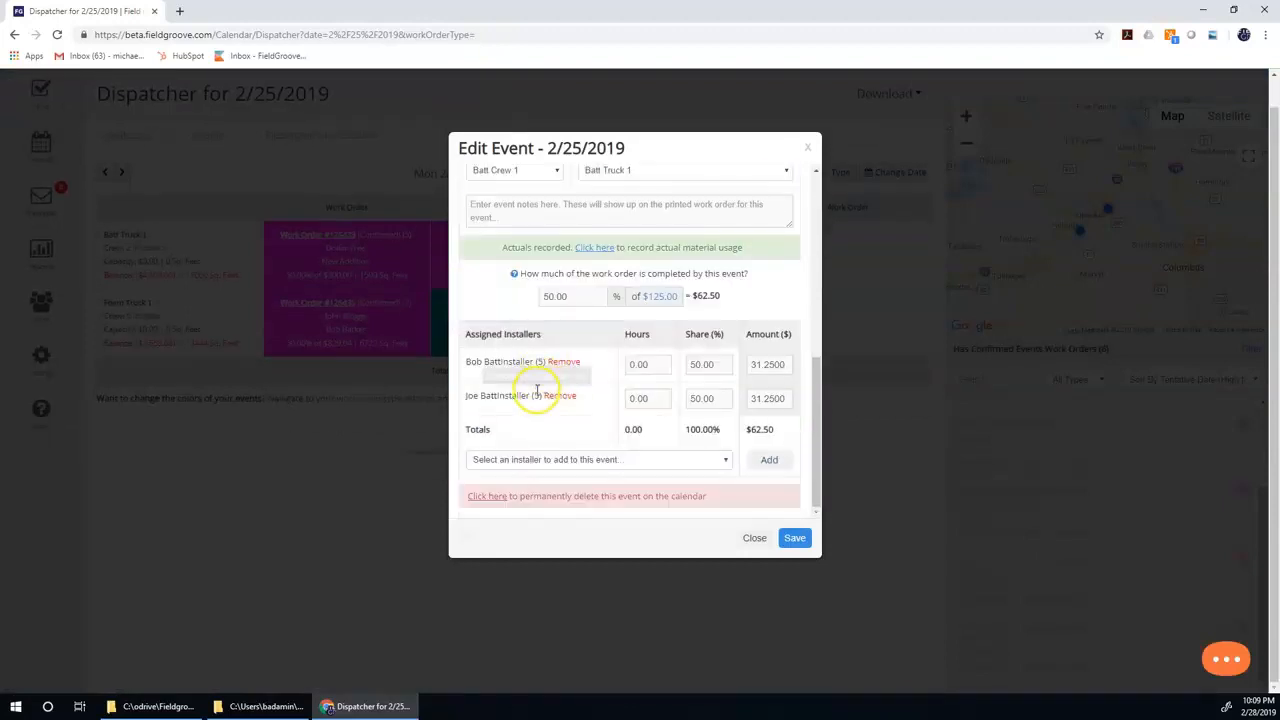
{"action": "left_click", "coordinate": [568, 458]}
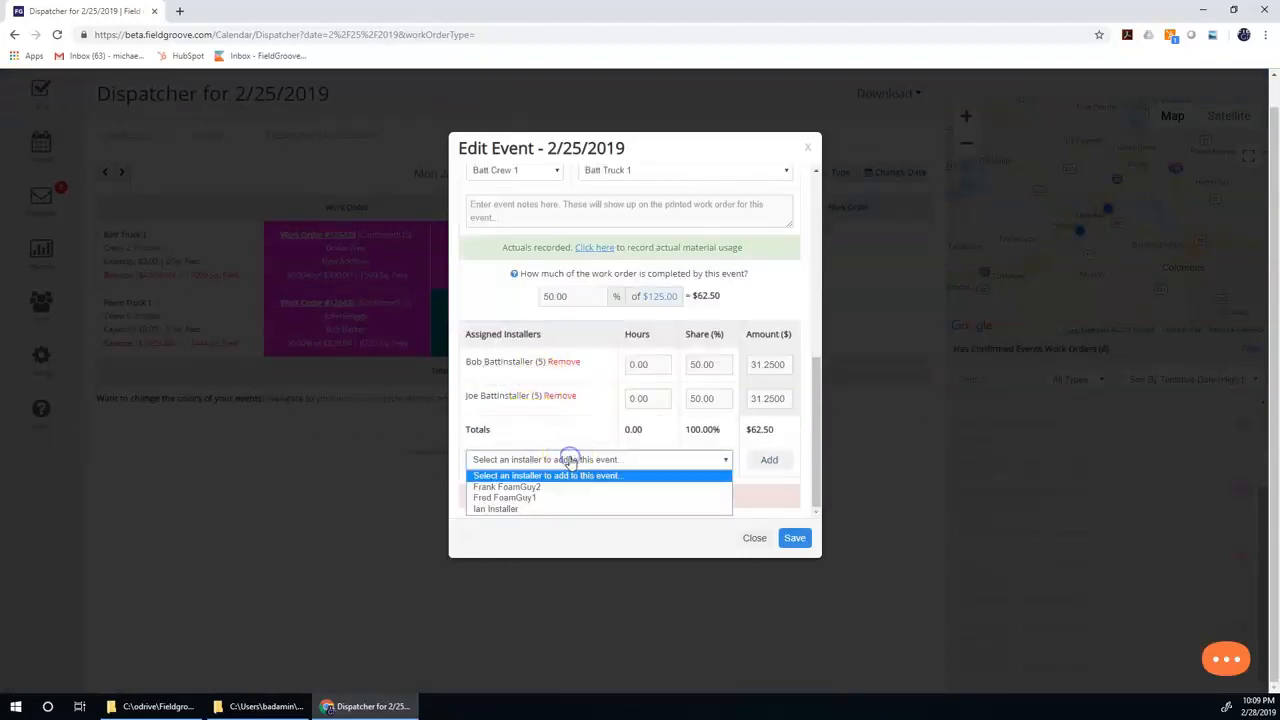
{"action": "left_click", "coordinate": [556, 497]}
{"action": "left_click", "coordinate": [768, 459]}
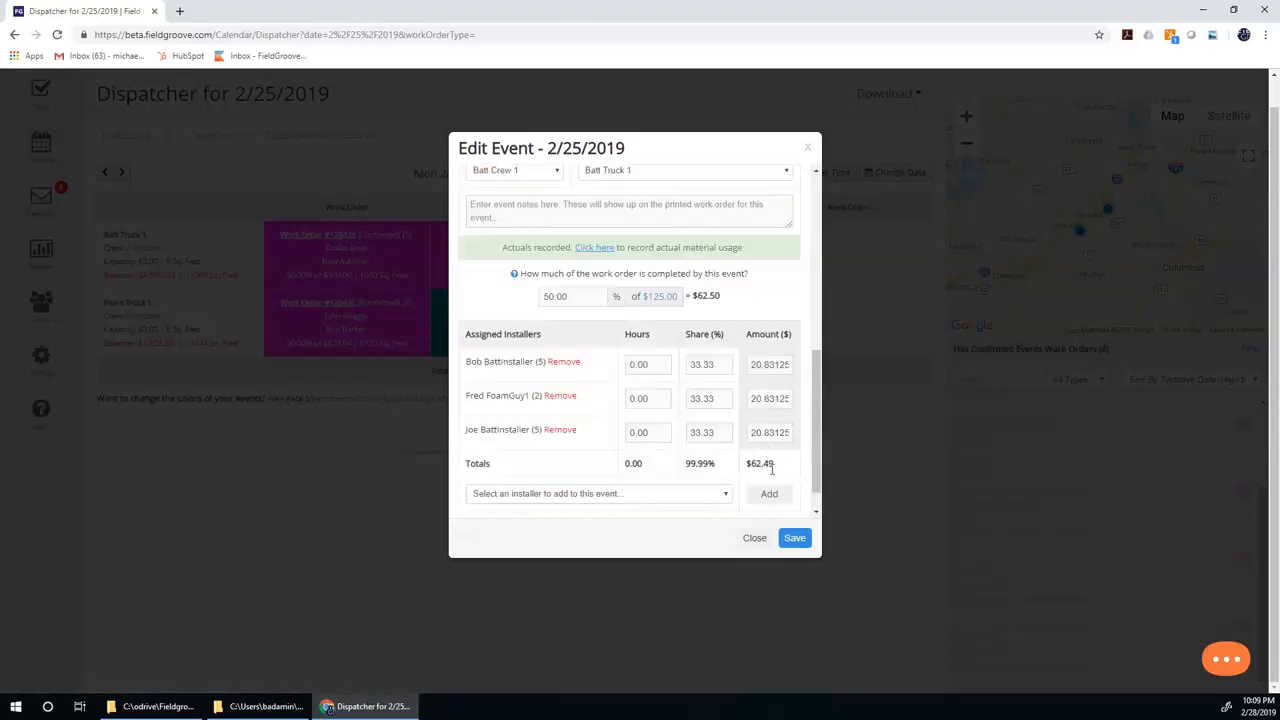
{"action": "left_click", "coordinate": [754, 537]}
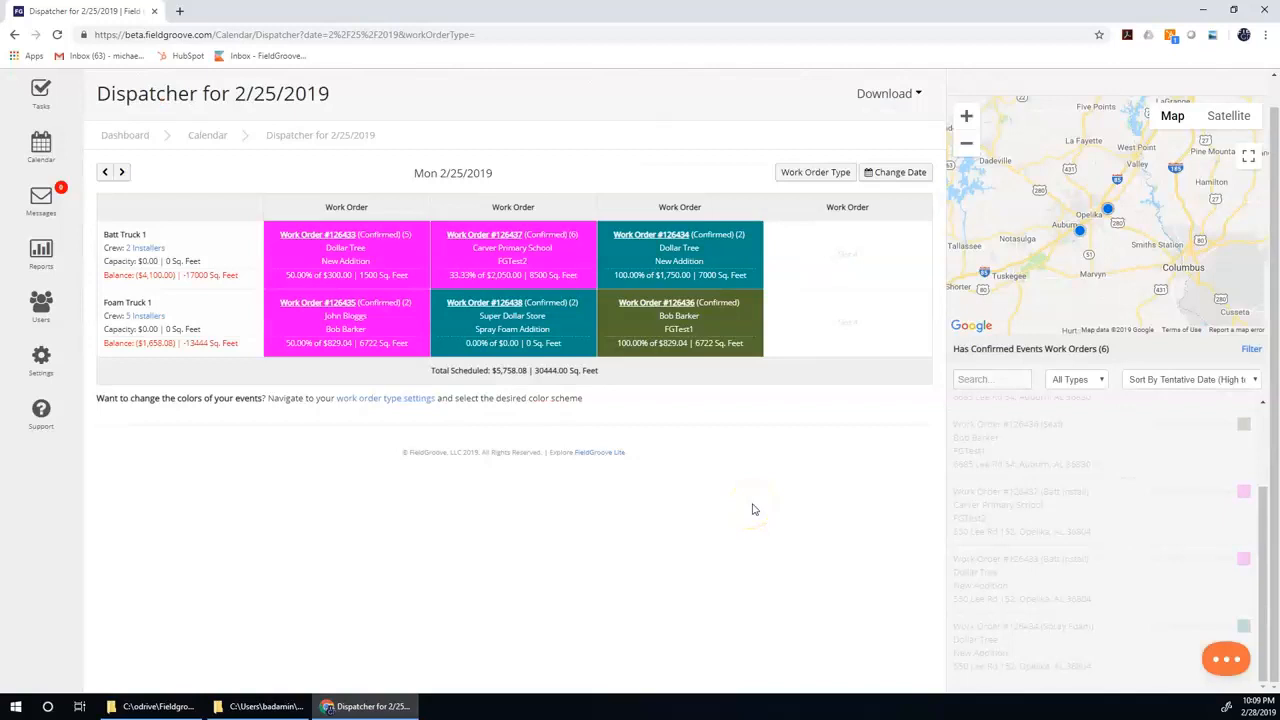
Download the work orders for 2/25/2019 from the Dispatcher and look through the resulting PDF pages.
{"action": "left_click", "coordinate": [885, 94]}
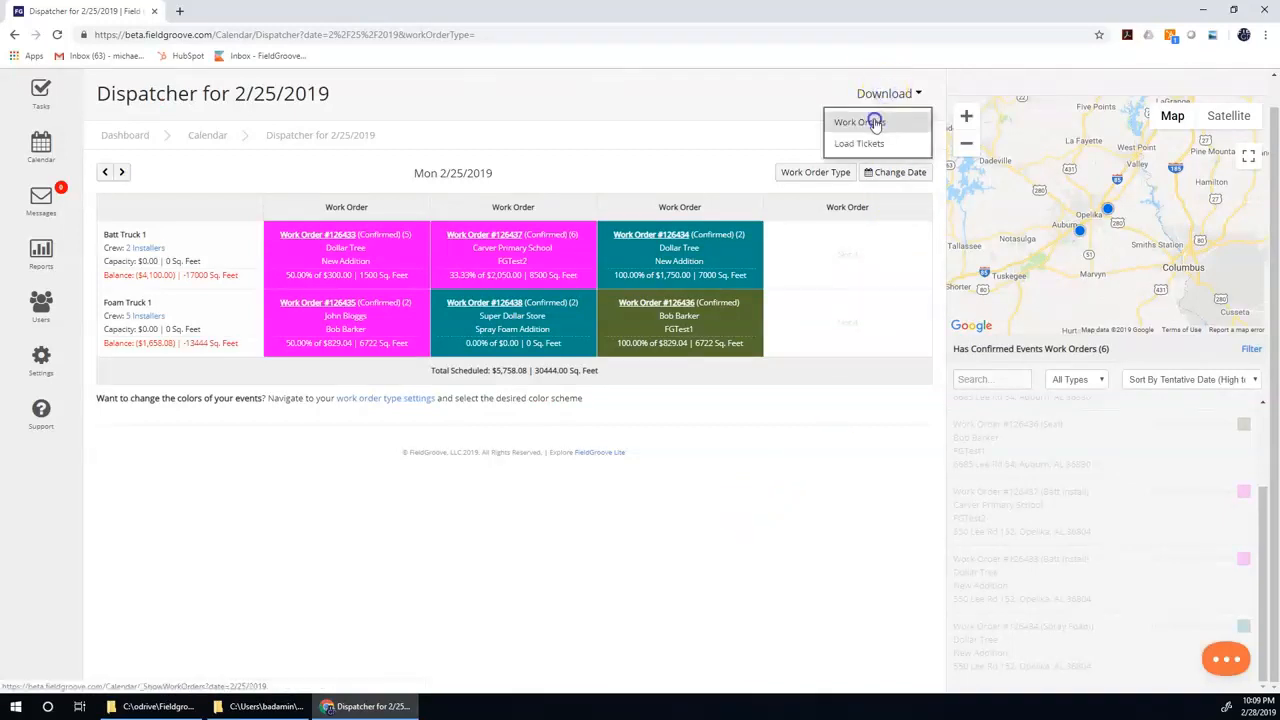
{"action": "left_click", "coordinate": [875, 122]}
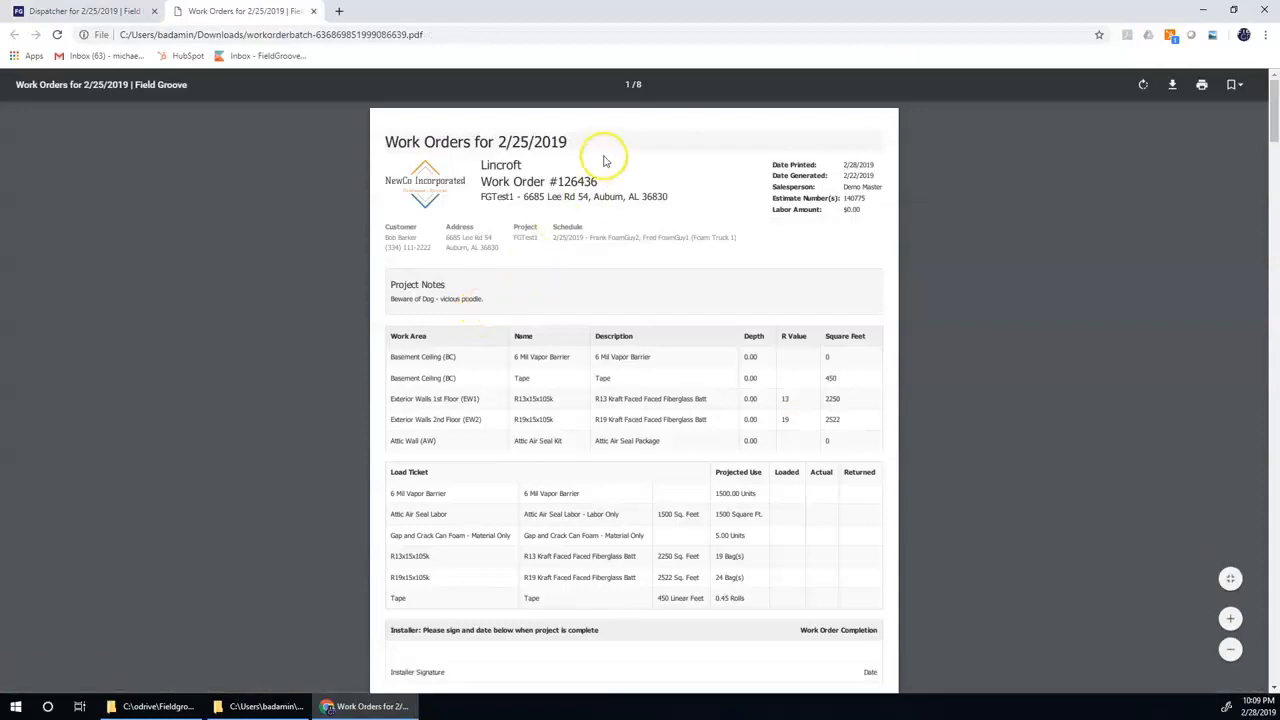
{"action": "left_click_drag", "start_coordinate": [1272, 135], "coordinate": [1258, 292]}
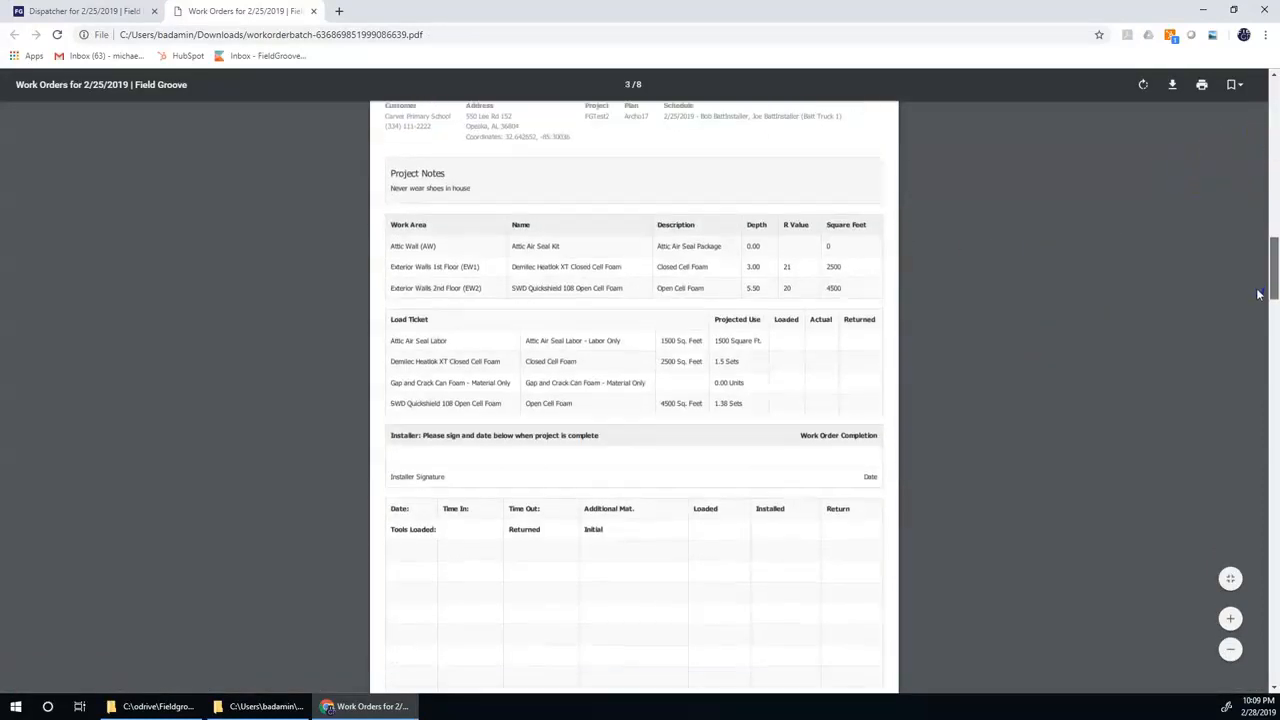